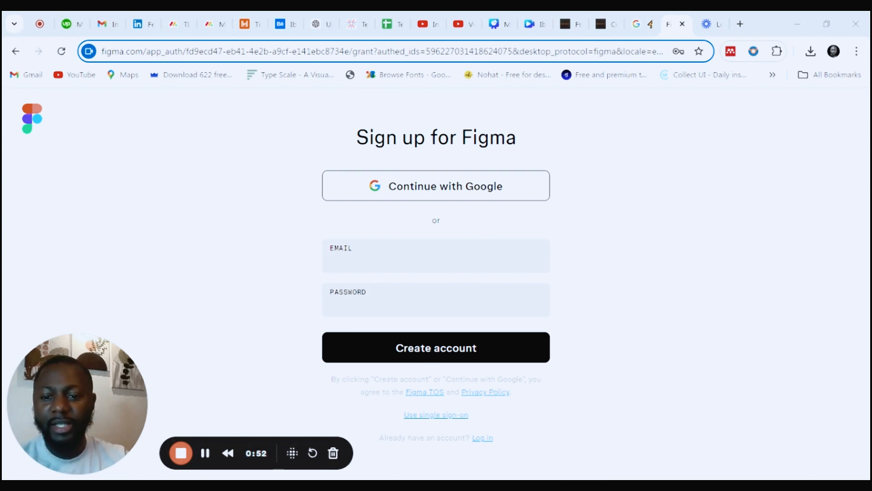
Enter the account's email address in the sign-up form and move on to the password field
{"action": "left_click", "coordinate": [436, 257]}
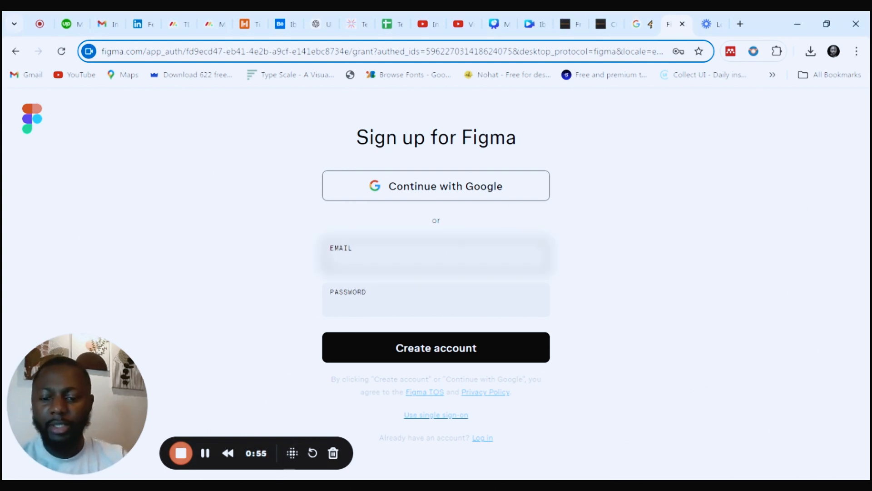
{"action": "type", "text": "ib"}
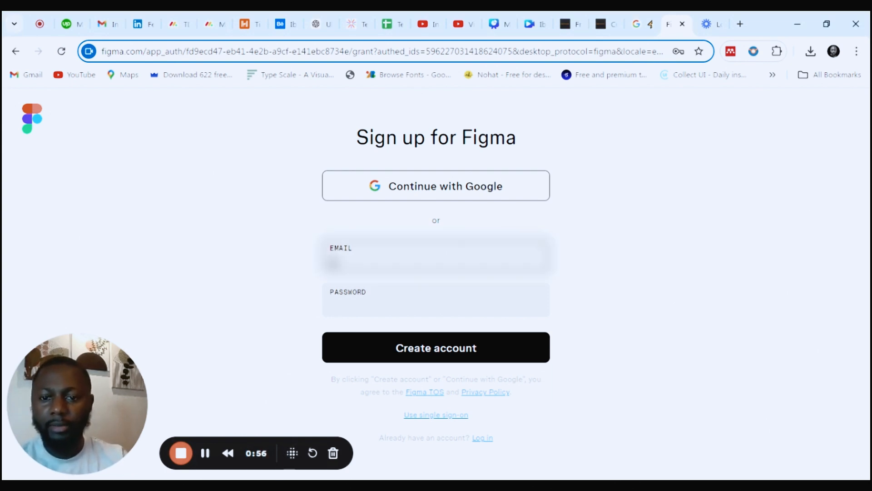
{"action": "type", "text": "..."}
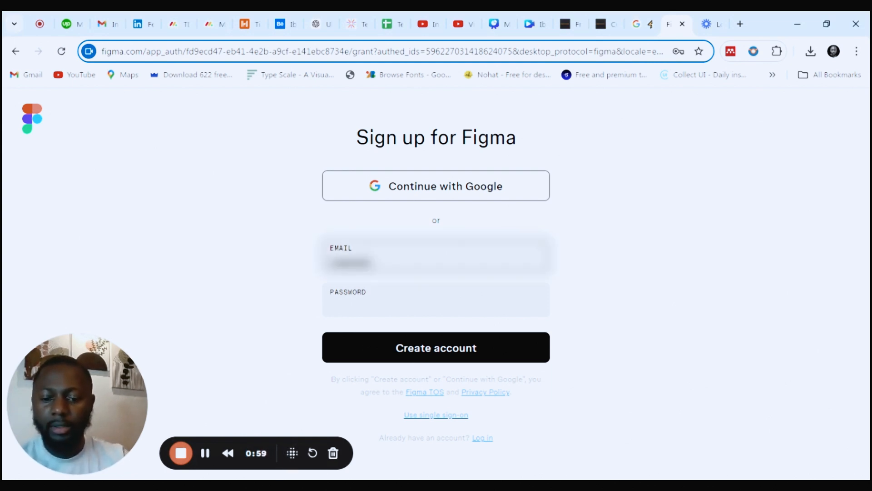
{"action": "type", "text": "..."}
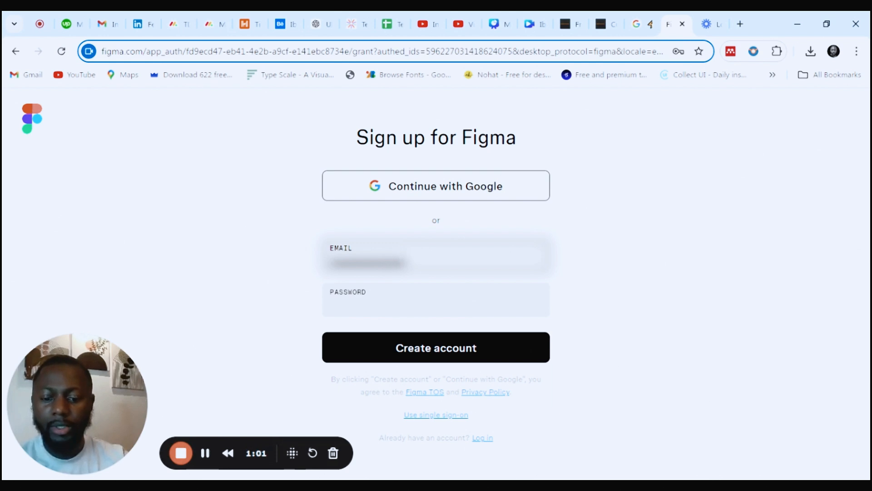
{"action": "type", "text": "..."}
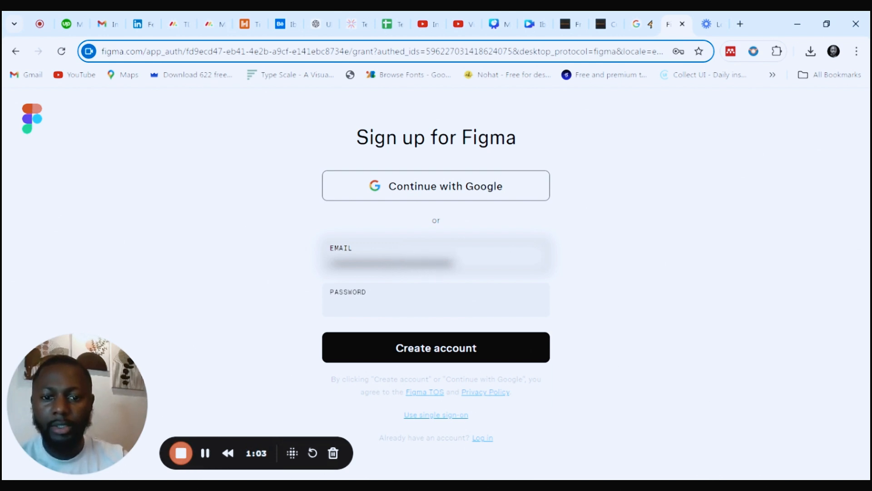
{"action": "key", "text": "Tab"}
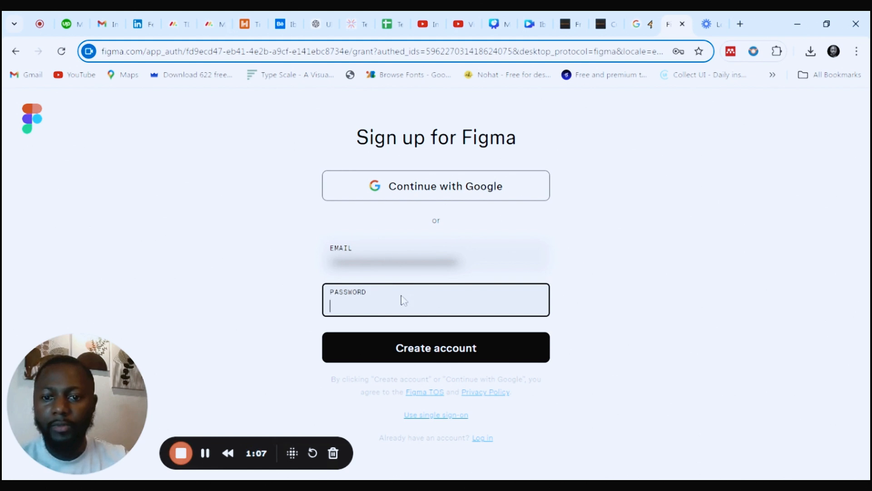
{"action": "left_click", "coordinate": [293, 450]}
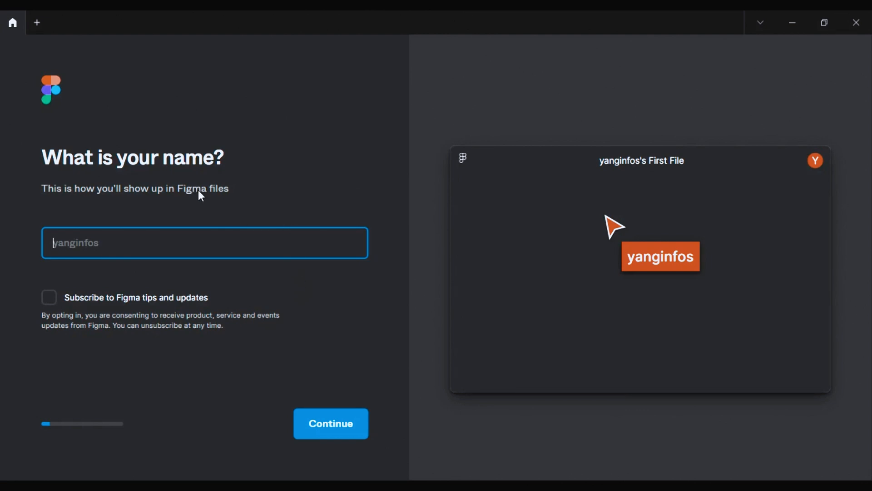
Enter the display name, subscribe to Figma tips and updates, and continue the account setup
{"action": "left_click", "coordinate": [186, 241]}
{"action": "left_click", "coordinate": [187, 242]}
{"action": "type", "text": "Ibrahim"}
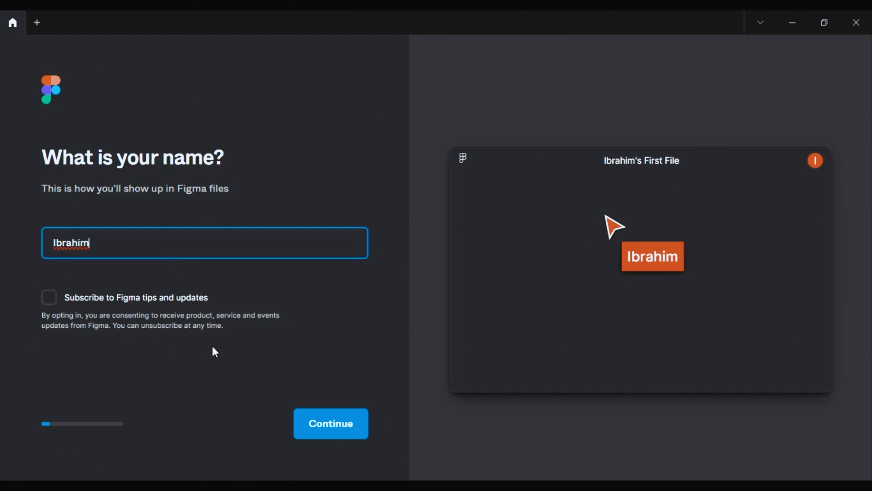
{"action": "left_click", "coordinate": [47, 296]}
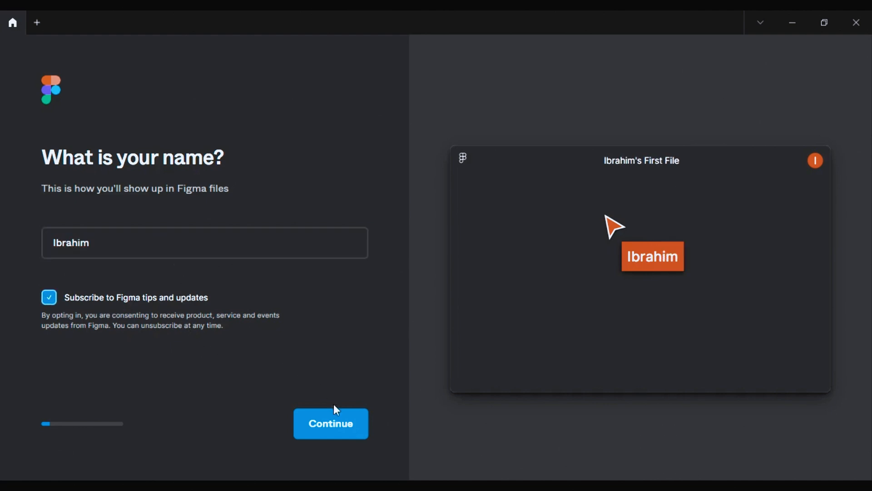
{"action": "left_click", "coordinate": [337, 424]}
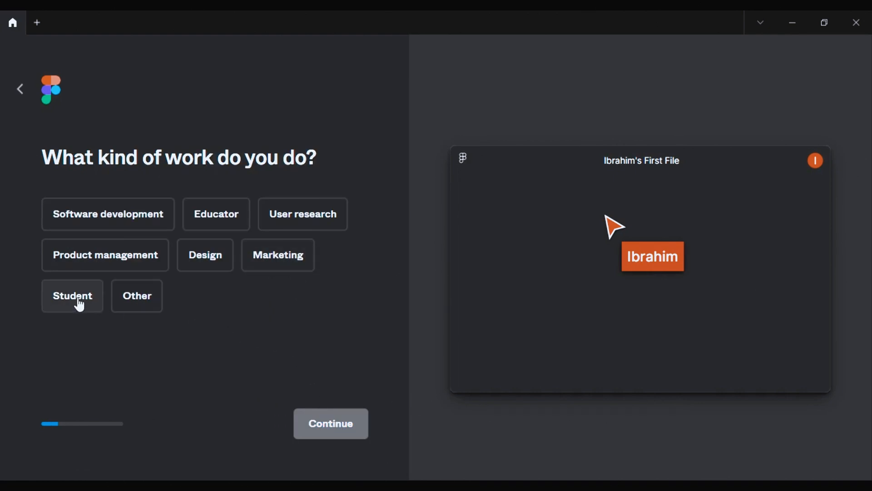
Choose Design as the kind of work and describe it as Freelancer, At a company, At a boot camp and At an agency
{"action": "left_click", "coordinate": [215, 271]}
{"action": "left_click", "coordinate": [358, 428]}
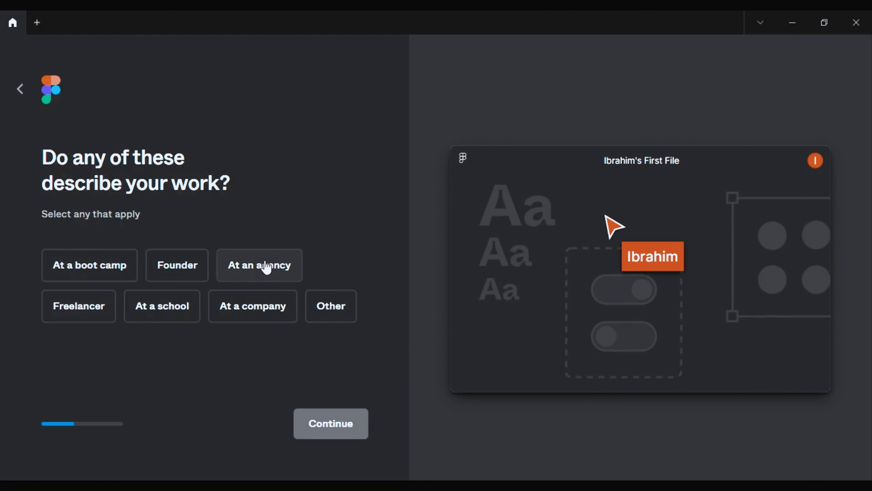
{"action": "left_click", "coordinate": [94, 312]}
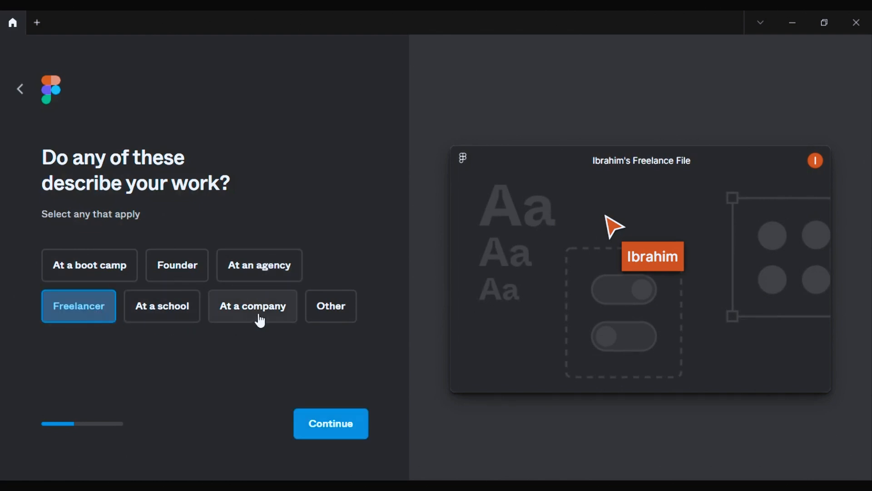
{"action": "left_click", "coordinate": [267, 316]}
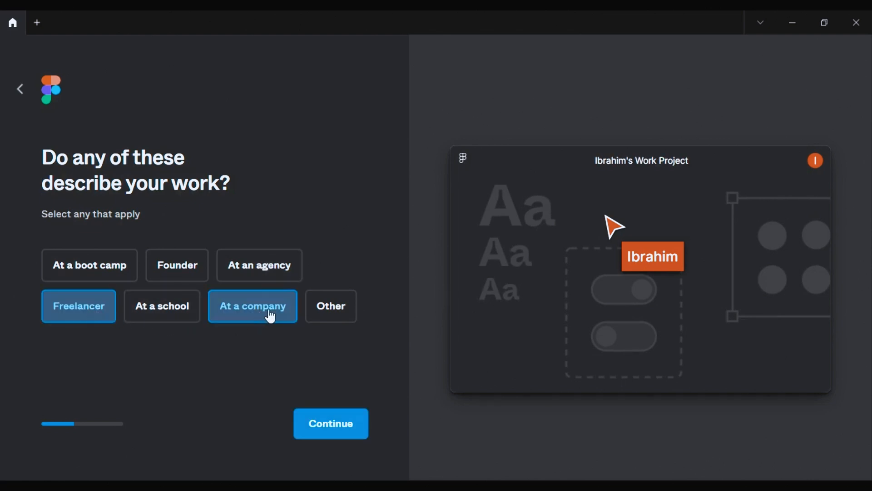
{"action": "left_click", "coordinate": [117, 267]}
{"action": "left_click", "coordinate": [240, 271]}
{"action": "left_click", "coordinate": [333, 420]}
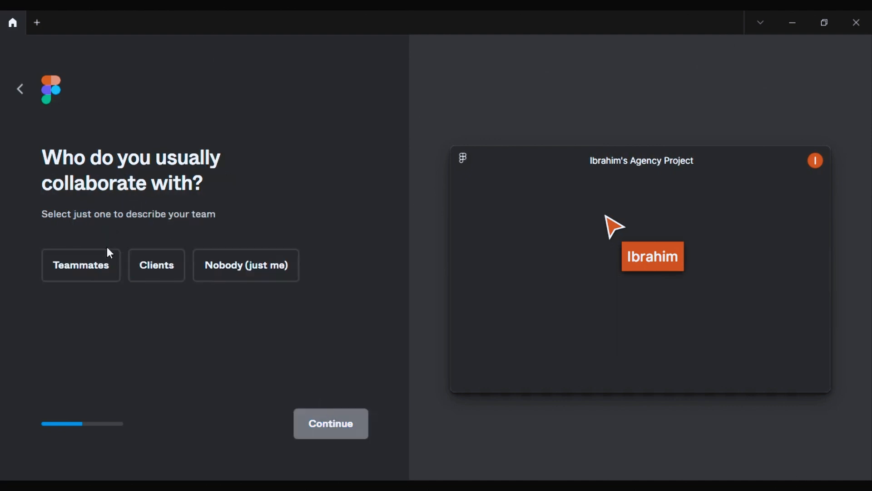
Choose Teammates as the usual collaborators and continue past the invitation page without inviting anyone
{"action": "left_click", "coordinate": [100, 277]}
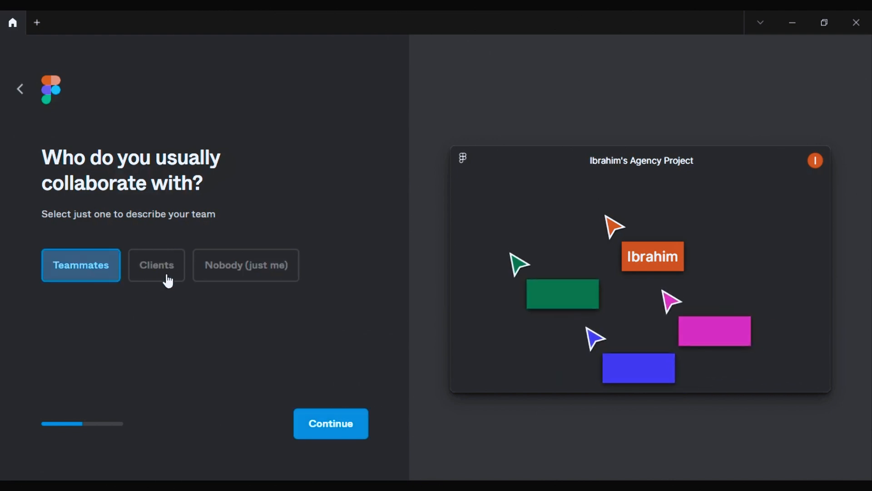
{"action": "left_click", "coordinate": [346, 432]}
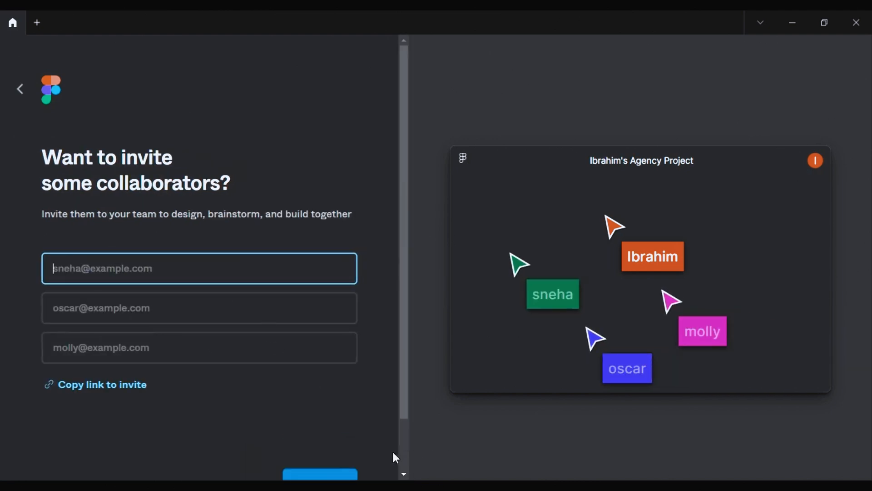
{"action": "scroll", "coordinate": [343, 379], "scroll_direction": "down", "scroll_amount": 1}
{"action": "scroll", "coordinate": [340, 380], "scroll_direction": "up", "scroll_amount": 1}
{"action": "scroll", "coordinate": [371, 397], "scroll_direction": "down", "scroll_amount": 1}
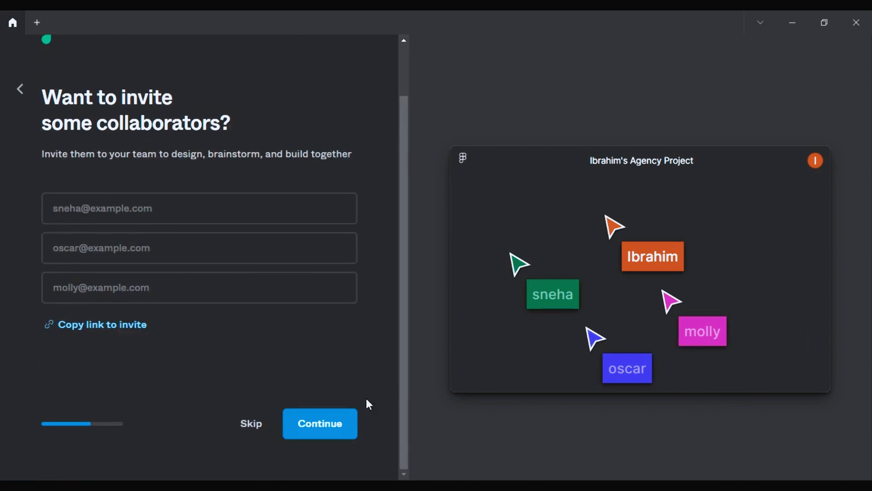
{"action": "left_click", "coordinate": [318, 431]}
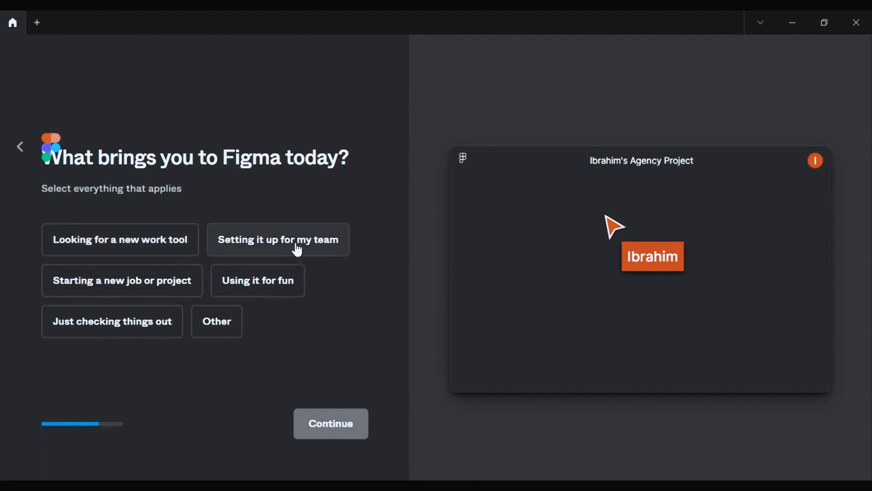
Select new work tool, team setup, fun, checking things out and new job or project as reasons for using Figma, and continue
{"action": "left_click", "coordinate": [283, 248]}
{"action": "left_click", "coordinate": [132, 251]}
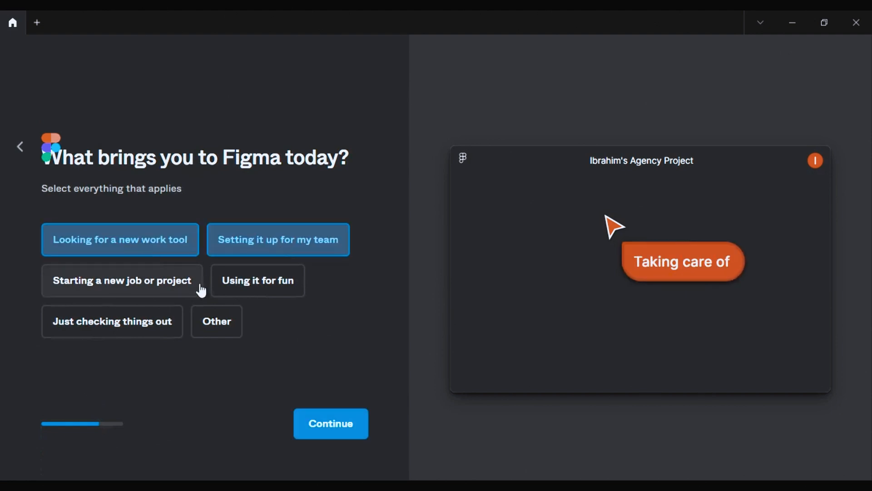
{"action": "left_click", "coordinate": [248, 293]}
{"action": "left_click", "coordinate": [120, 335]}
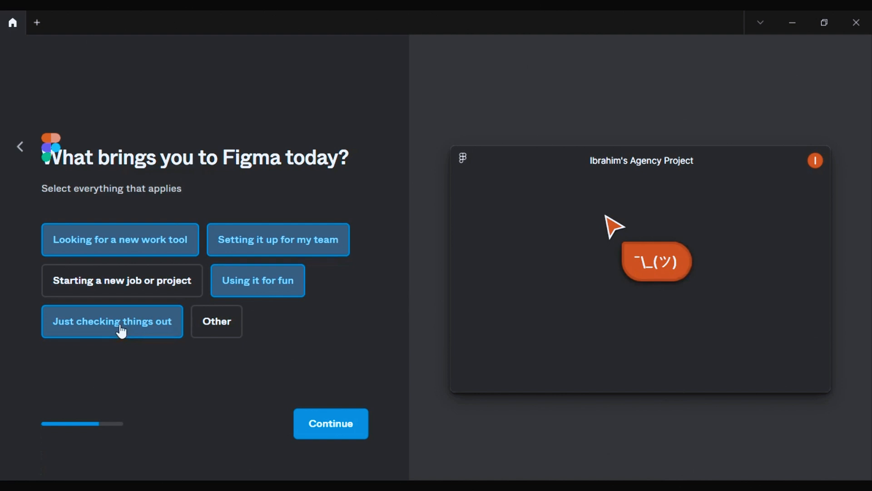
{"action": "left_click", "coordinate": [132, 293]}
{"action": "left_click", "coordinate": [338, 436]}
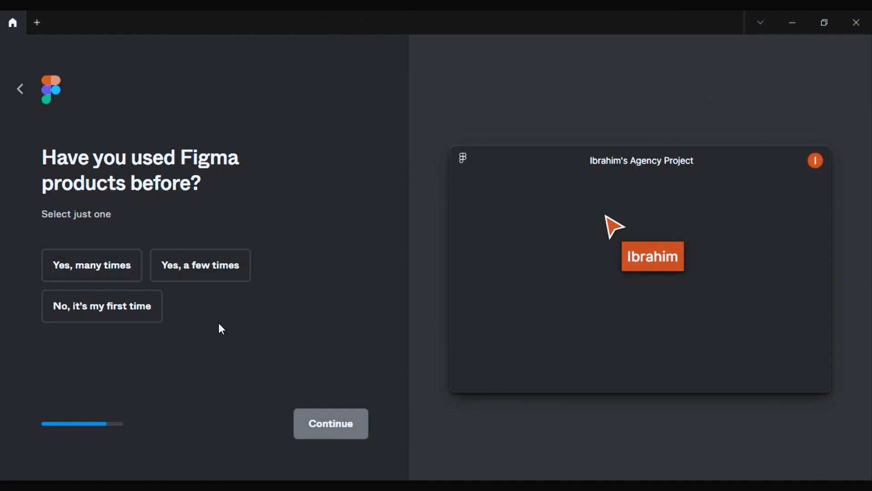
State that this is the first time using Figma products and choose the free Starter plan
{"action": "left_click", "coordinate": [151, 311]}
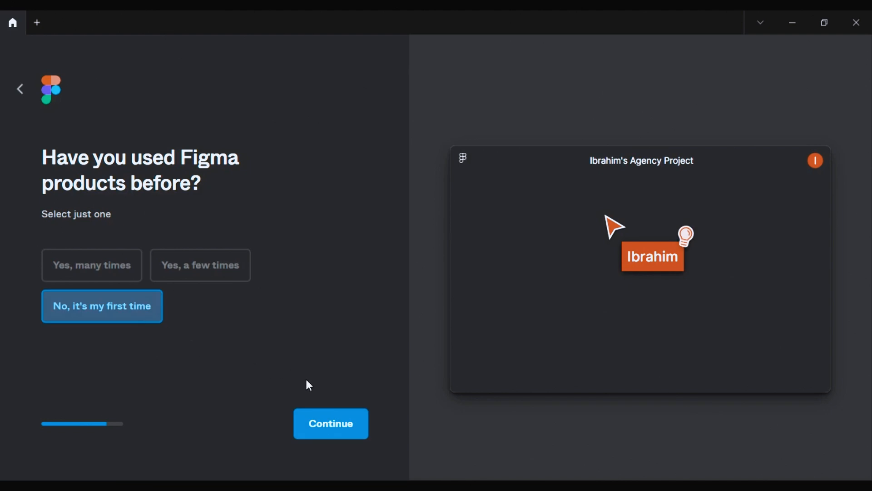
{"action": "left_click", "coordinate": [321, 429]}
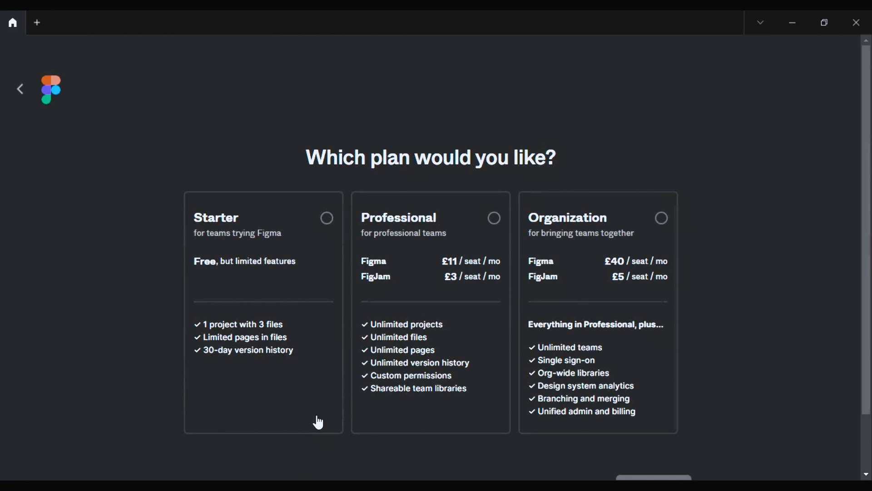
{"action": "scroll", "coordinate": [318, 422], "scroll_direction": "down", "scroll_amount": 2}
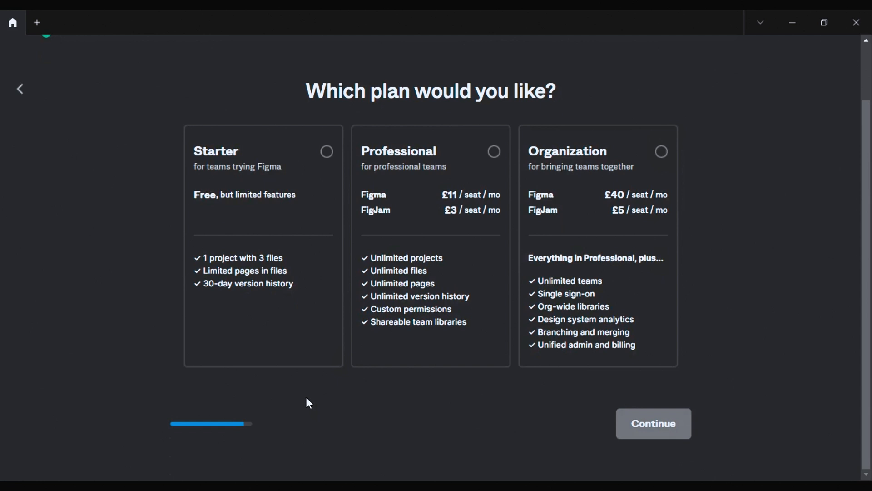
{"action": "left_click", "coordinate": [327, 151]}
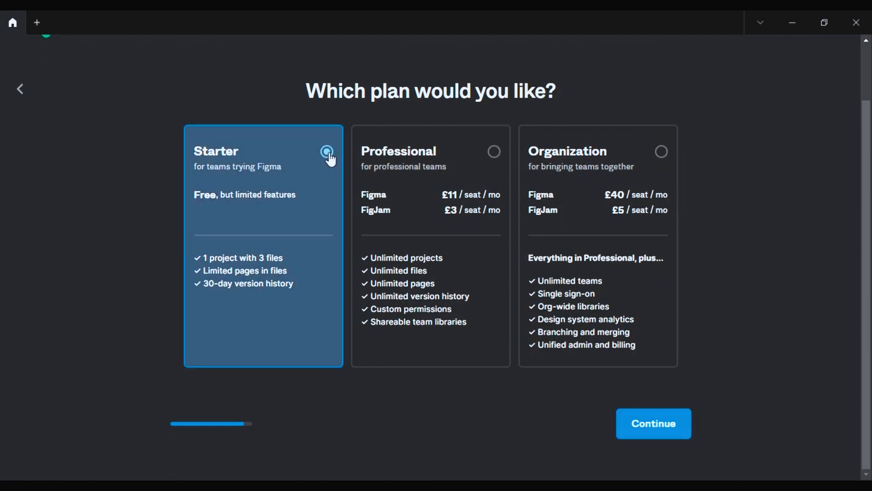
{"action": "left_click", "coordinate": [643, 423]}
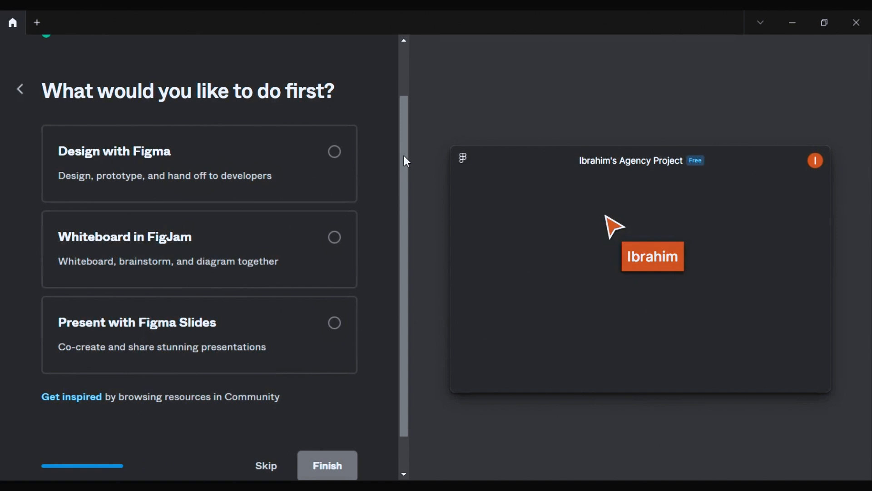
Choose Design with Figma as the first activity and finish the account setup
{"action": "left_click_drag", "start_coordinate": [404, 156], "coordinate": [402, 177]}
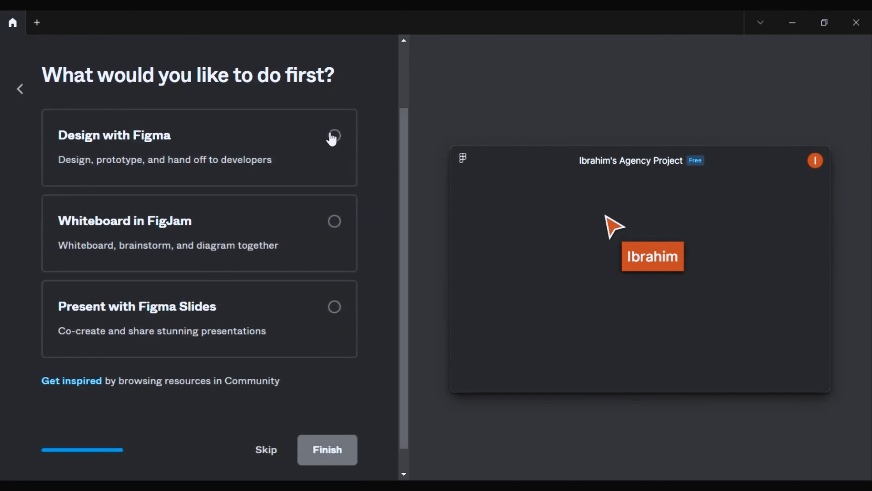
{"action": "left_click", "coordinate": [321, 149]}
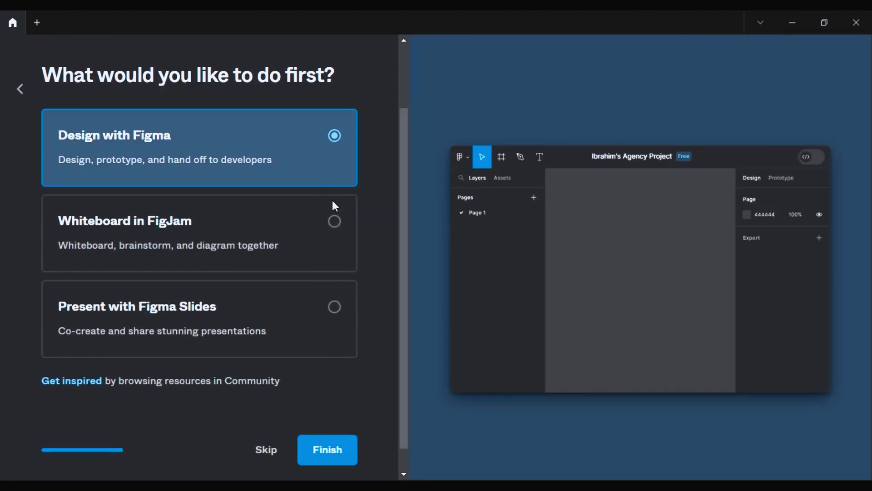
{"action": "left_click", "coordinate": [323, 457]}
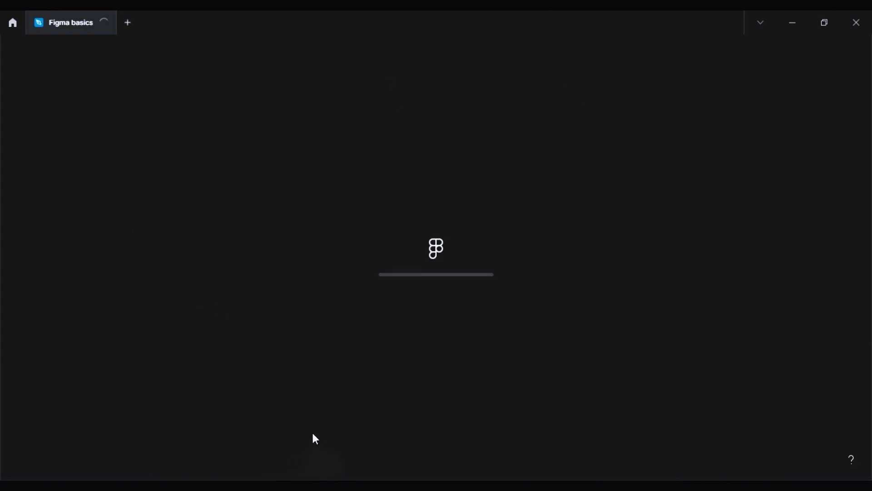
Return to the home screen and create a new design file
{"action": "left_click", "coordinate": [11, 27]}
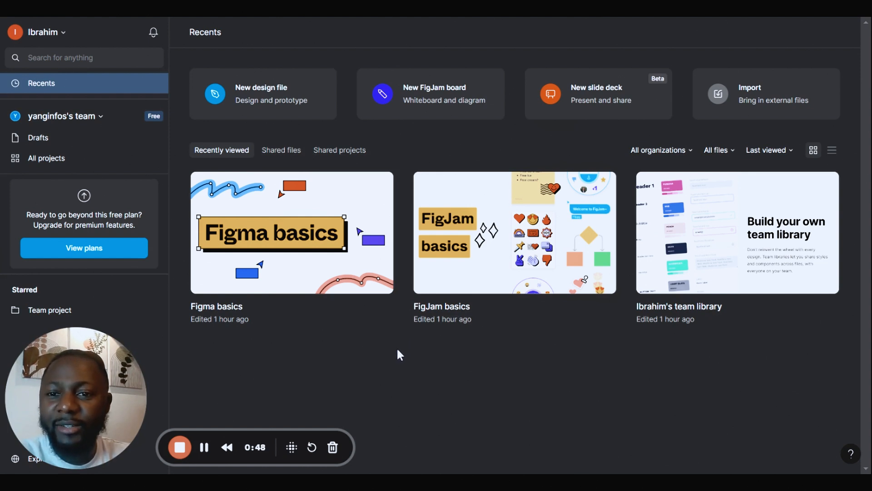
{"action": "left_click", "coordinate": [272, 104]}
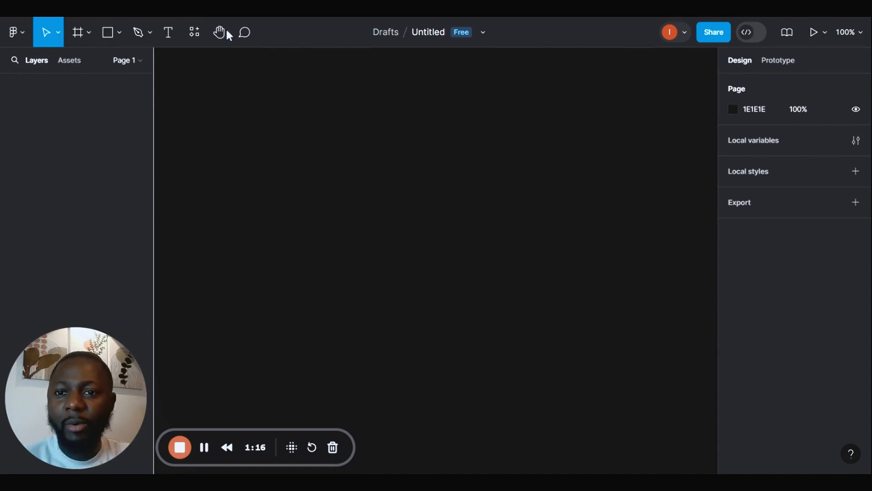
Browse the phone, tablet and desktop frame presets and add a Desktop frame of 1440×1024 to the canvas
{"action": "left_click", "coordinate": [81, 31]}
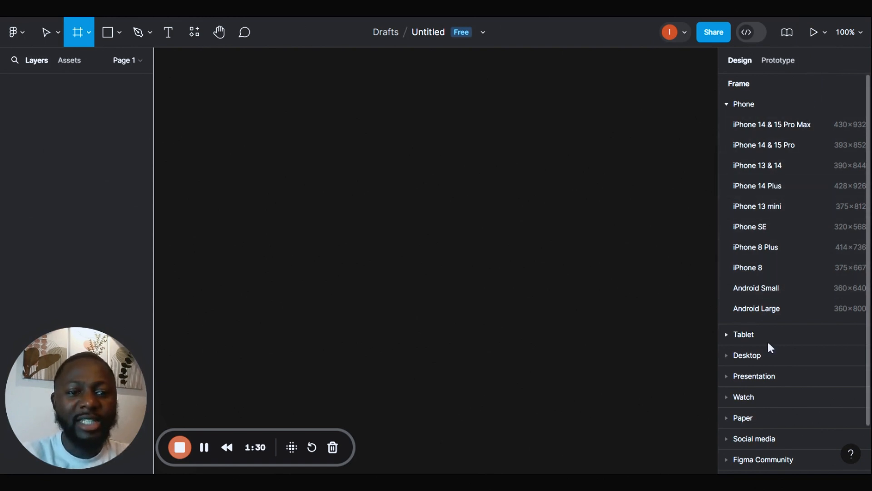
{"action": "left_click", "coordinate": [762, 355]}
{"action": "left_click", "coordinate": [754, 104]}
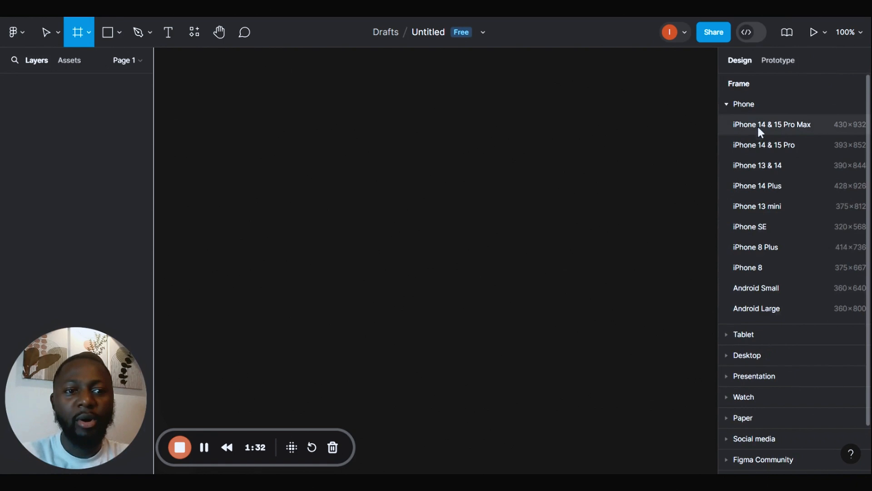
{"action": "left_click", "coordinate": [782, 335]}
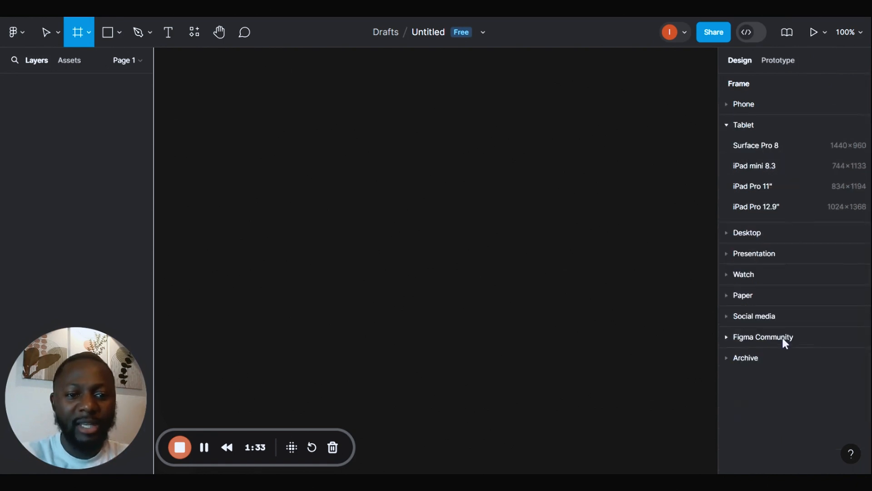
{"action": "left_click", "coordinate": [772, 231]}
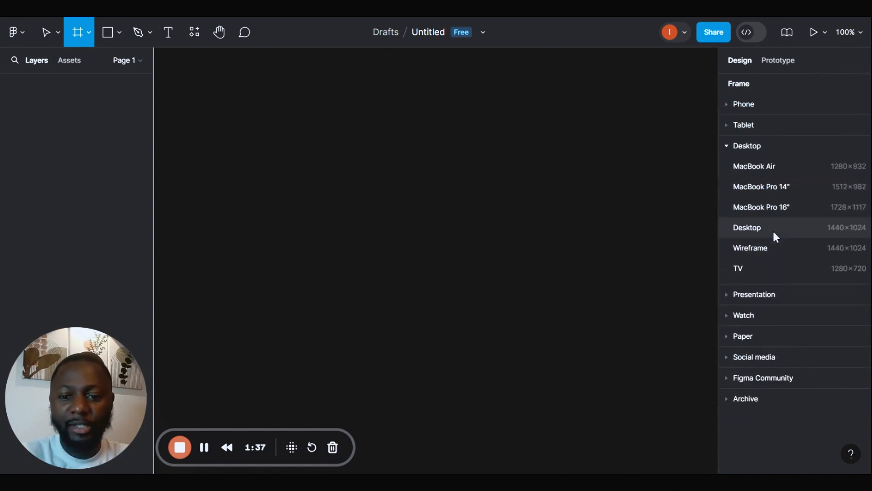
{"action": "left_click", "coordinate": [806, 229]}
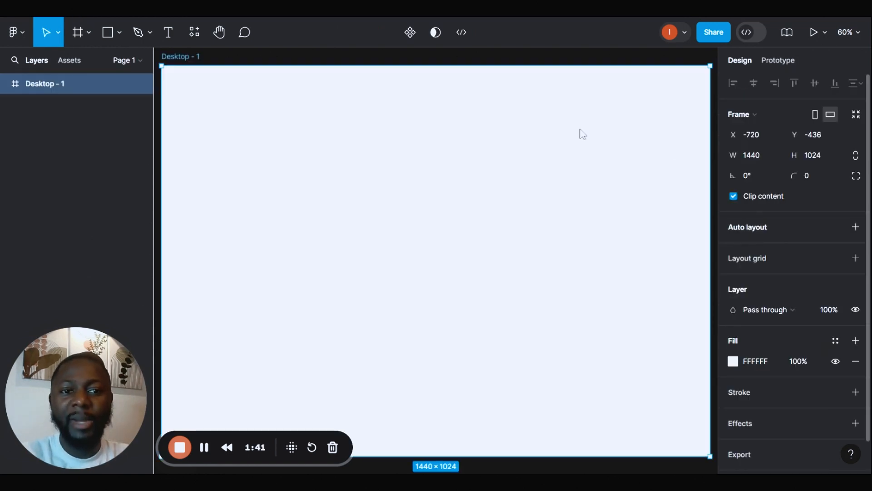
Add an iPhone 14 & 15 Pro Max frame of 430×932 beside the desktop frame
{"action": "key", "text": "ctrl+minus"}
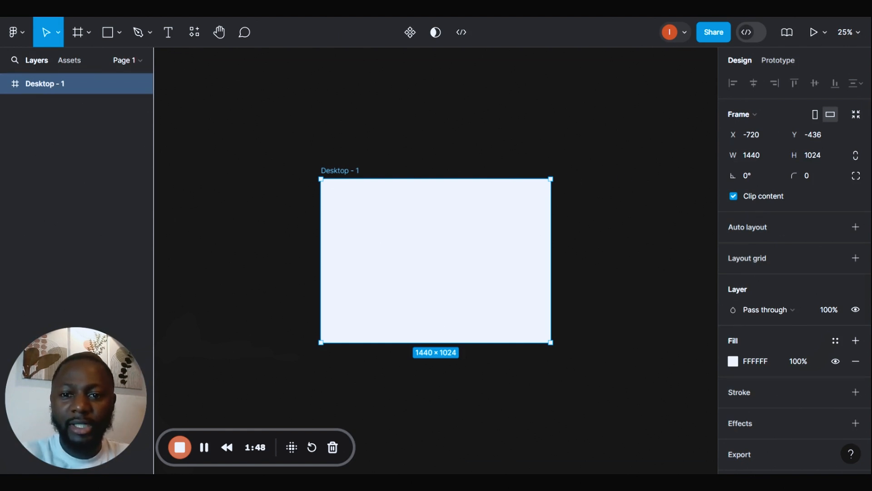
{"action": "key", "text": "f"}
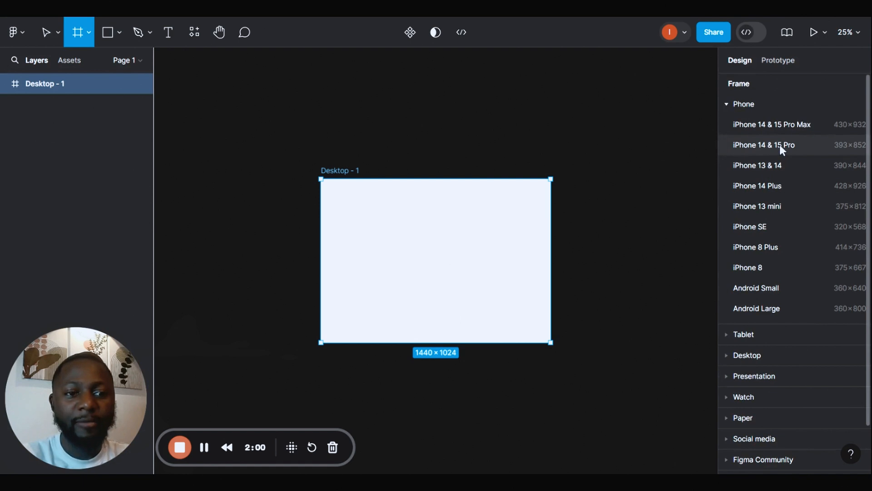
{"action": "left_click", "coordinate": [800, 127]}
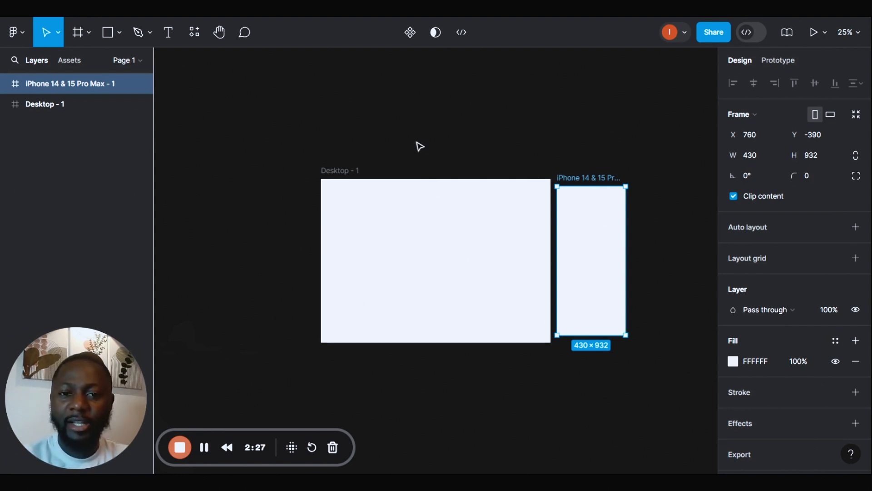
{"action": "left_click_drag", "start_coordinate": [278, 77], "coordinate": [665, 438]}
{"action": "left_click_drag", "start_coordinate": [665, 438], "coordinate": [618, 445]}
{"action": "left_click_drag", "start_coordinate": [177, 94], "coordinate": [632, 406]}
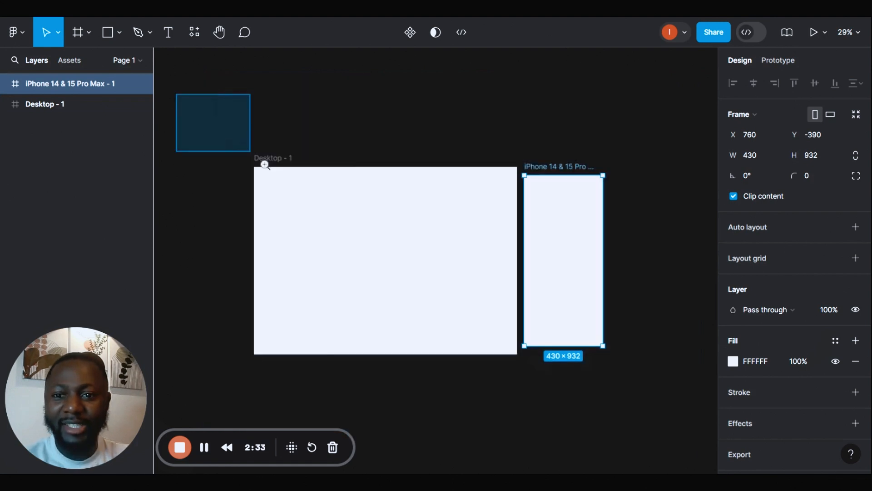
{"action": "left_click_drag", "start_coordinate": [573, 294], "coordinate": [571, 246]}
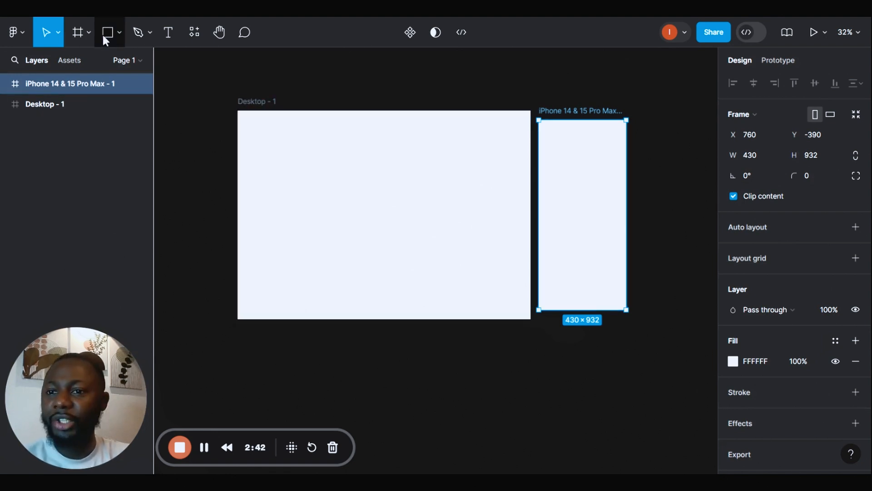
{"action": "left_click", "coordinate": [78, 33]}
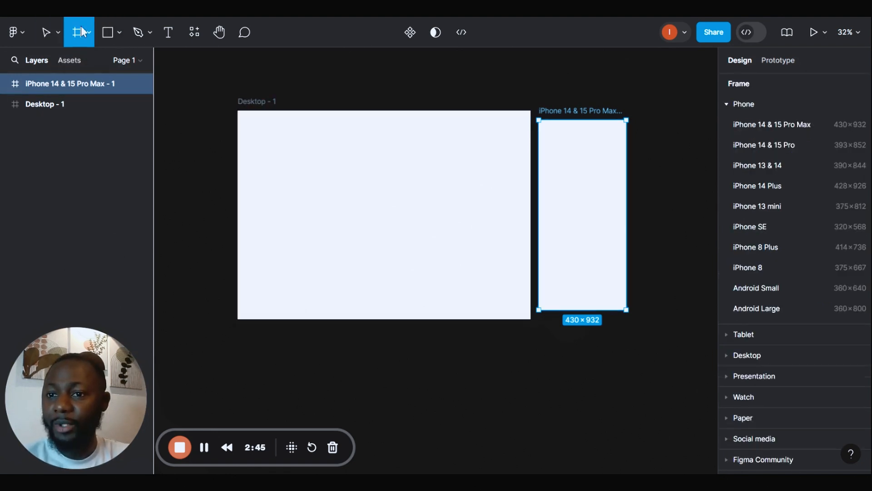
{"action": "left_click", "coordinate": [111, 34]}
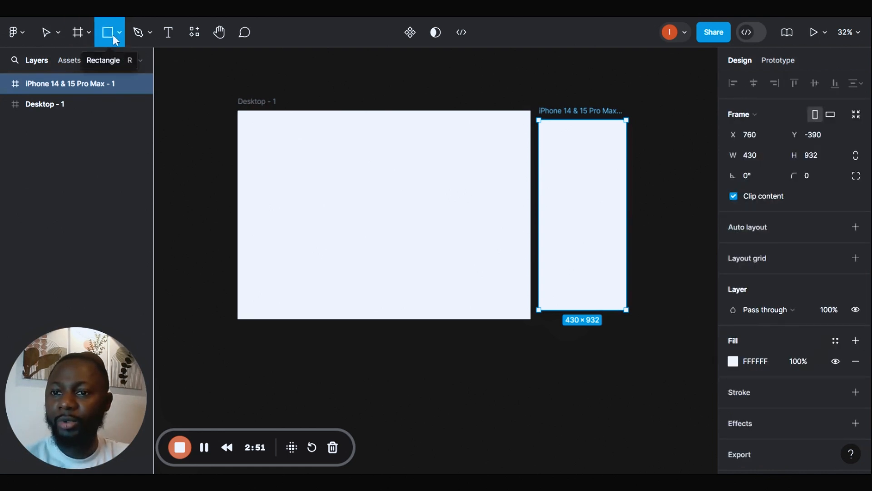
{"action": "left_click", "coordinate": [114, 34]}
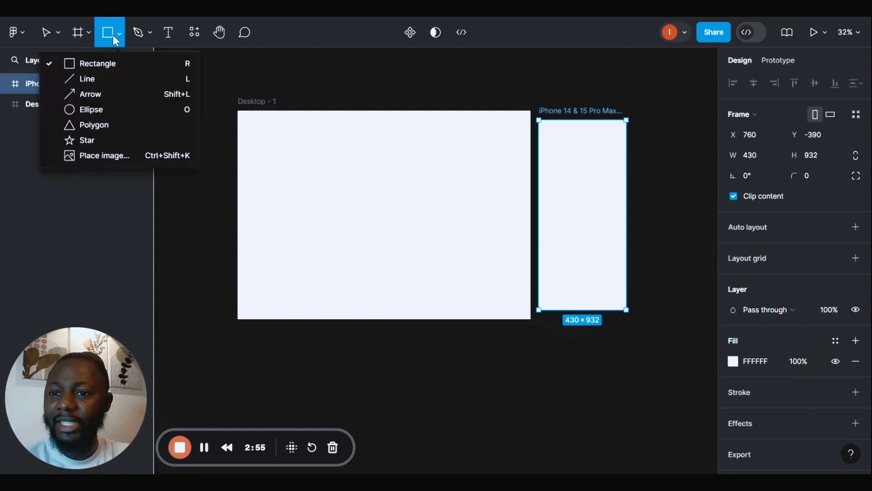
{"action": "left_click", "coordinate": [113, 35]}
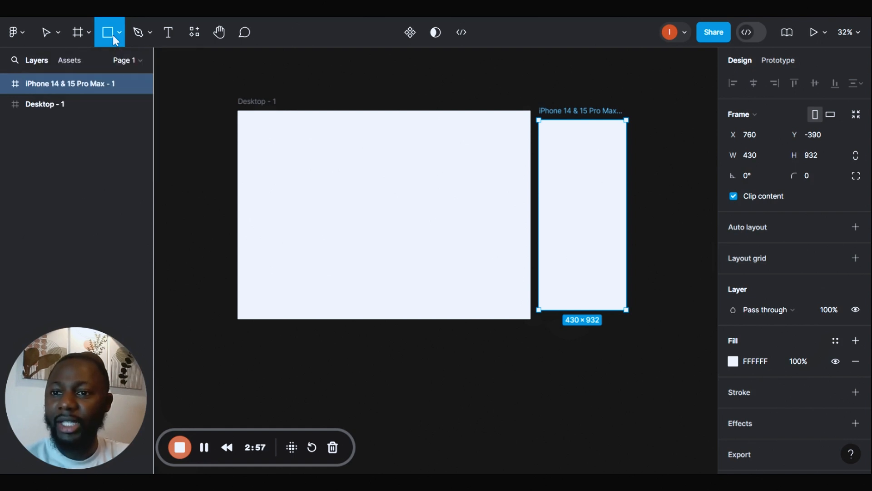
{"action": "left_click", "coordinate": [113, 35]}
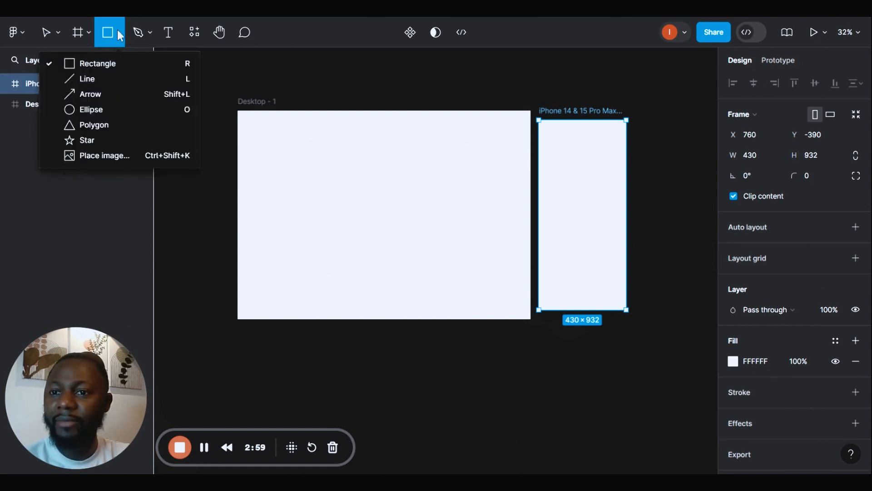
{"action": "left_click", "coordinate": [121, 34]}
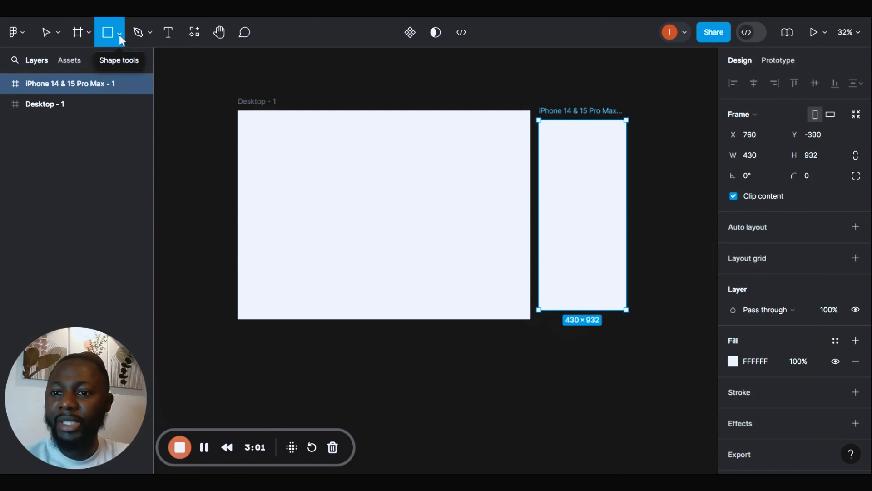
Draw a circle about 433×433 with the Ellipse tool in the upper-left area of the desktop frame
{"action": "left_click", "coordinate": [119, 34]}
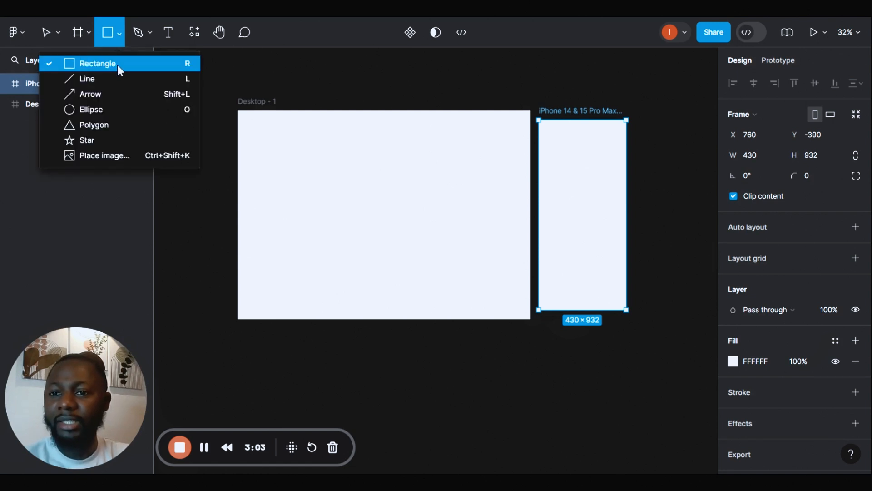
{"action": "left_click", "coordinate": [142, 109]}
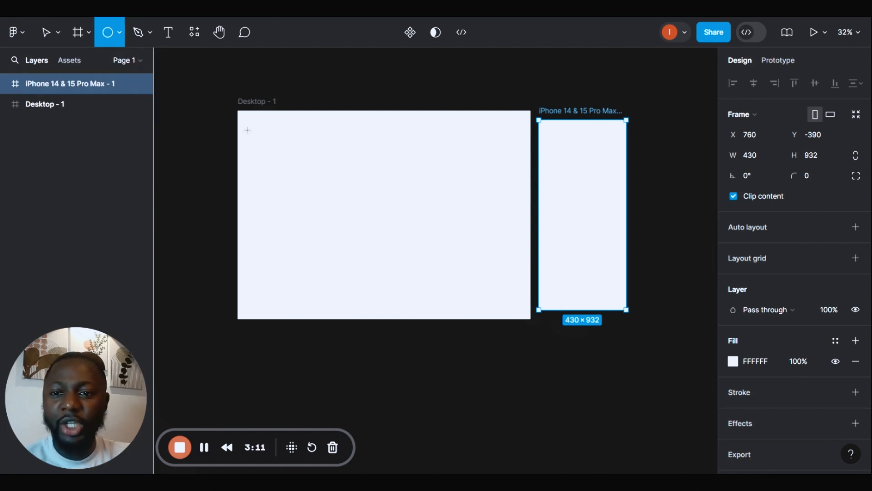
{"action": "mouse_move", "coordinate": [248, 121]}
{"action": "left_mouse_down"}
{"action": "mouse_move", "coordinate": [405, 253]}
{"action": "mouse_move", "coordinate": [336, 208]}
{"action": "left_mouse_up"}
Draw a square about 451×451 with the Rectangle tool beside the circle in the desktop frame, and deselect it
{"action": "left_click", "coordinate": [119, 30]}
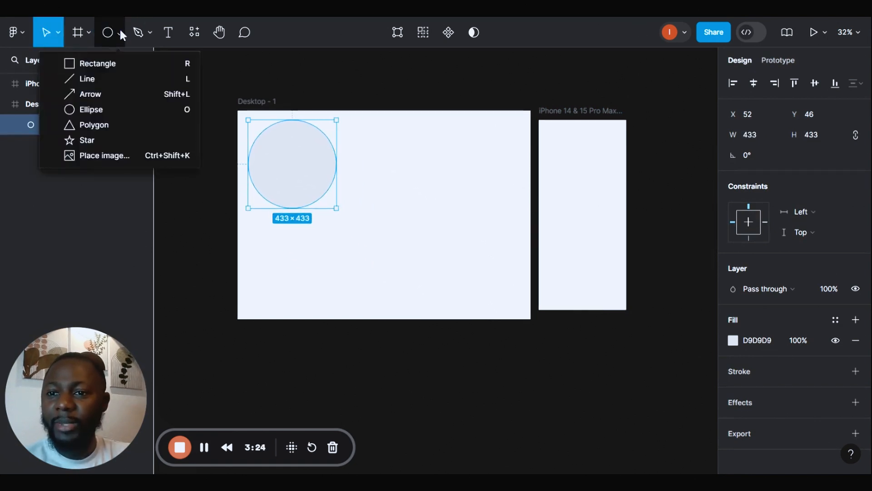
{"action": "left_click", "coordinate": [120, 63]}
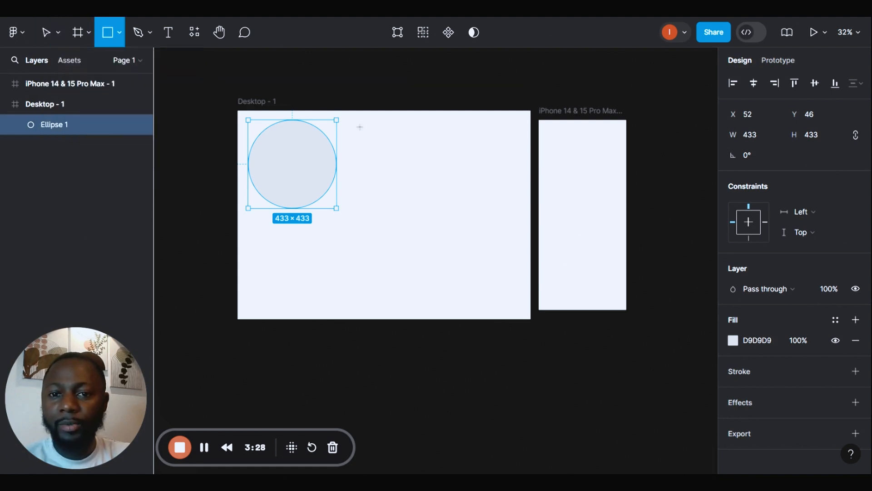
{"action": "left_click_drag", "start_coordinate": [355, 122], "coordinate": [447, 206]}
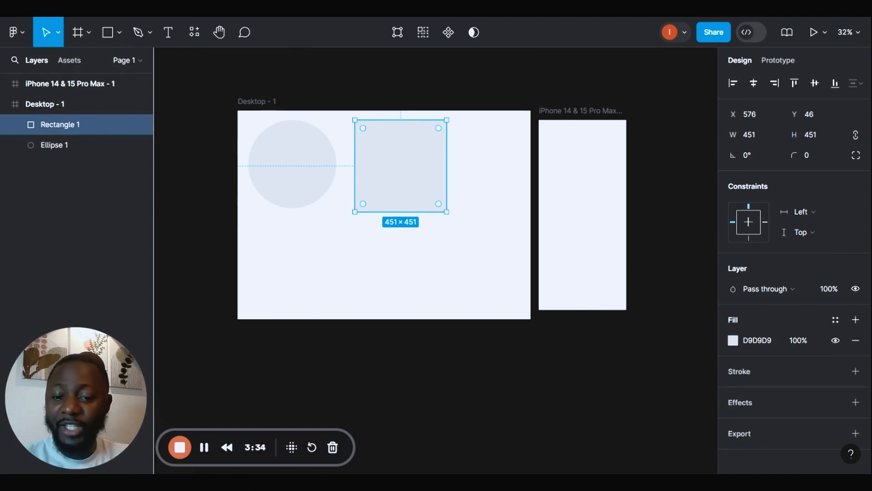
{"action": "left_click", "coordinate": [680, 308]}
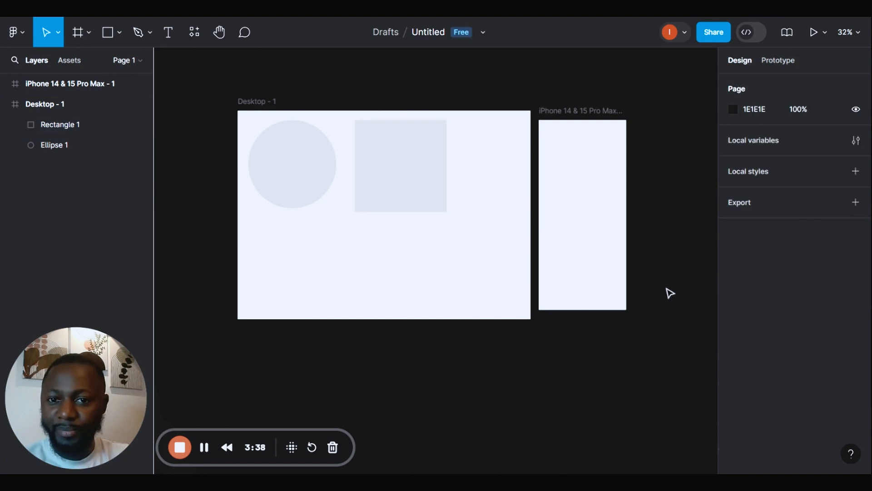
Add the text "My name is" beside the square in the desktop frame
{"action": "left_click", "coordinate": [171, 39]}
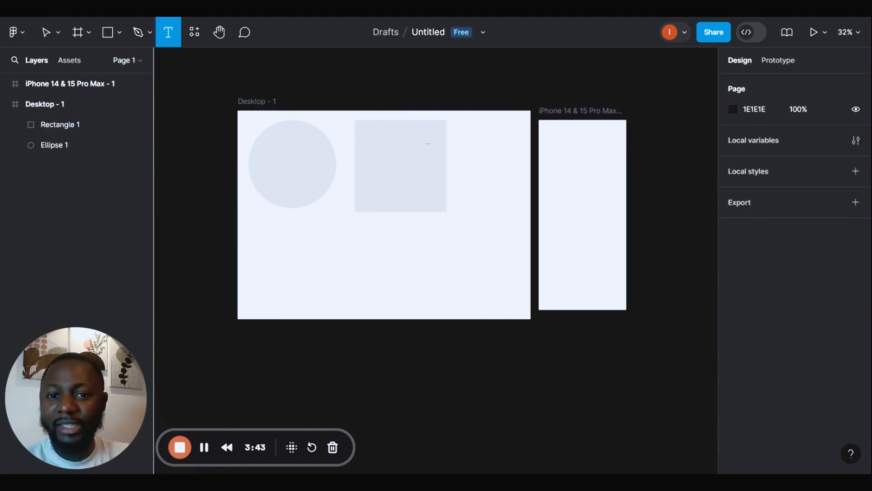
{"action": "left_click", "coordinate": [487, 150]}
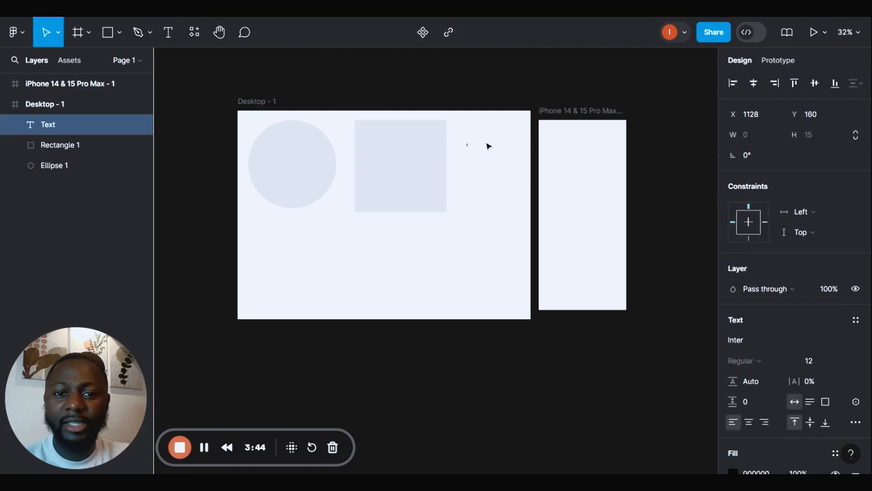
{"action": "type", "text": "M"}
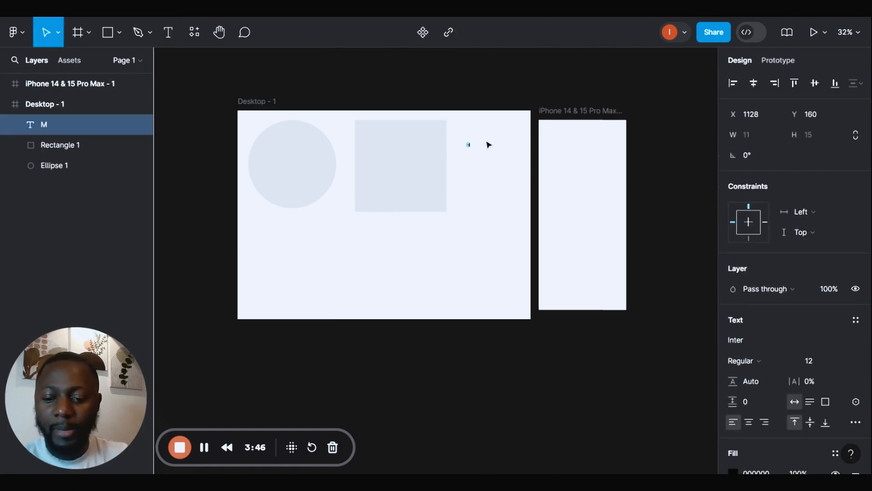
{"action": "type", "text": "y name is"}
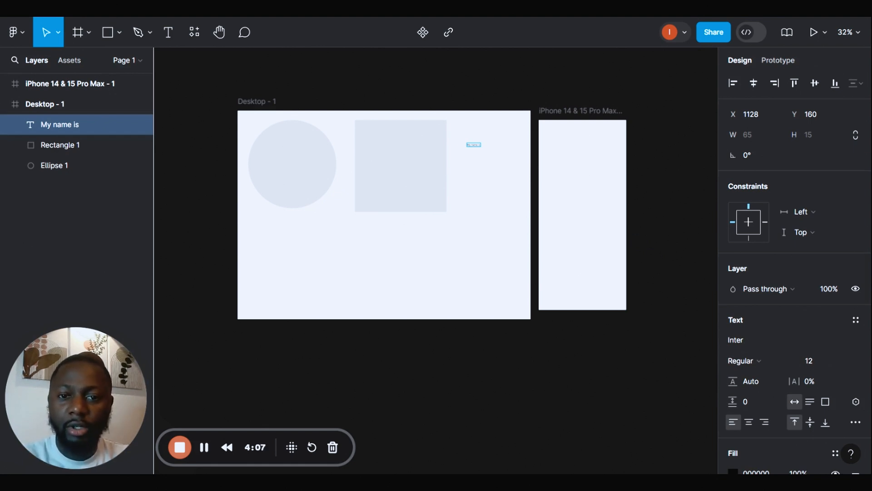
Set the font size of the "My name is" text to 16
{"action": "key", "text": "ctrl+plus"}
{"action": "key", "text": "ctrl+plus"}
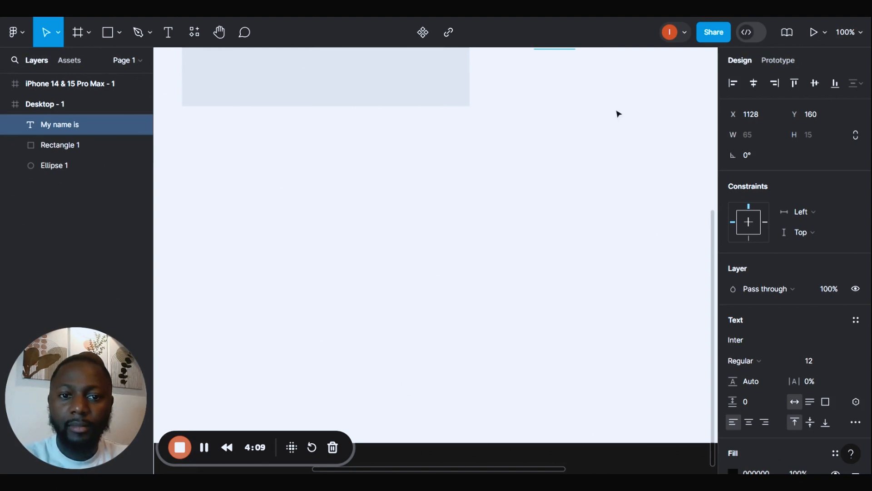
{"action": "scroll", "coordinate": [609, 112], "scroll_direction": "up", "scroll_amount": 5}
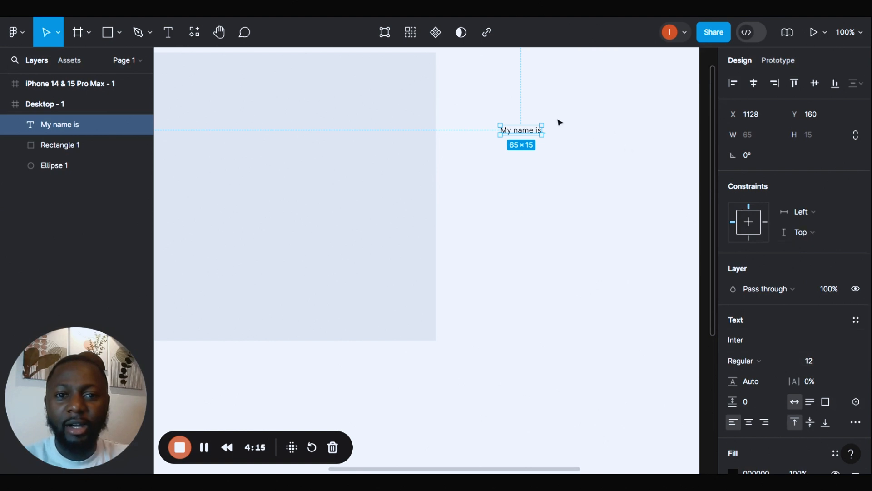
{"action": "double_click", "coordinate": [528, 133]}
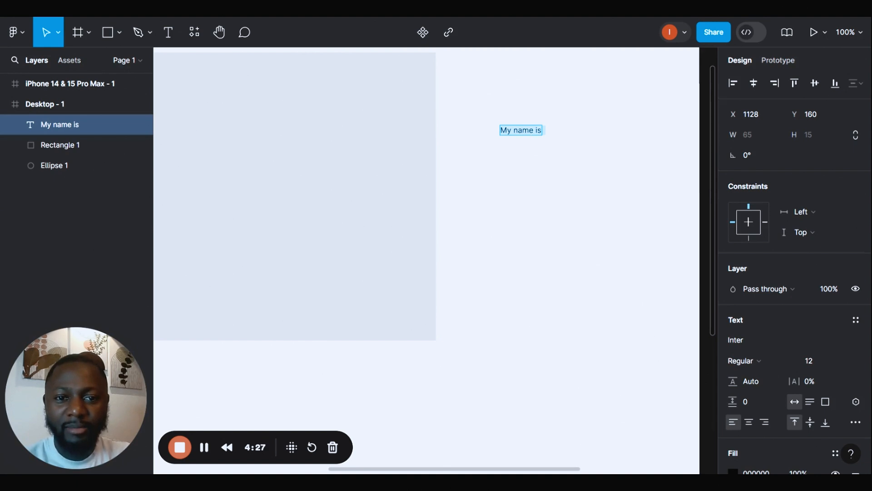
{"action": "left_click", "coordinate": [537, 131]}
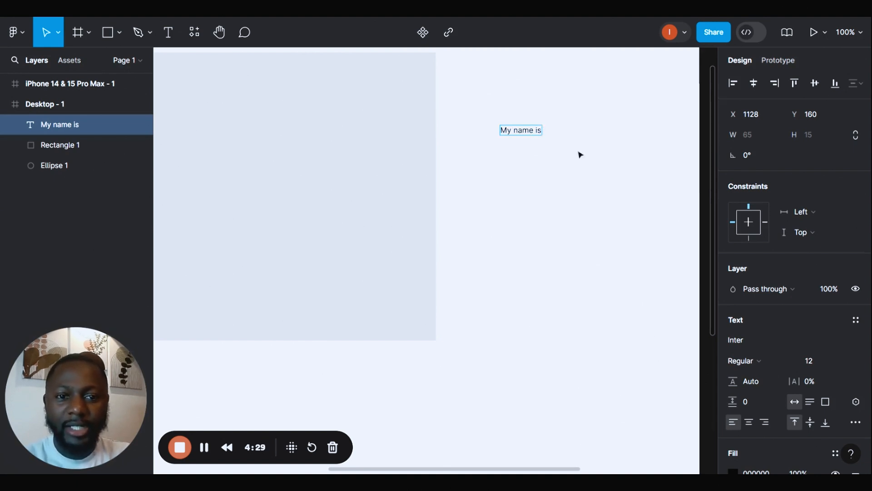
{"action": "scroll", "coordinate": [817, 243], "scroll_direction": "down", "scroll_amount": 3}
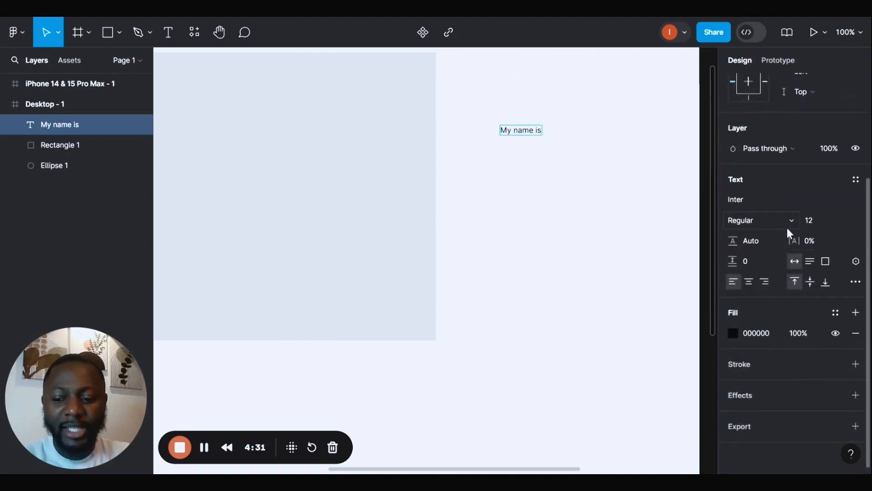
{"action": "key", "text": "ctrl+a"}
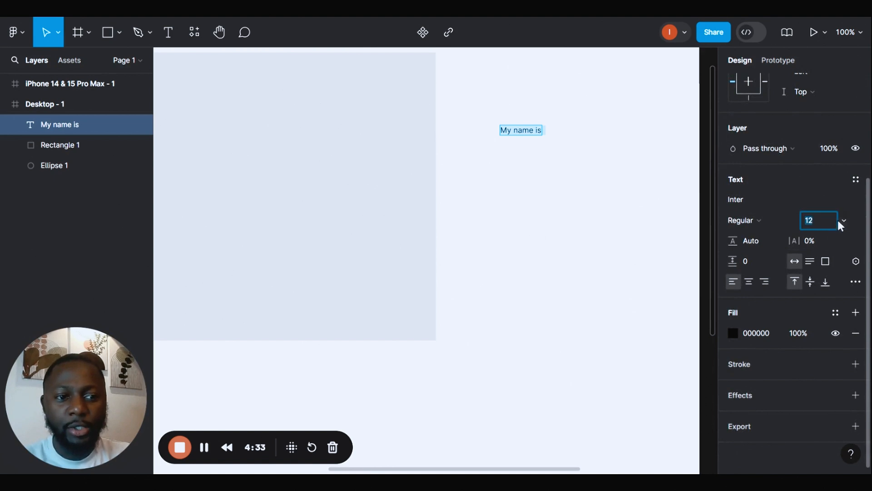
{"action": "left_click", "coordinate": [843, 220]}
{"action": "left_click", "coordinate": [827, 281]}
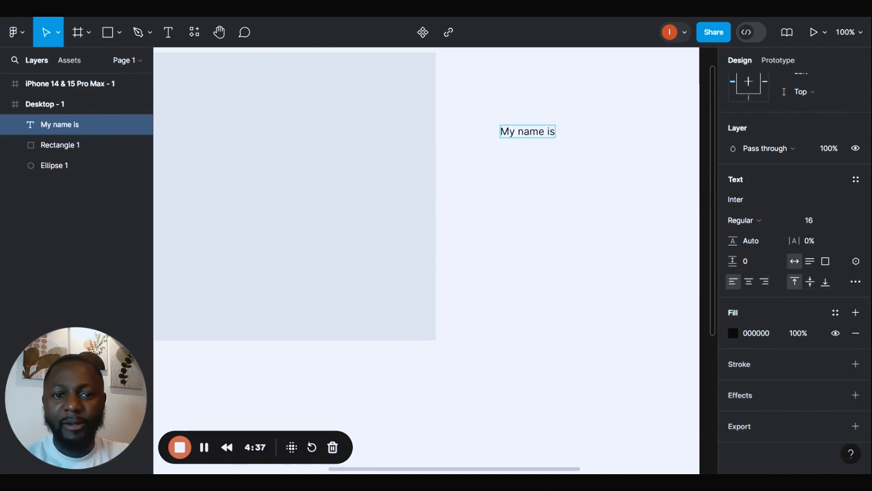
Complete the "My name is" text with the person's first name and deselect the text
{"action": "type", "text": "Ibarhim"}
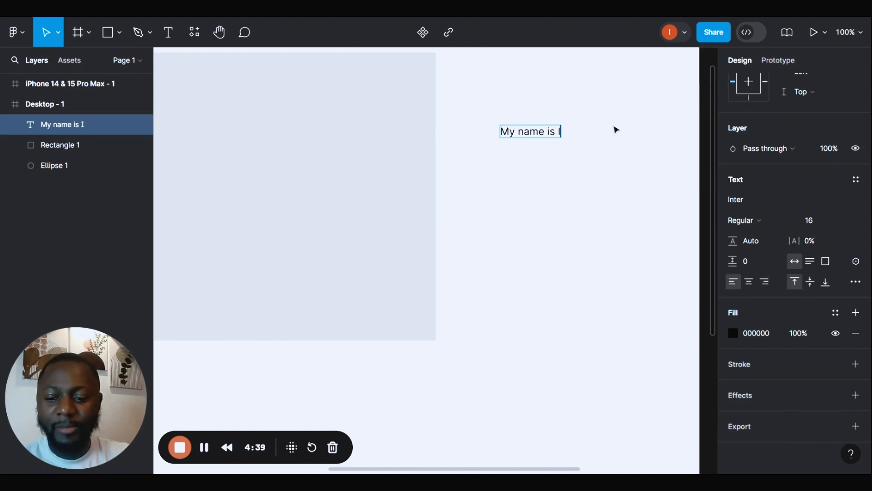
{"action": "key", "text": "BackSpace"}
{"action": "key", "text": "BackSpace"}
{"action": "key", "text": "BackSpace"}
{"action": "key", "text": "BackSpace"}
{"action": "key", "text": "BackSpace"}
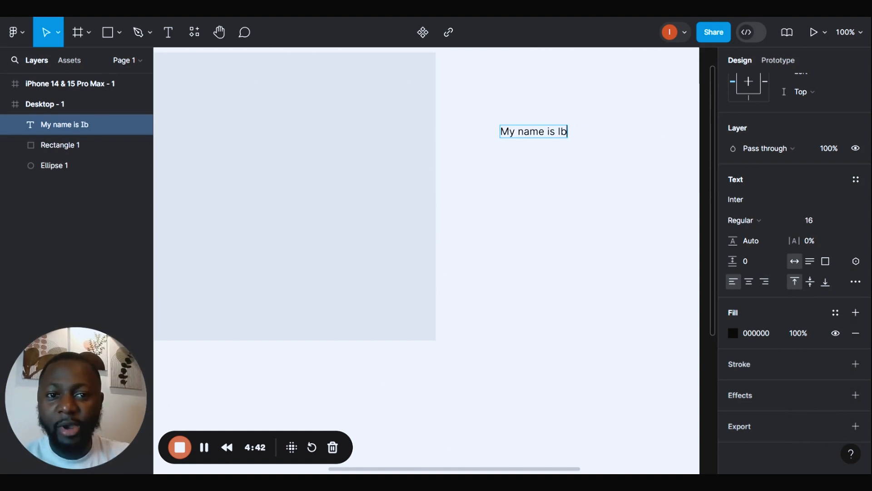
{"action": "type", "text": "rahim"}
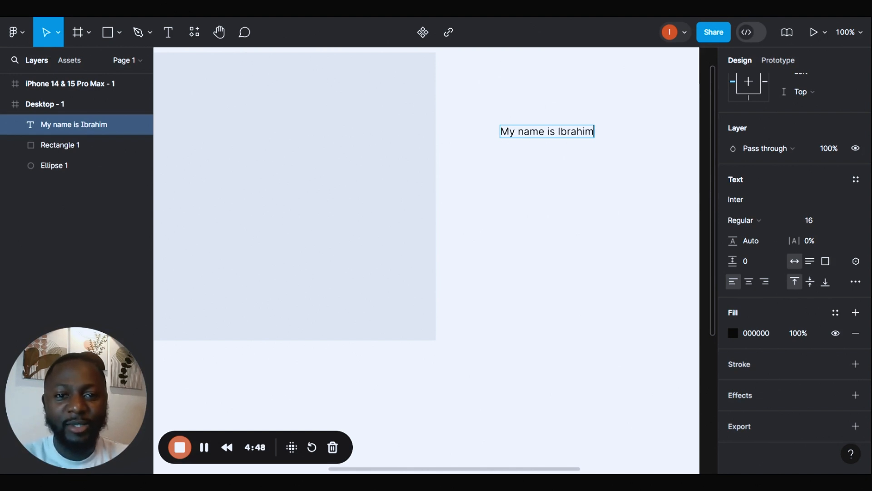
{"action": "key", "text": "Escape"}
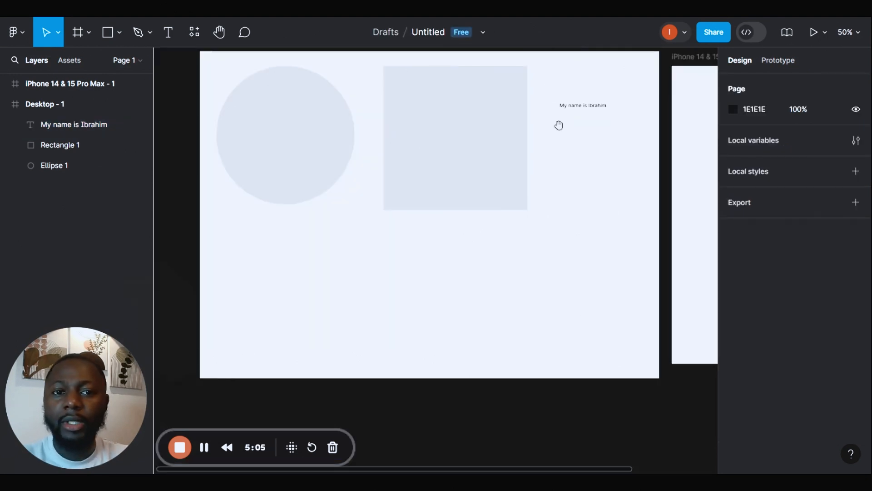
{"action": "left_click", "coordinate": [573, 108]}
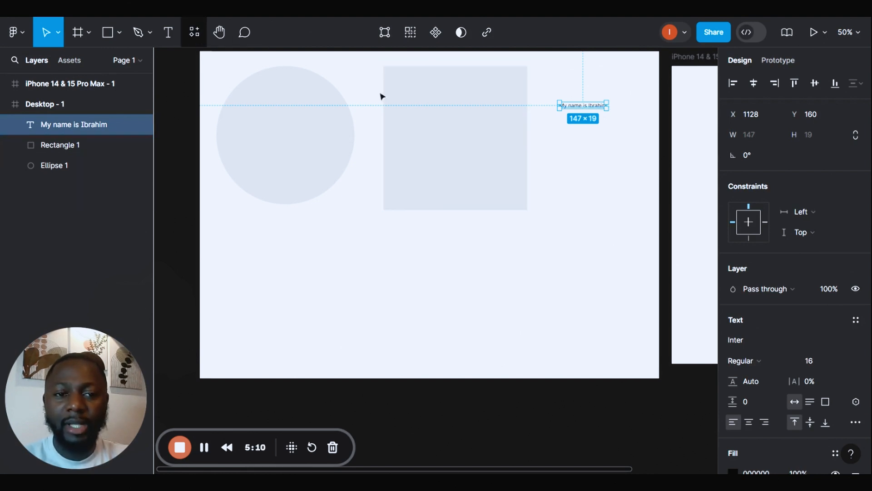
{"action": "left_click", "coordinate": [602, 156]}
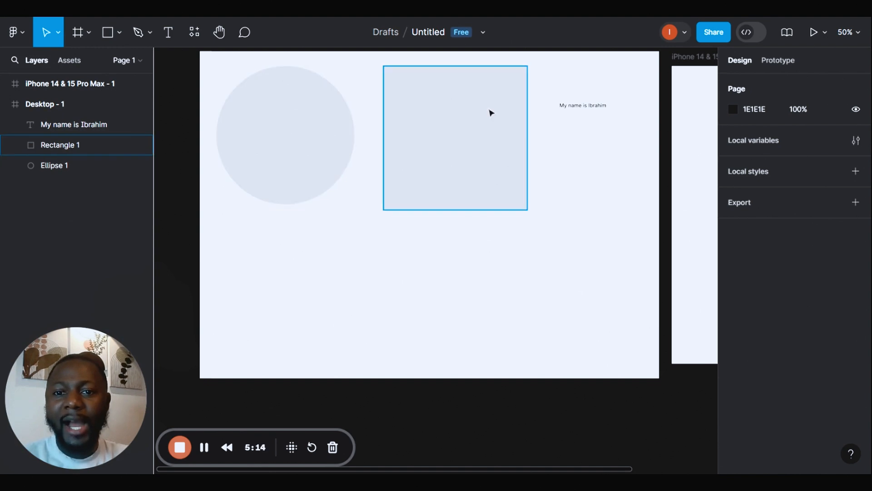
Change the circle's fill to the dark blue 122D4E
{"action": "left_click", "coordinate": [323, 127]}
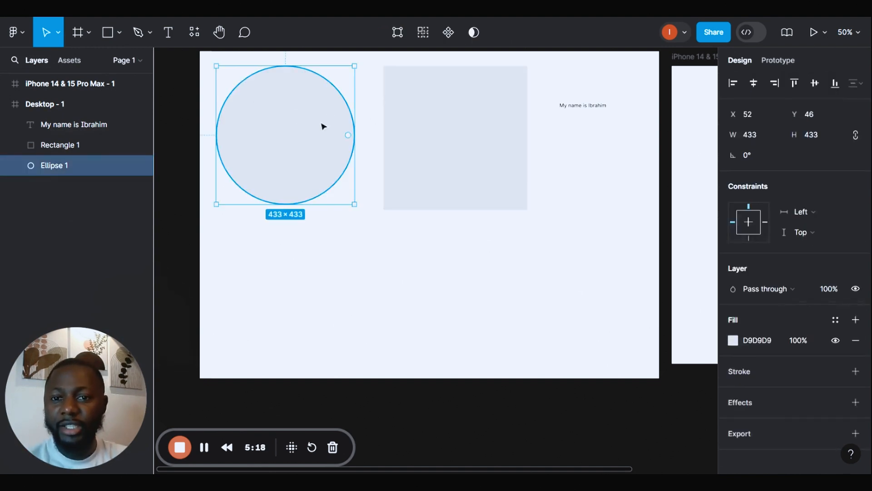
{"action": "left_click", "coordinate": [733, 340]}
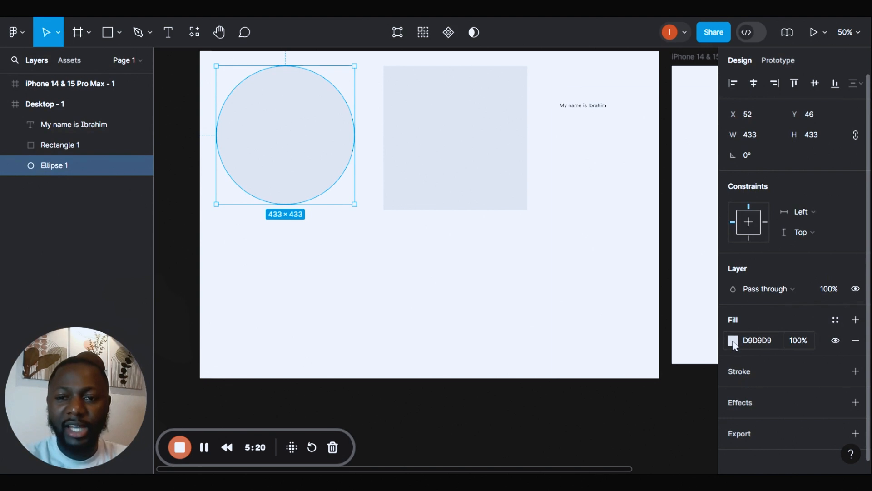
{"action": "left_click_drag", "start_coordinate": [567, 168], "coordinate": [685, 224]}
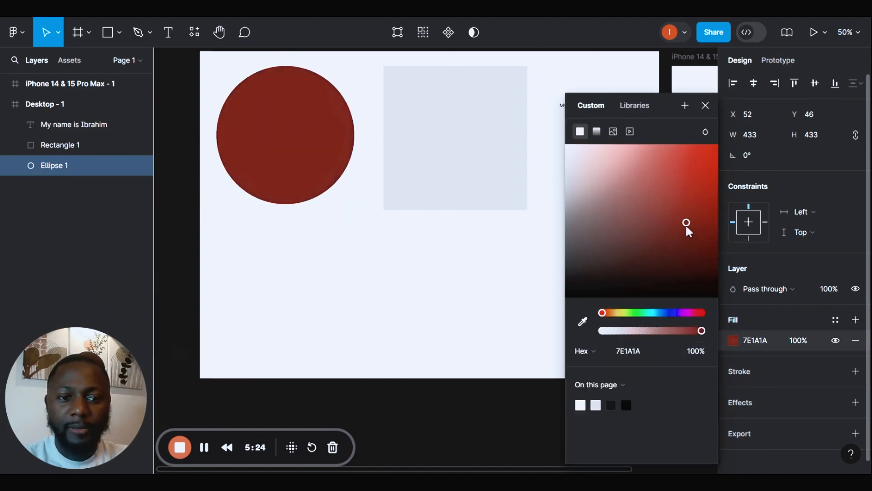
{"action": "left_click_drag", "start_coordinate": [607, 312], "coordinate": [661, 318]}
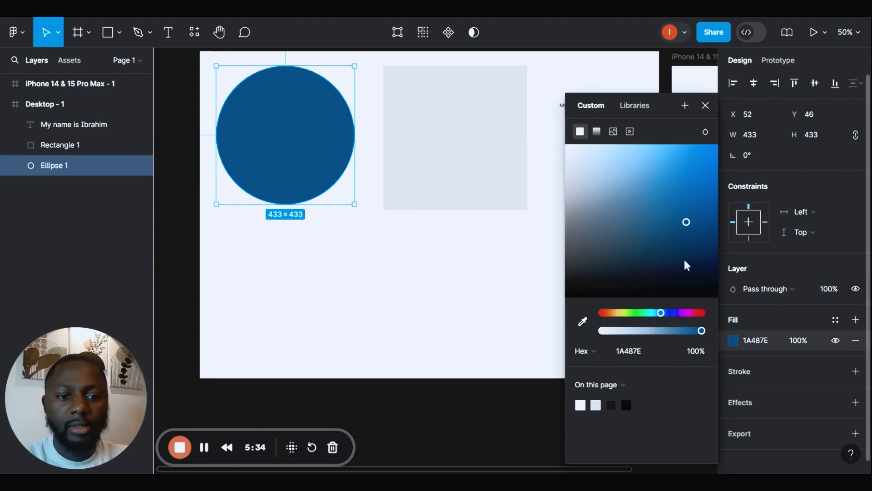
{"action": "mouse_move", "coordinate": [687, 266]}
{"action": "left_mouse_down"}
{"action": "mouse_move", "coordinate": [663, 251]}
{"action": "mouse_move", "coordinate": [645, 215]}
{"action": "mouse_move", "coordinate": [683, 250]}
{"action": "left_mouse_up"}
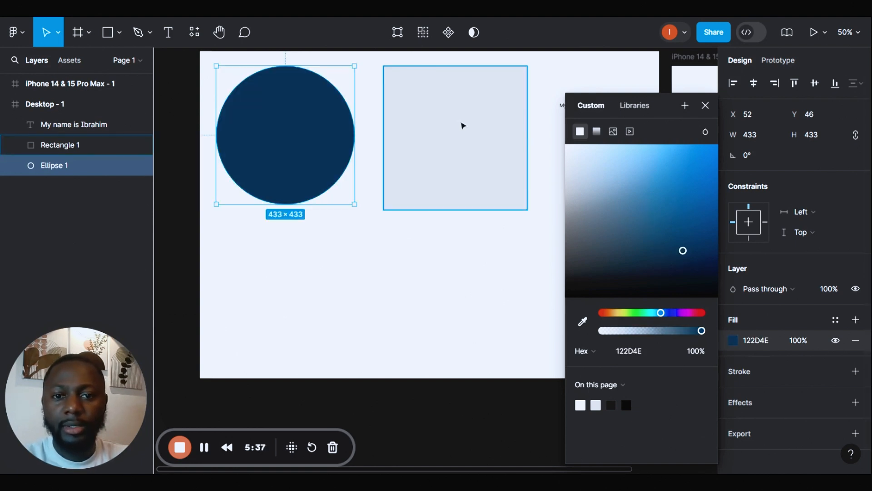
Change the square's fill to the red DC3A3A and close the colour picker
{"action": "left_click", "coordinate": [462, 125]}
{"action": "left_click", "coordinate": [733, 341]}
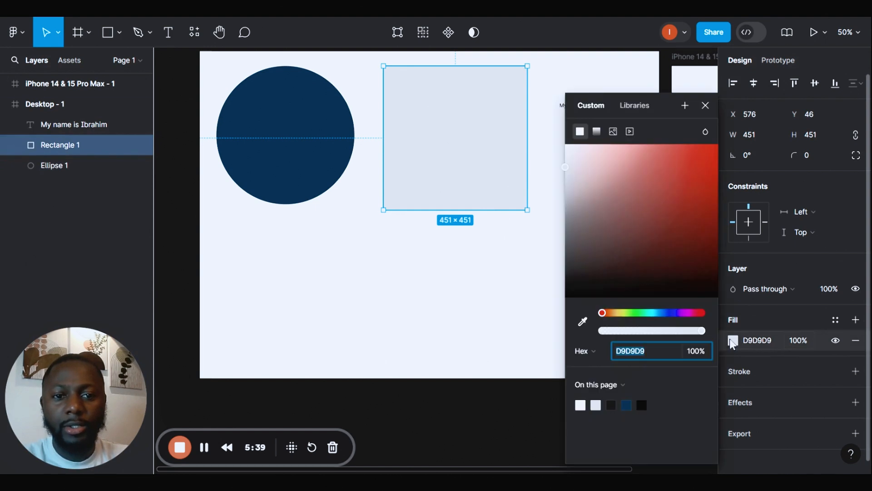
{"action": "left_click_drag", "start_coordinate": [598, 187], "coordinate": [678, 168]}
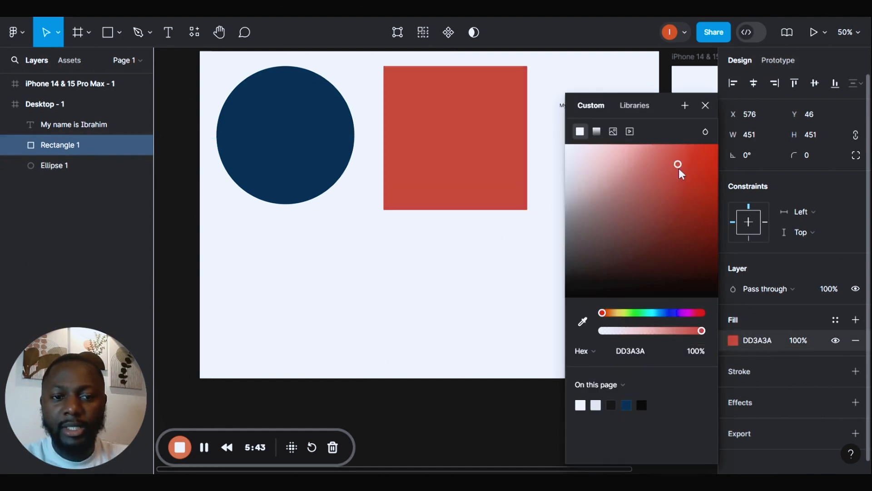
{"action": "left_click", "coordinate": [712, 104]}
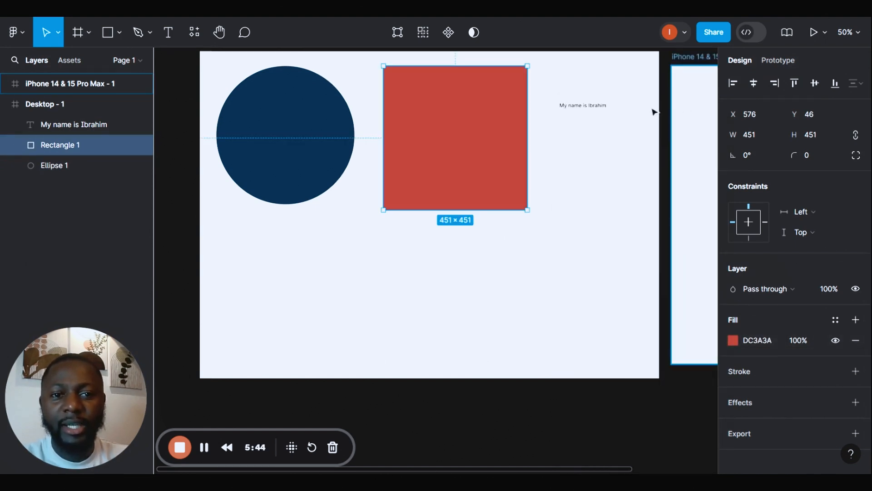
Change the fill of the name text beside the square to the dark teal 047568 and deselect it
{"action": "left_click", "coordinate": [598, 107]}
{"action": "scroll", "coordinate": [835, 257], "scroll_direction": "down", "scroll_amount": 3}
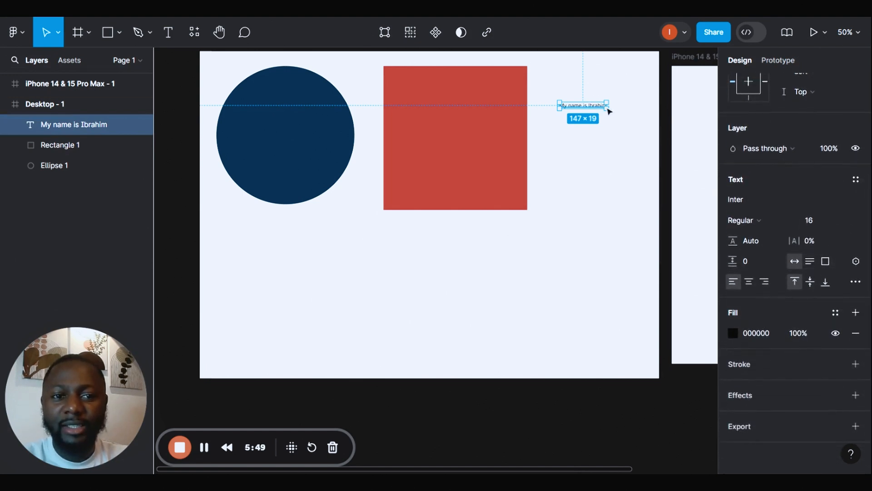
{"action": "left_click", "coordinate": [737, 333]}
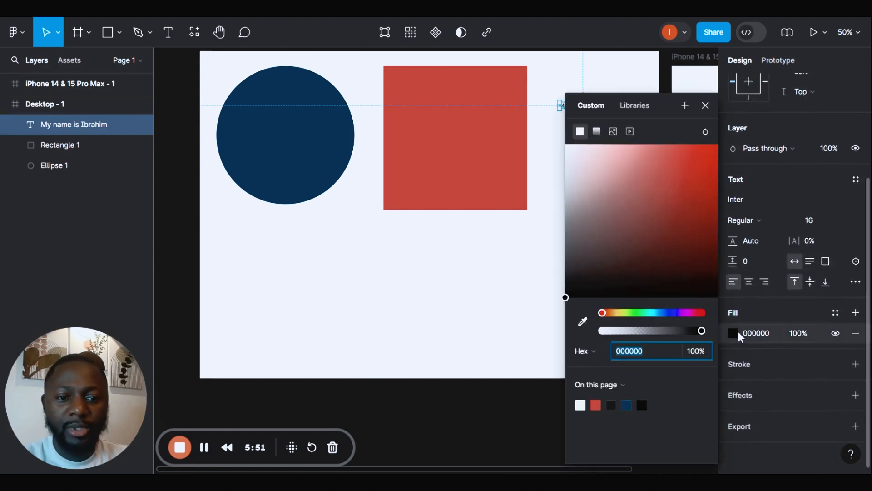
{"action": "left_click", "coordinate": [654, 312]}
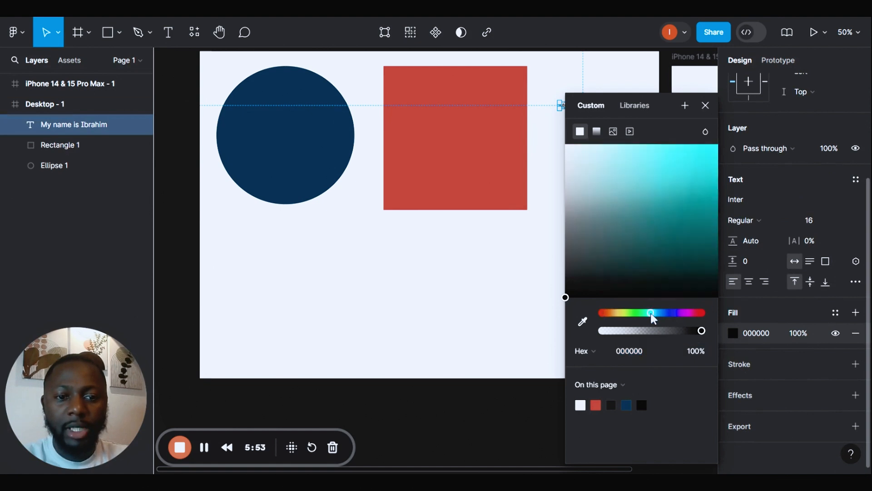
{"action": "left_click_drag", "start_coordinate": [671, 170], "coordinate": [712, 226]}
{"action": "left_click", "coordinate": [650, 313]}
{"action": "left_click", "coordinate": [681, 191]}
{"action": "left_click", "coordinate": [609, 68]}
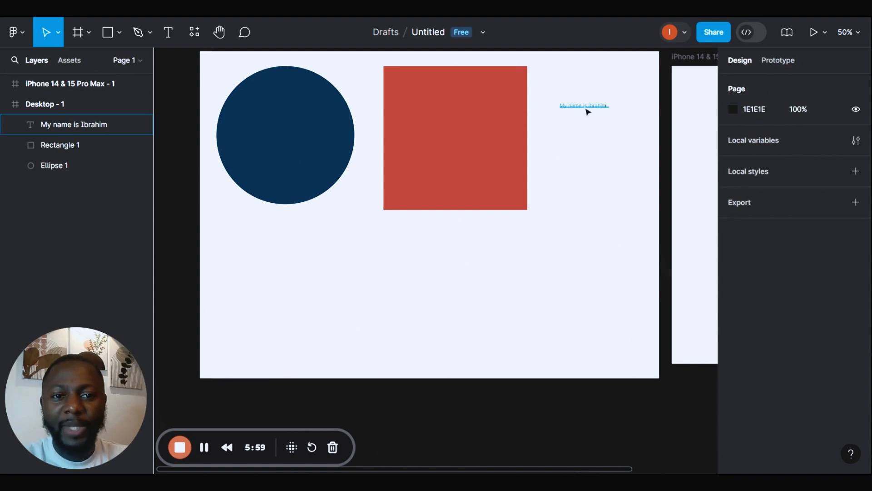
Set the name text's weight to Extra Bold and open its font size options
{"action": "left_click", "coordinate": [563, 105]}
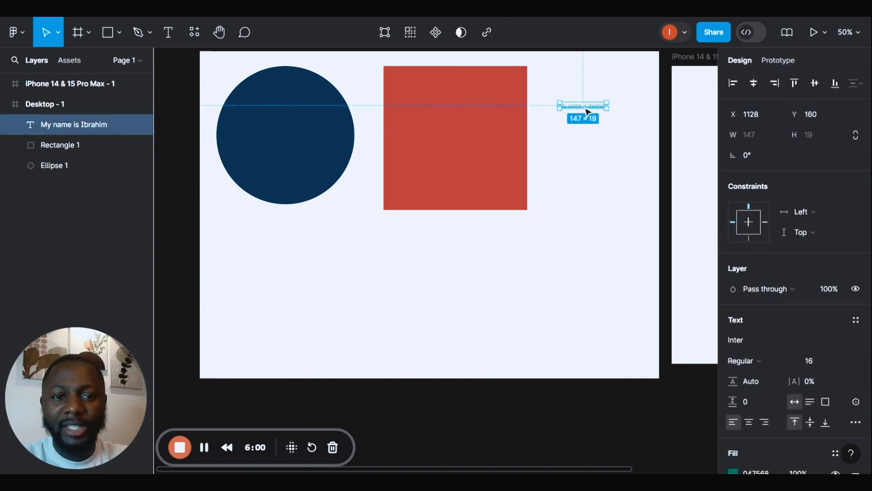
{"action": "left_click", "coordinate": [793, 360]}
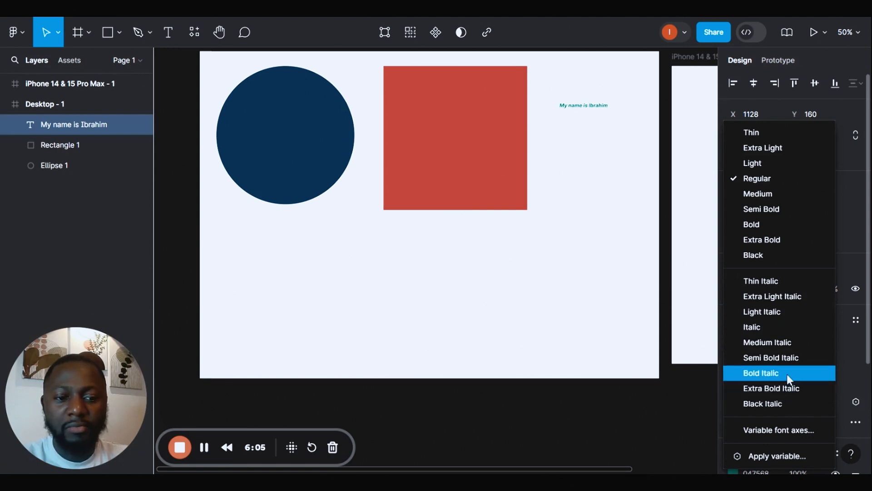
{"action": "left_click", "coordinate": [782, 239]}
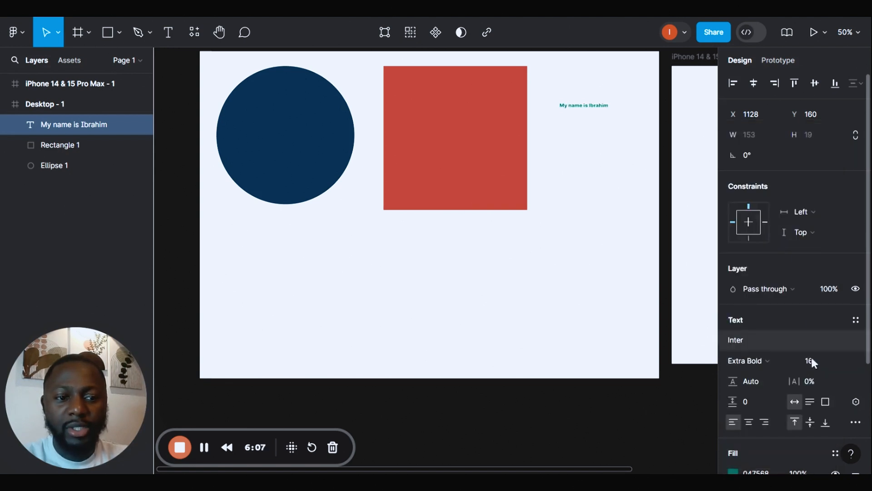
{"action": "left_click", "coordinate": [843, 361]}
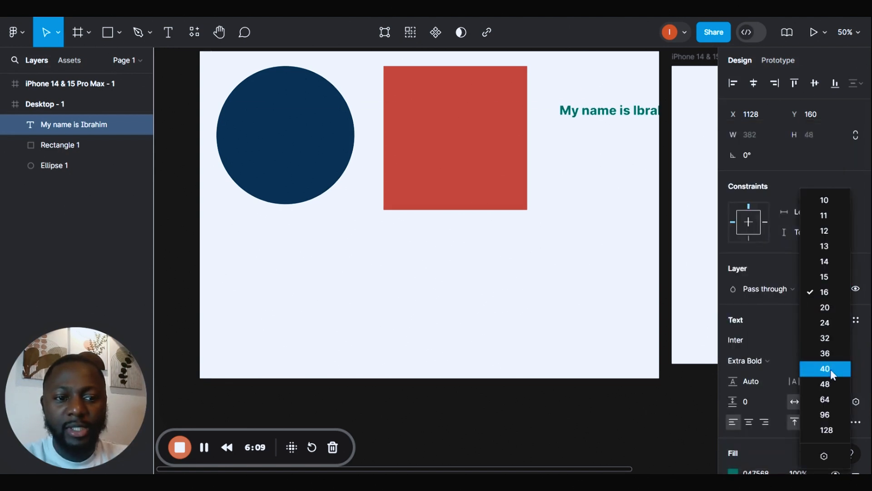
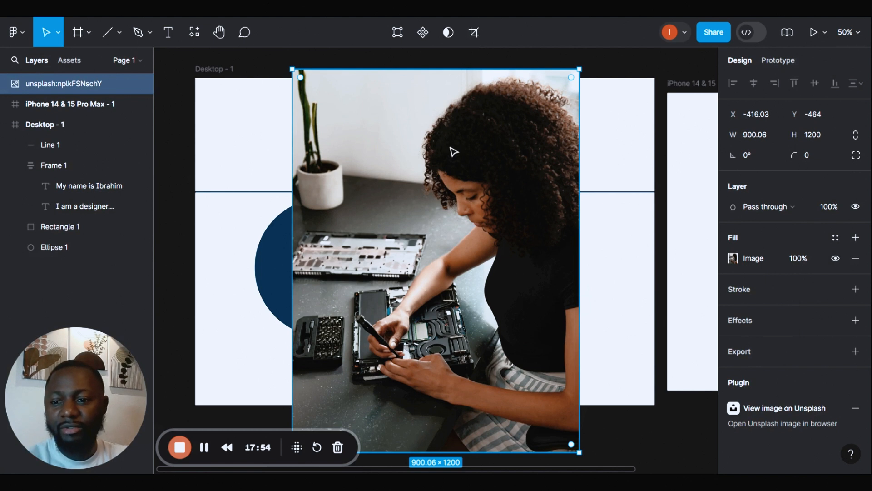
Delete the loose Unsplash photo and fill the circle with the pale blue abstract image from the Unsplash plugin
{"action": "key", "text": "Delete"}
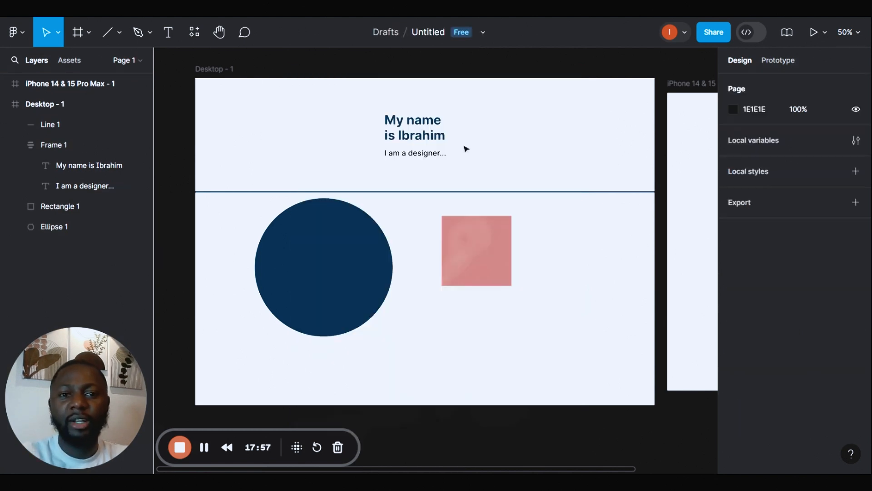
{"action": "left_click", "coordinate": [366, 220]}
{"action": "right_click", "coordinate": [335, 222]}
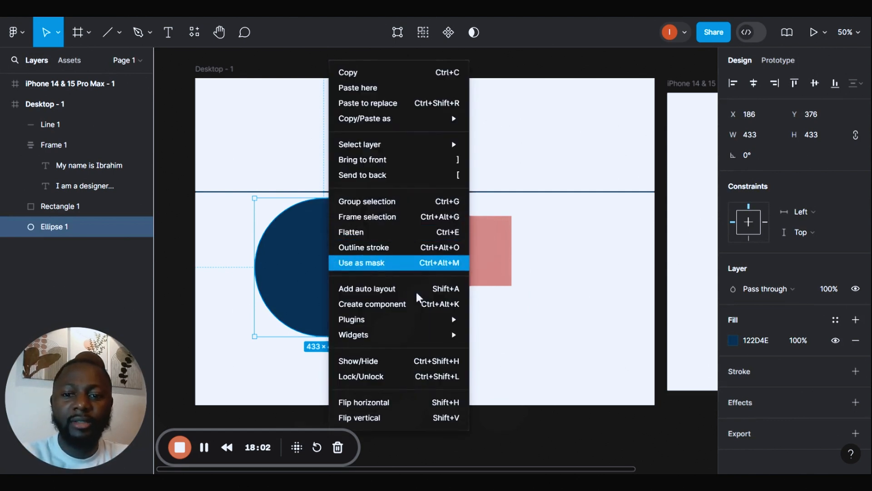
{"action": "mouse_move", "coordinate": [469, 319]}
{"action": "left_click", "coordinate": [493, 333]}
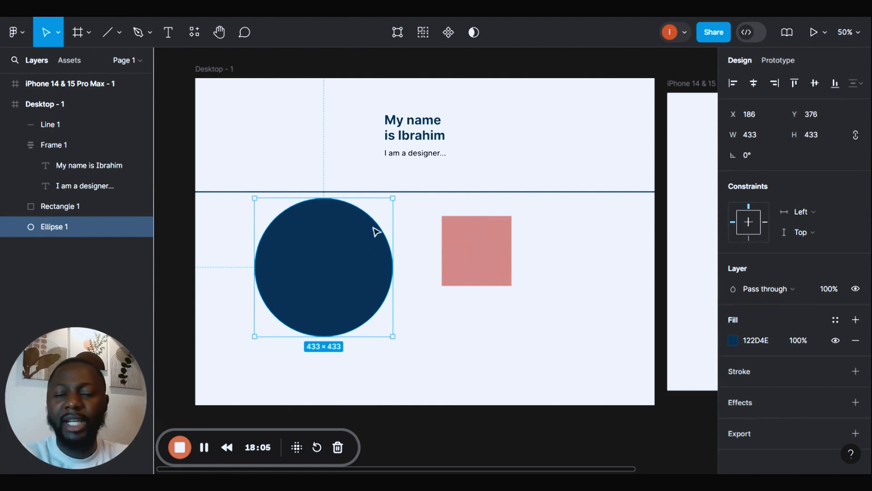
{"action": "key", "text": "l"}
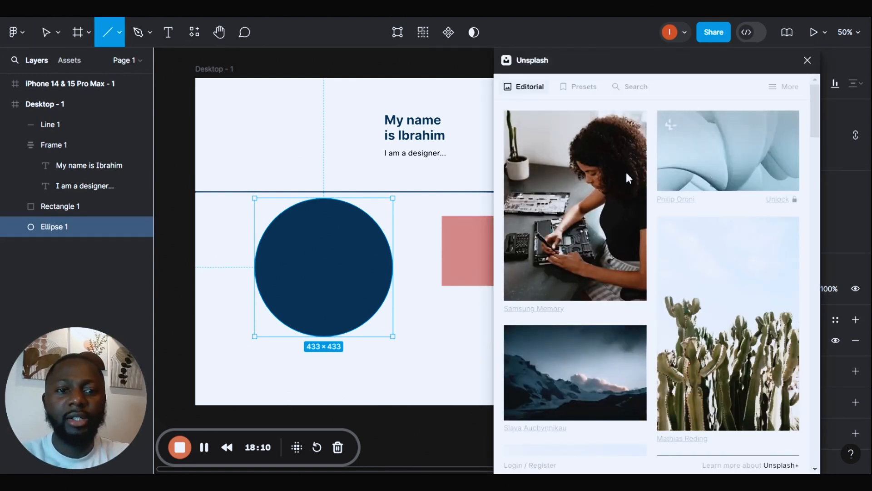
{"action": "left_click", "coordinate": [695, 165]}
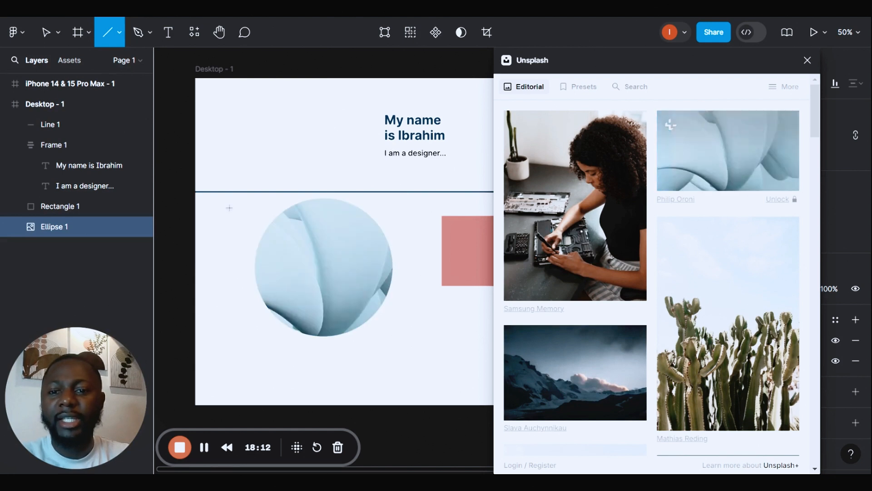
{"action": "left_click", "coordinate": [807, 60]}
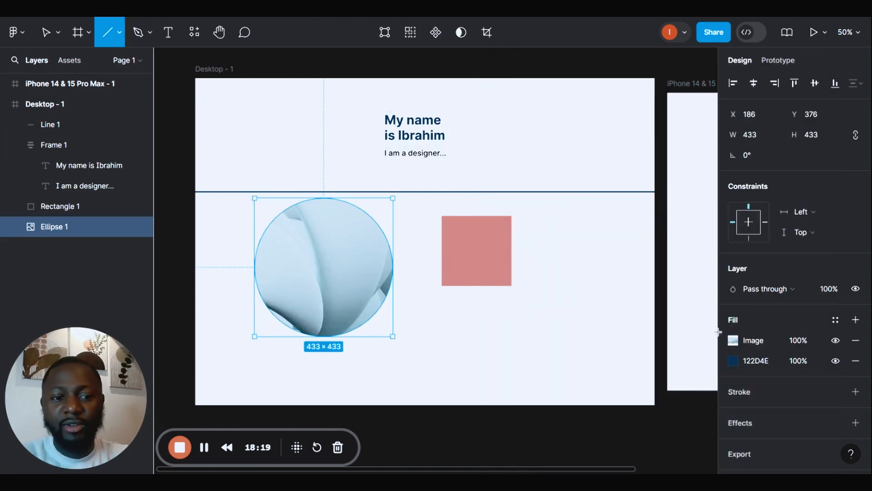
Try the Crop, Tile and Fit modes on the circle's image fill and return it to Fill
{"action": "left_click", "coordinate": [732, 341]}
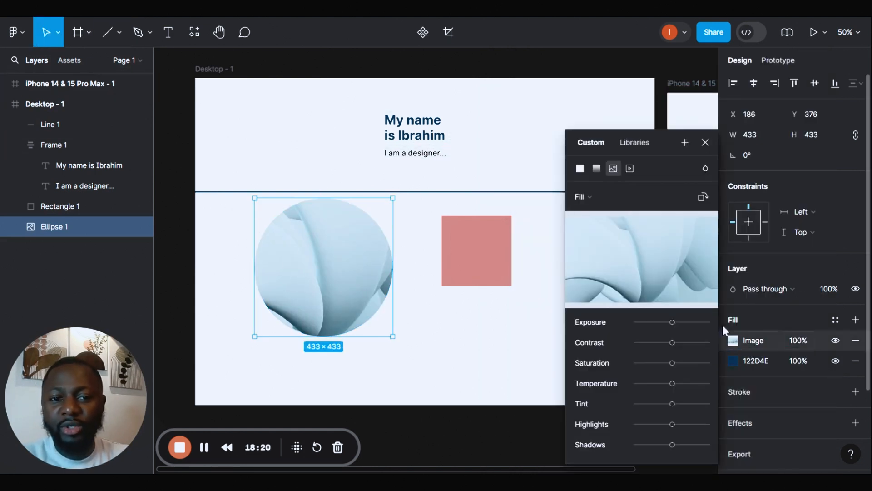
{"action": "left_click", "coordinate": [593, 197]}
{"action": "left_click", "coordinate": [614, 226]}
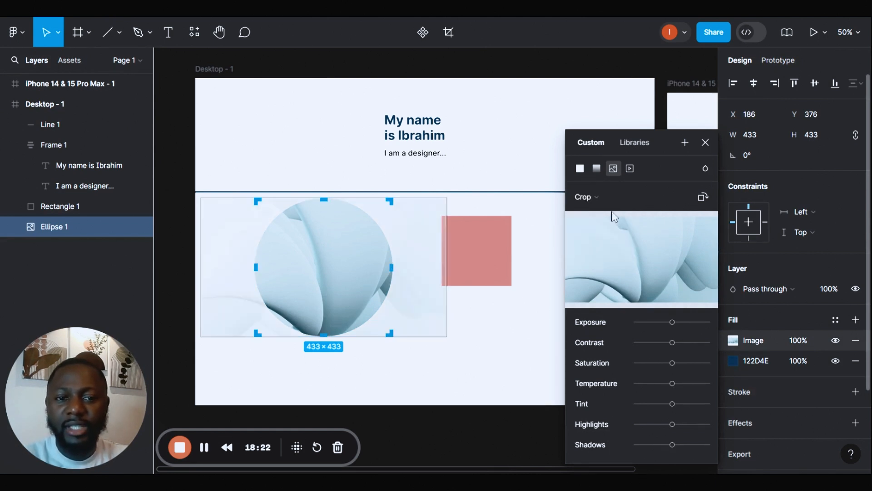
{"action": "left_click", "coordinate": [608, 198]}
{"action": "left_click", "coordinate": [613, 211]}
{"action": "left_click", "coordinate": [614, 200]}
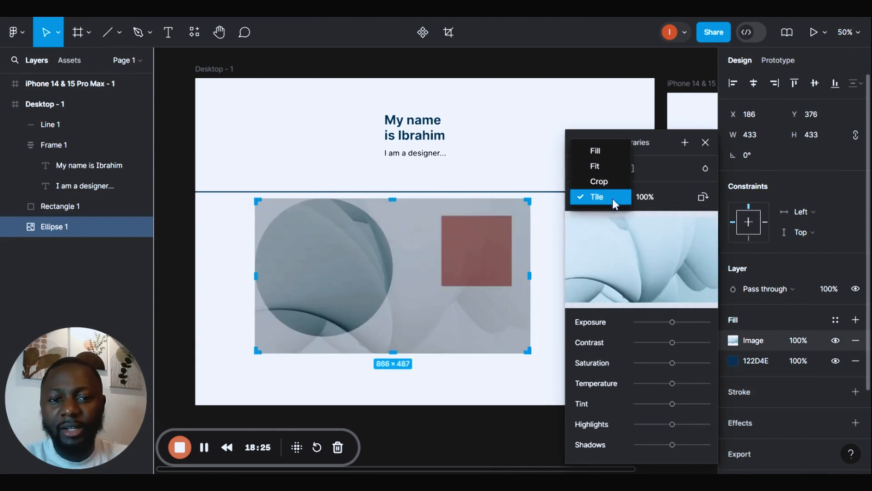
{"action": "left_click", "coordinate": [595, 166]}
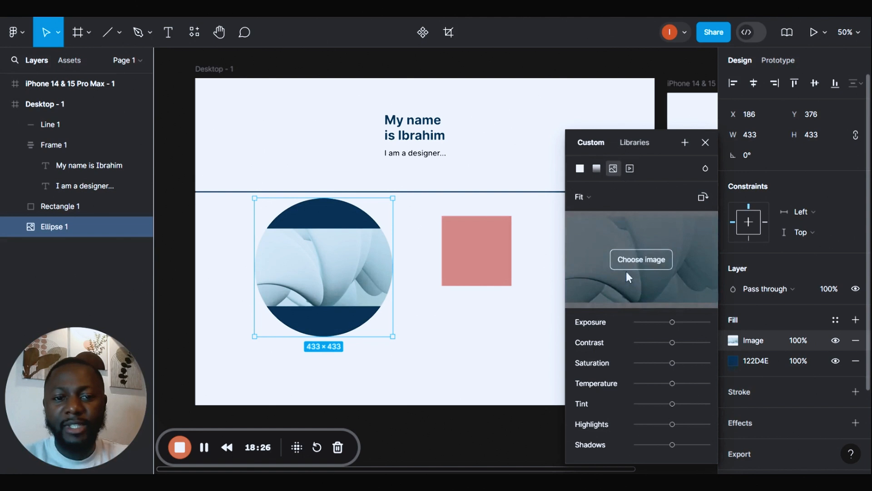
{"action": "left_click", "coordinate": [605, 200]}
{"action": "left_click", "coordinate": [608, 180]}
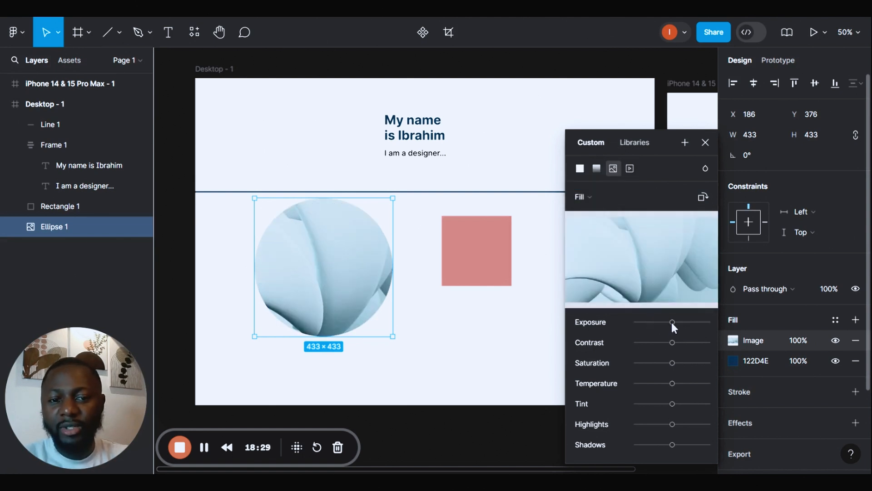
Lower the exposure, contrast and saturation of the circle's image fill
{"action": "mouse_move", "coordinate": [671, 323]}
{"action": "left_mouse_down"}
{"action": "mouse_move", "coordinate": [685, 322]}
{"action": "mouse_move", "coordinate": [655, 343]}
{"action": "mouse_move", "coordinate": [659, 322]}
{"action": "left_mouse_up"}
{"action": "left_click_drag", "start_coordinate": [673, 363], "coordinate": [656, 362]}
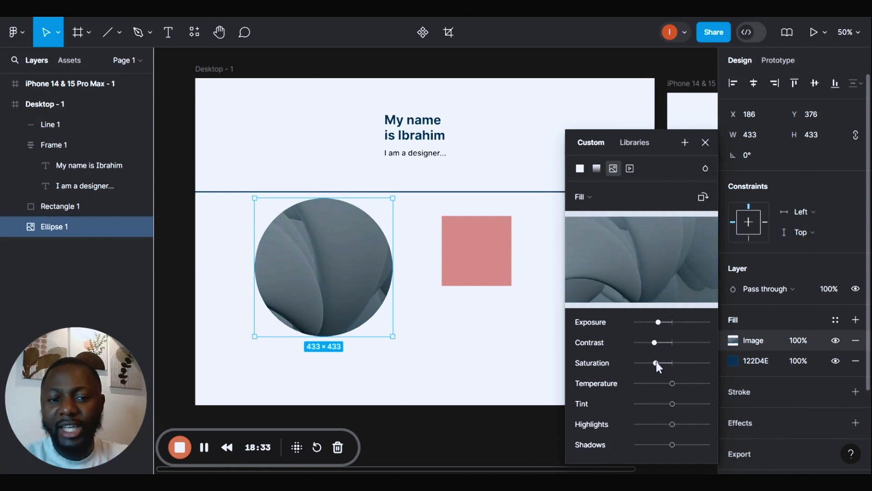
Close the image fill settings and delete the image-filled circle from the Desktop - 1 frame
{"action": "left_click", "coordinate": [710, 143]}
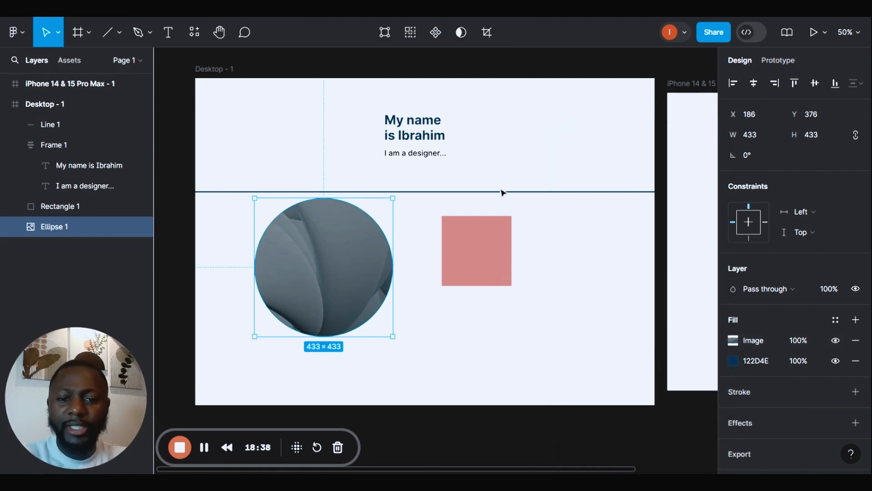
{"action": "key", "text": "9"}
{"action": "key", "text": "9"}
{"action": "key", "text": "Delete"}
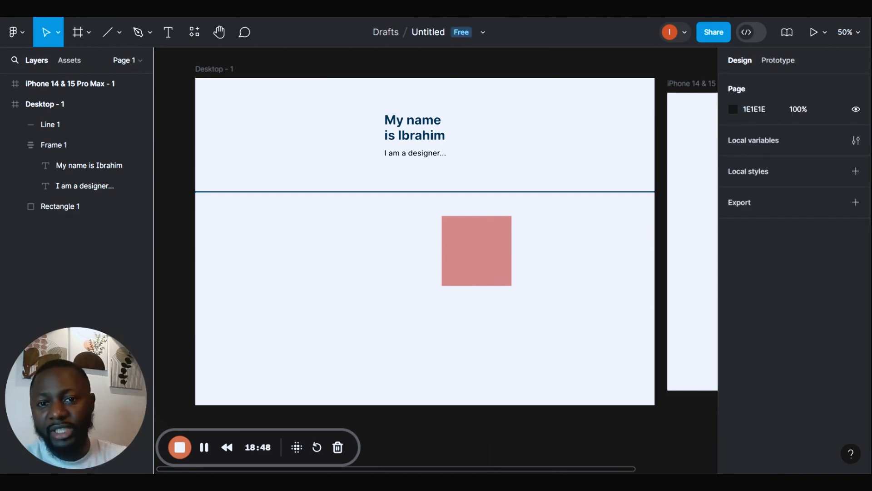
Select the Desktop - 1 frame and open the plugin management list
{"action": "left_click", "coordinate": [447, 135]}
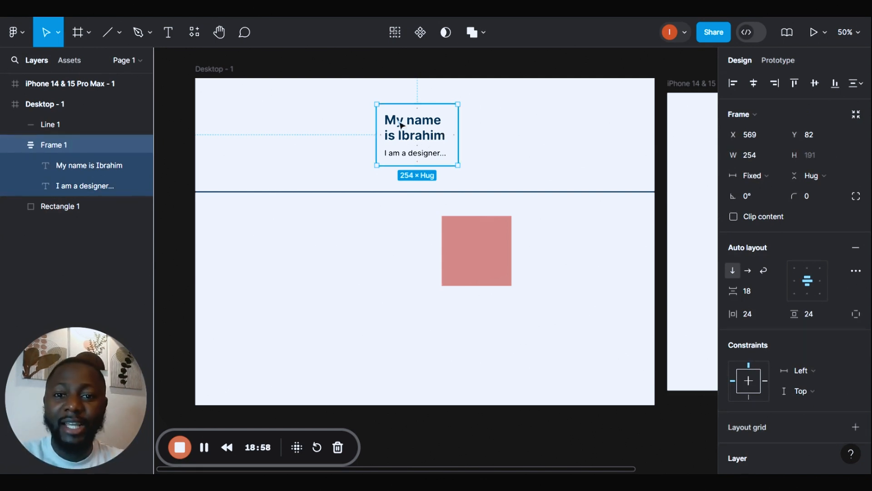
{"action": "right_click", "coordinate": [267, 126]}
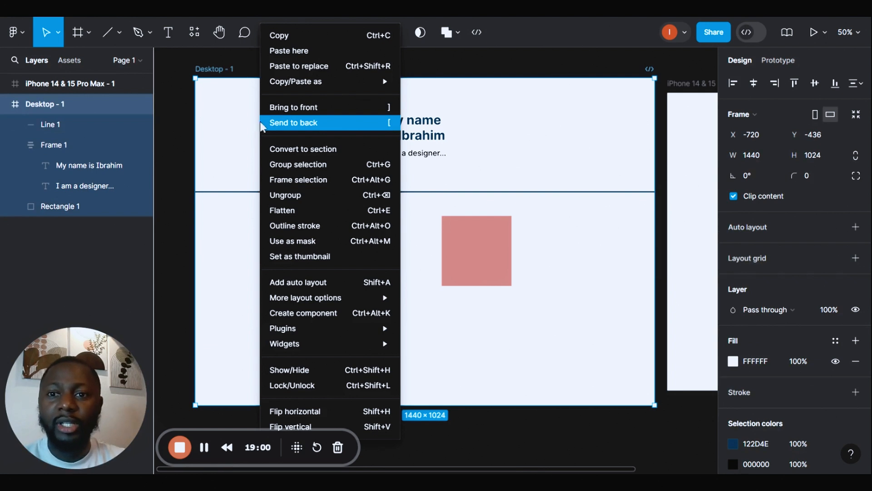
{"action": "left_click", "coordinate": [219, 148]}
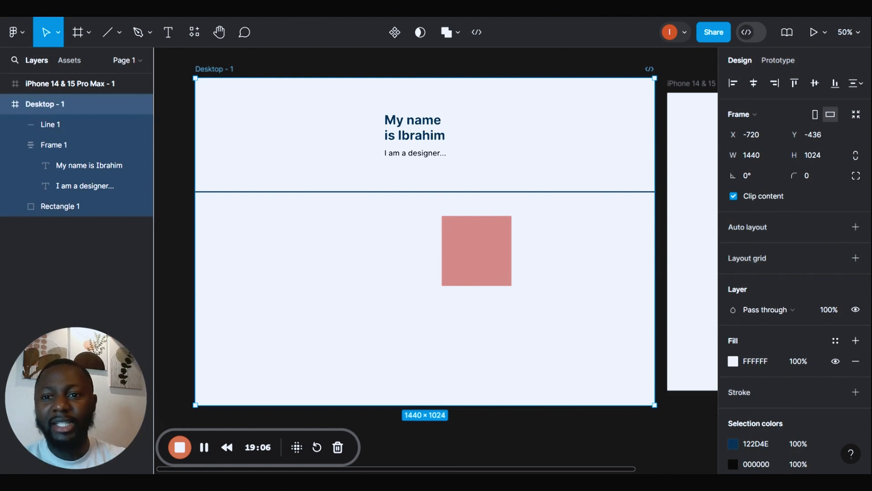
{"action": "right_click", "coordinate": [292, 125]}
{"action": "mouse_move", "coordinate": [338, 335]}
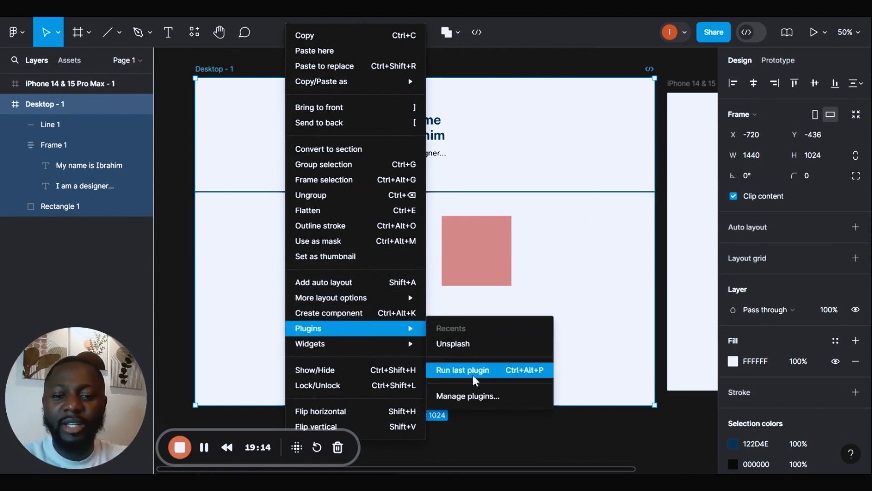
{"action": "left_click", "coordinate": [477, 398]}
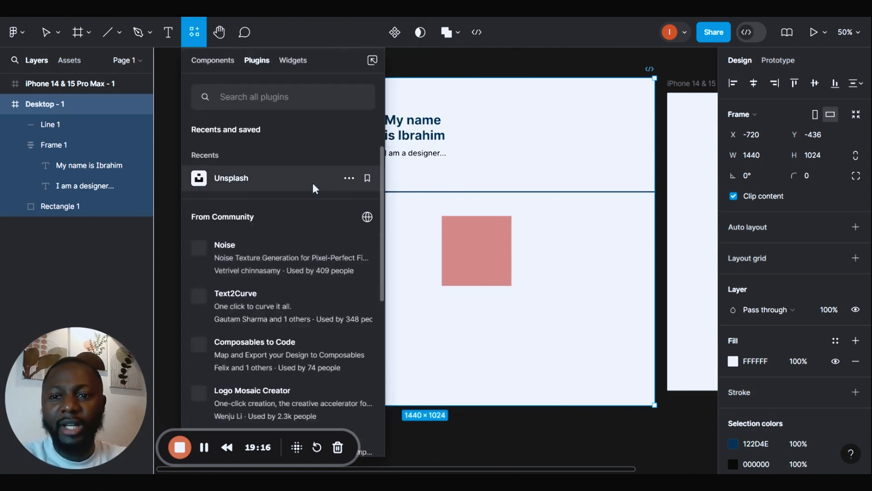
Search the plugins for HERO and run the Heroicons plugin
{"action": "type", "text": "HERO99OUIYI"}
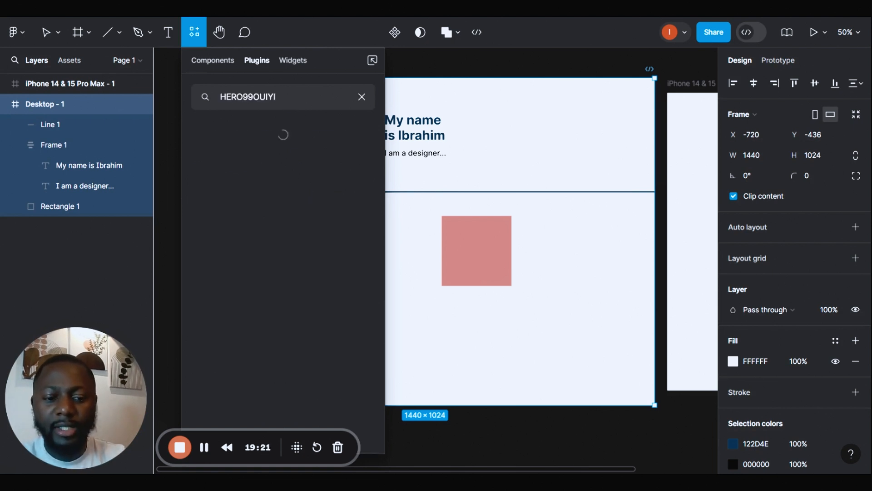
{"action": "key", "text": "BackSpace"}
{"action": "key", "text": "BackSpace"}
{"action": "key", "text": "BackSpace"}
{"action": "key", "text": "BackSpace"}
{"action": "key", "text": "BackSpace"}
{"action": "key", "text": "BackSpace"}
{"action": "key", "text": "BackSpace"}
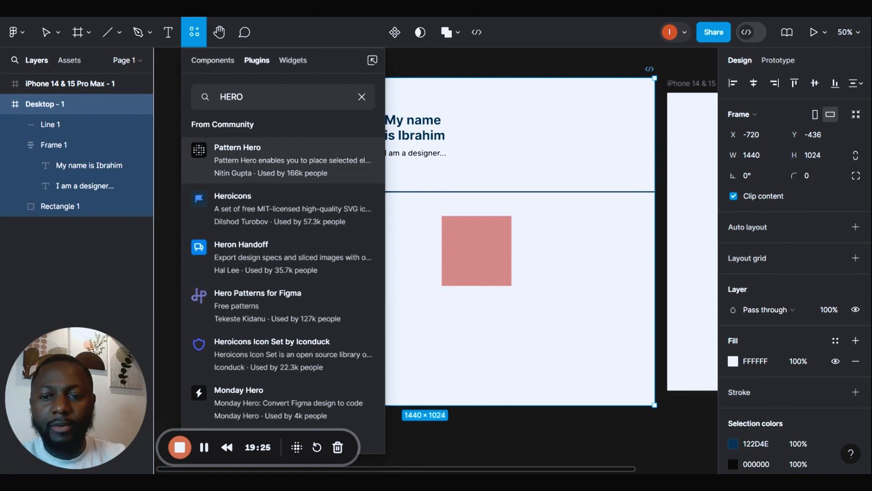
{"action": "left_click", "coordinate": [259, 198]}
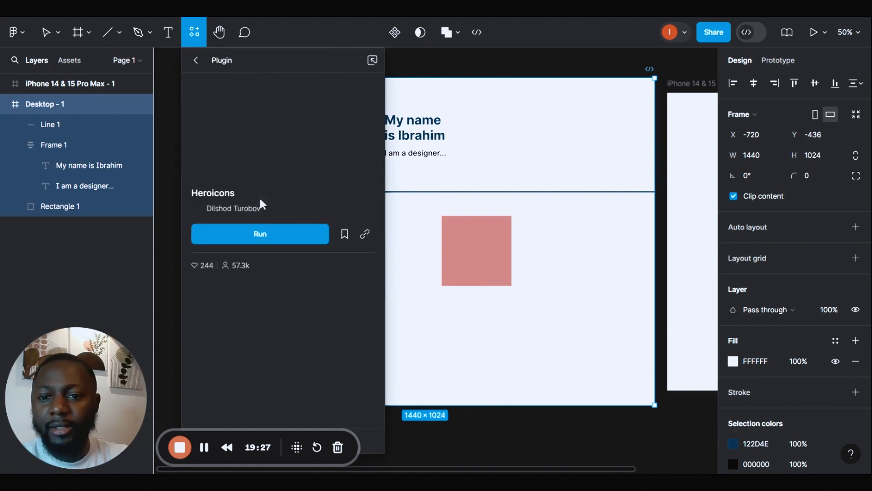
{"action": "left_click", "coordinate": [268, 235]}
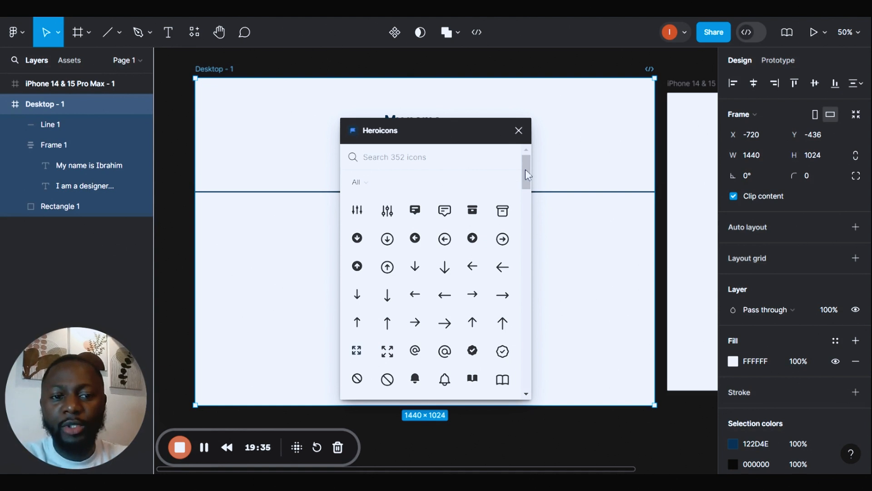
Search Heroicons for User and insert the solid user-circle icon
{"action": "left_click_drag", "start_coordinate": [525, 169], "coordinate": [526, 288]}
{"action": "type", "text": "us"}
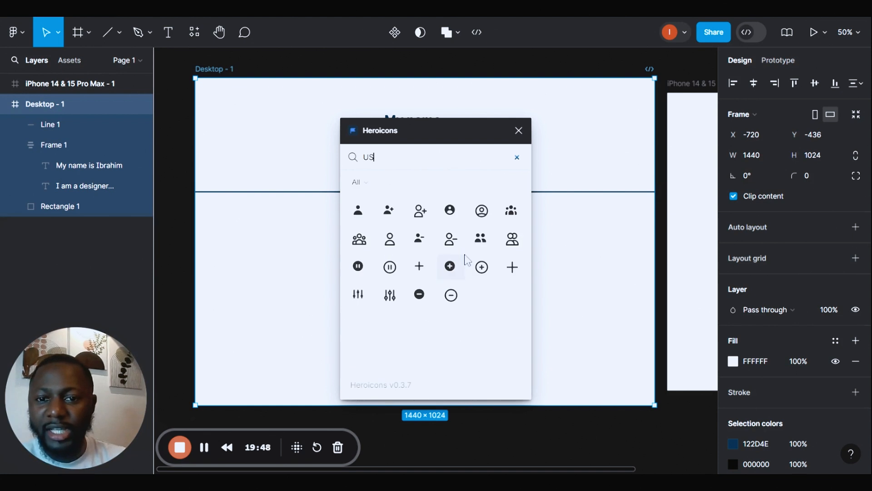
{"action": "type", "text": "ers"}
{"action": "key", "text": "BackSpace"}
{"action": "key", "text": "BackSpace"}
{"action": "key", "text": "BackSpace"}
{"action": "key", "text": "BackSpace"}
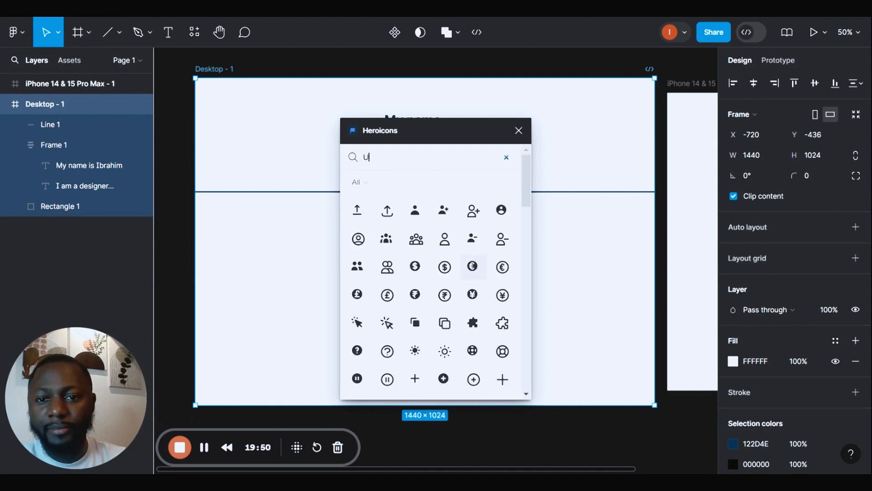
{"action": "type", "text": "ser"}
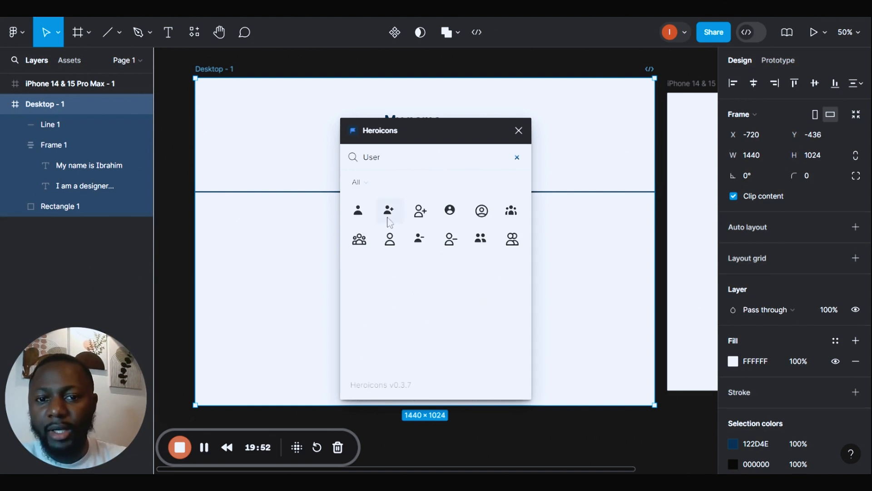
{"action": "left_click", "coordinate": [449, 210]}
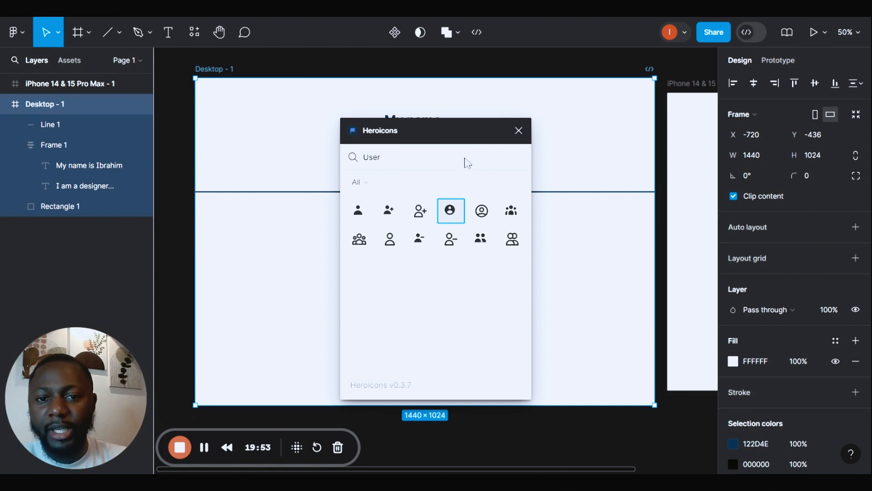
Move the red square away from the inserted icon to X 823, Y 429 and close the Heroicons plugin
{"action": "left_click_drag", "start_coordinate": [455, 143], "coordinate": [379, 307]}
{"action": "left_click", "coordinate": [427, 250]}
{"action": "left_click", "coordinate": [439, 263]}
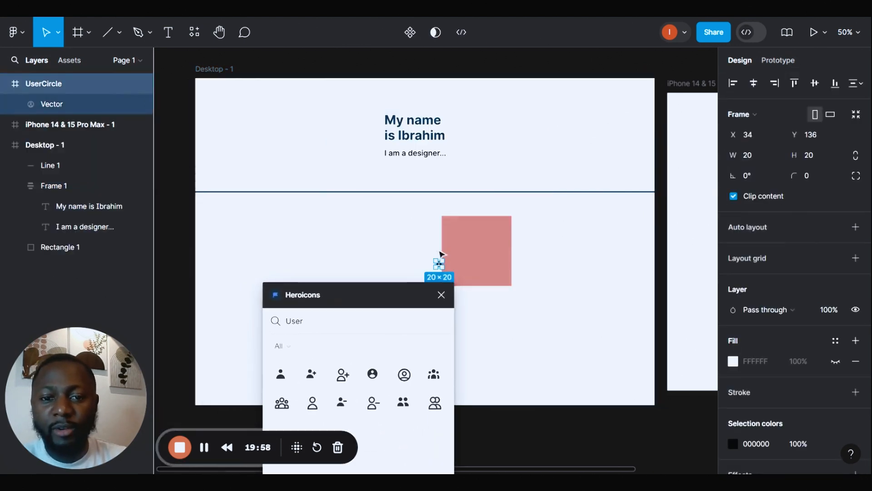
{"action": "left_click", "coordinate": [458, 244]}
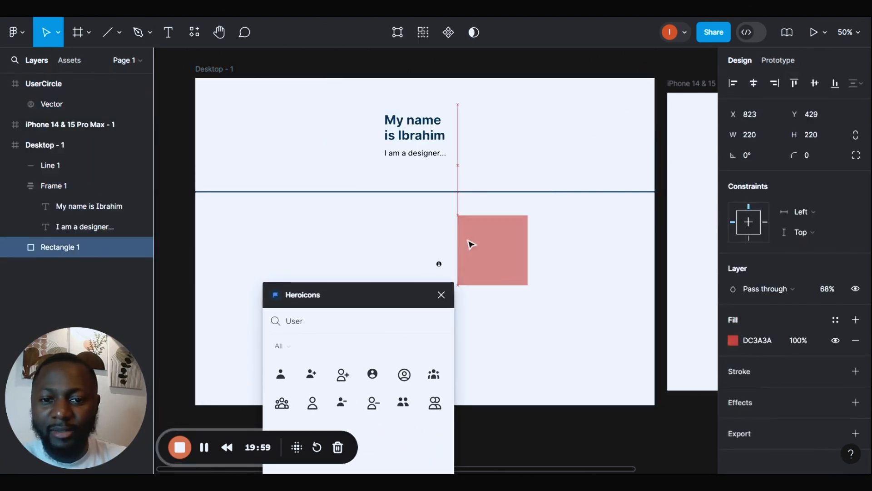
{"action": "left_click", "coordinate": [442, 295]}
Enlarge the user-circle icon to 80 × 80 and place it just left of the name text frame
{"action": "left_click_drag", "start_coordinate": [429, 253], "coordinate": [444, 280]}
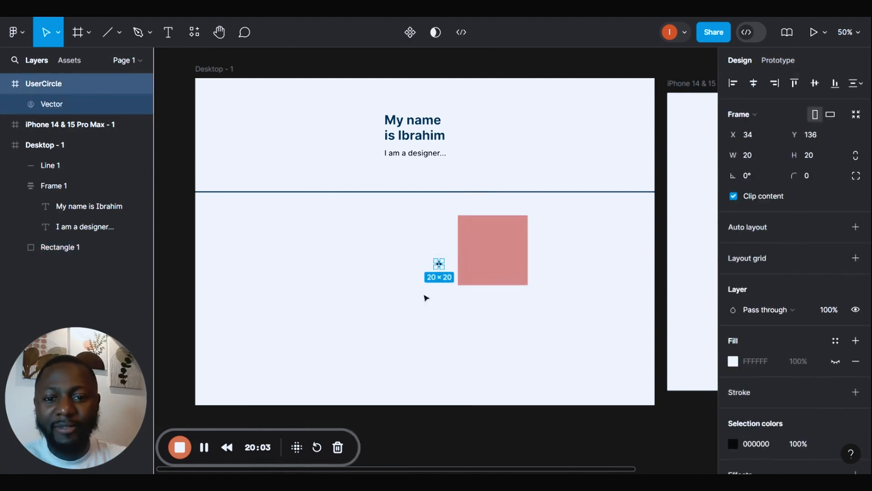
{"action": "left_click", "coordinate": [440, 285]}
{"action": "left_click", "coordinate": [440, 267]}
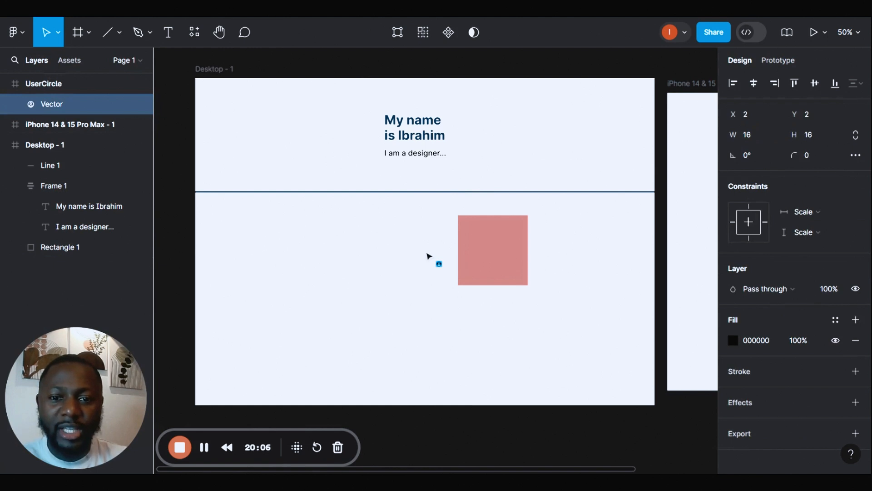
{"action": "left_click_drag", "start_coordinate": [429, 253], "coordinate": [439, 264]}
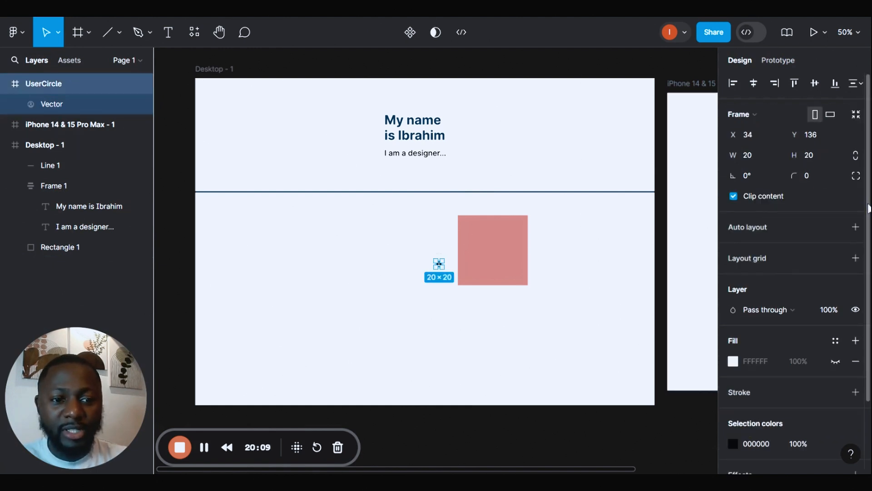
{"action": "left_click_drag", "start_coordinate": [430, 257], "coordinate": [362, 114]}
Set the text frame's horizontal and vertical auto layout padding to 12
{"action": "left_click", "coordinate": [424, 152]}
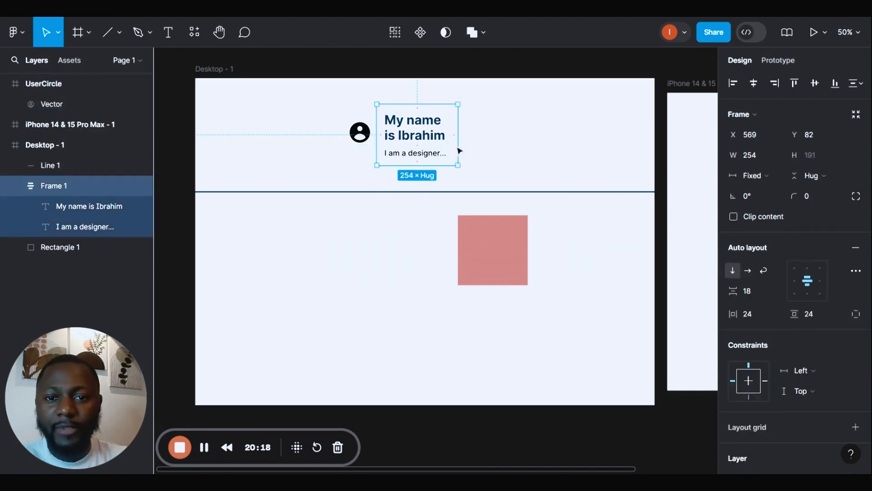
{"action": "left_click", "coordinate": [750, 313]}
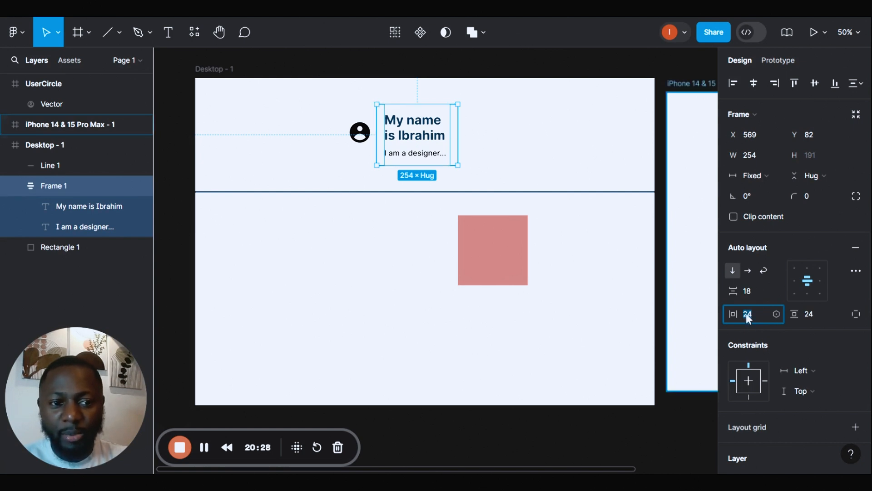
{"action": "type", "text": "12"}
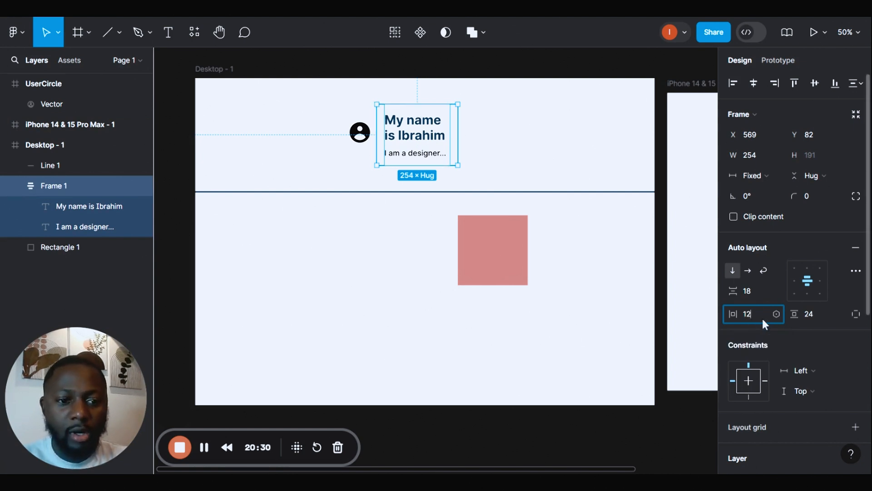
{"action": "key", "text": "Tab"}
{"action": "type", "text": "12"}
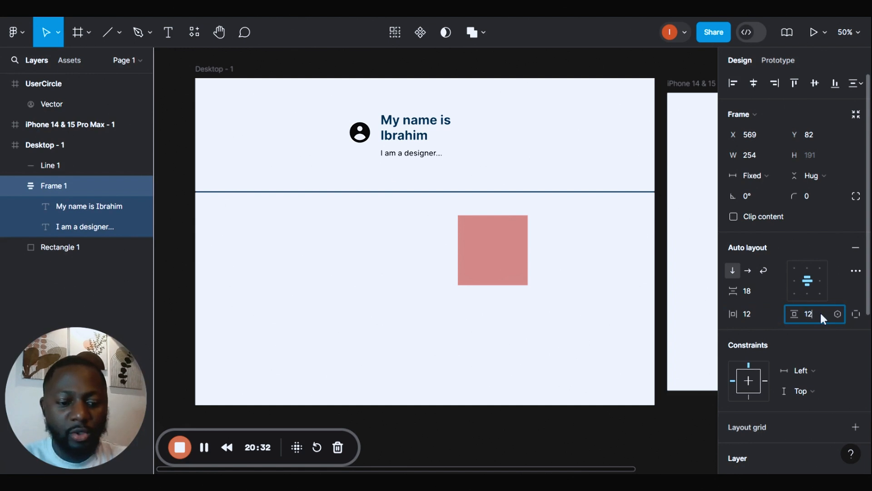
{"action": "key", "text": "Return"}
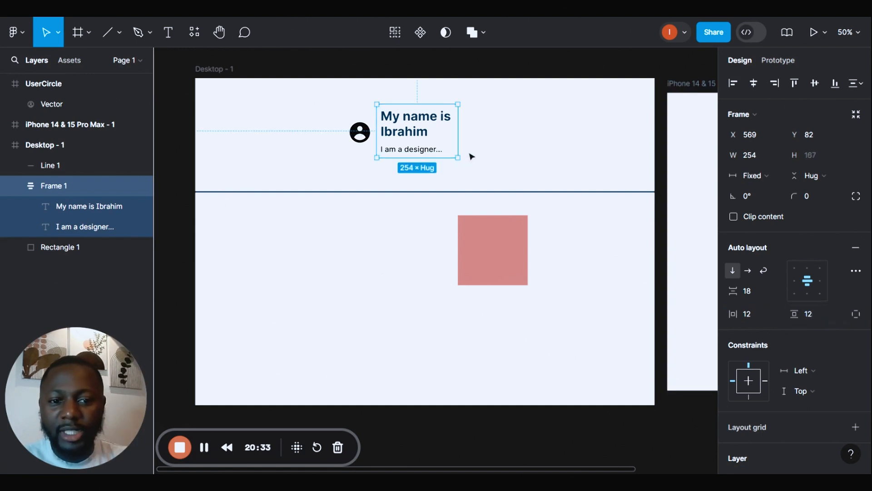
Recolor the user-circle icon with the page's dark blue 122D4E
{"action": "left_click", "coordinate": [351, 134]}
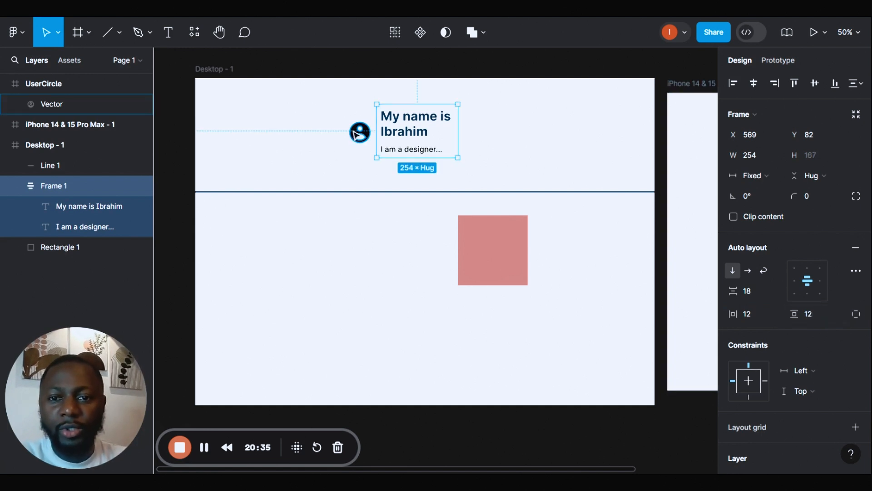
{"action": "left_click", "coordinate": [87, 89]}
{"action": "left_click", "coordinate": [734, 443]}
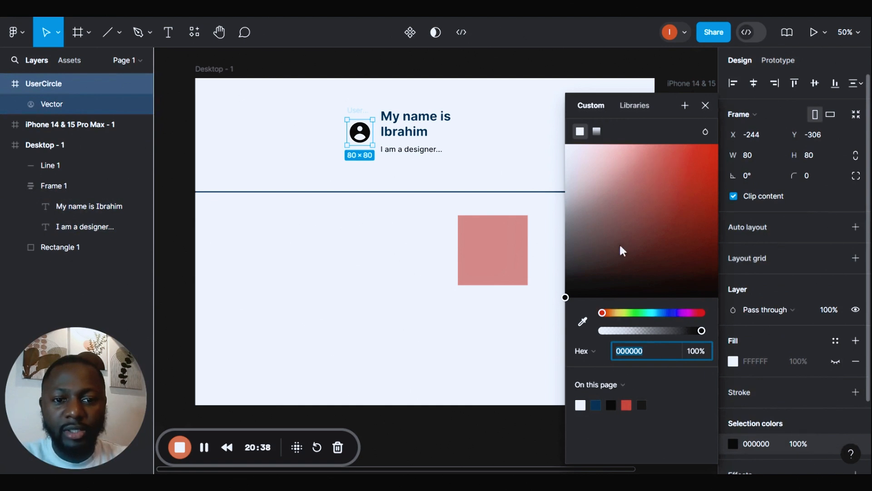
{"action": "left_click", "coordinate": [600, 402]}
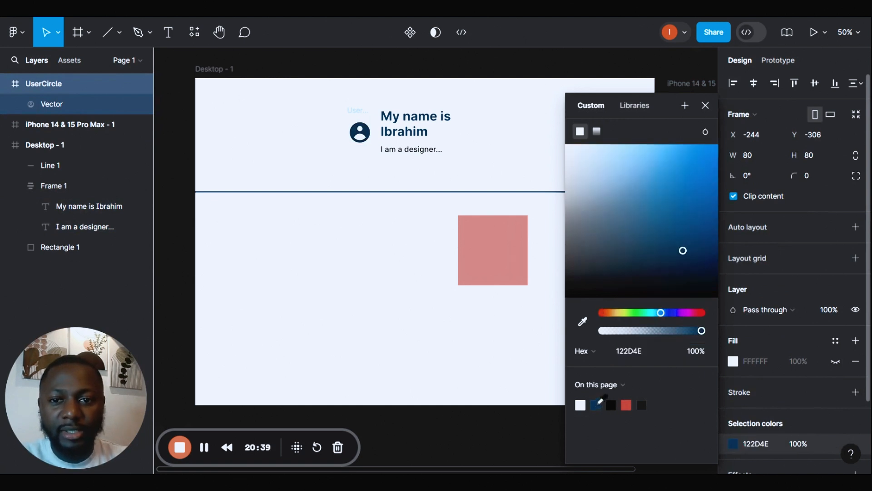
{"action": "left_click", "coordinate": [707, 106]}
Set the name text's font size to 24 and clear the selection
{"action": "left_click", "coordinate": [408, 123]}
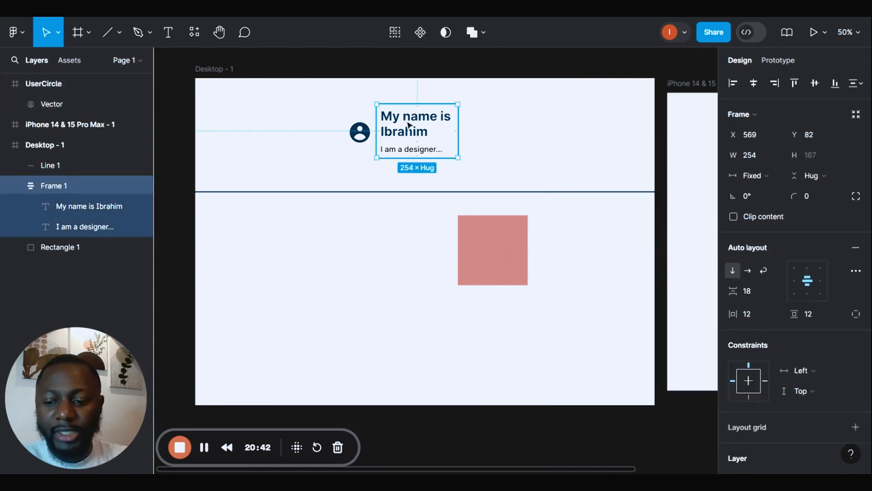
{"action": "left_click", "coordinate": [408, 125]}
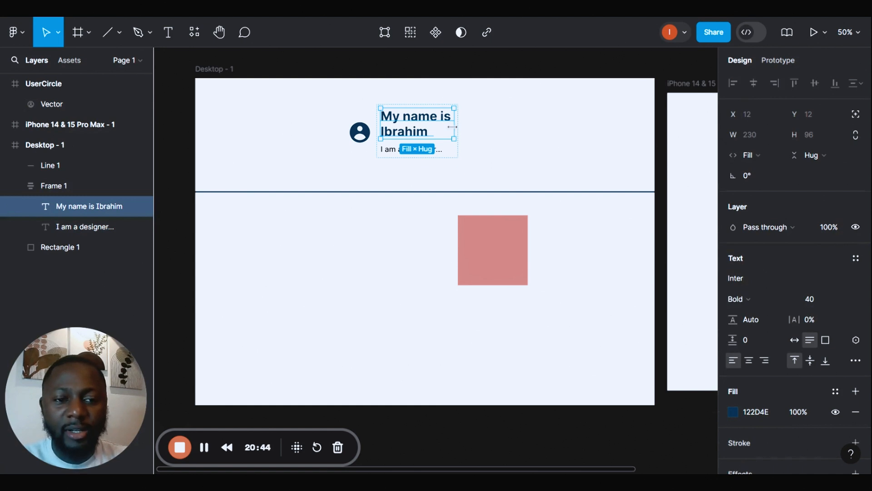
{"action": "left_click", "coordinate": [844, 298]}
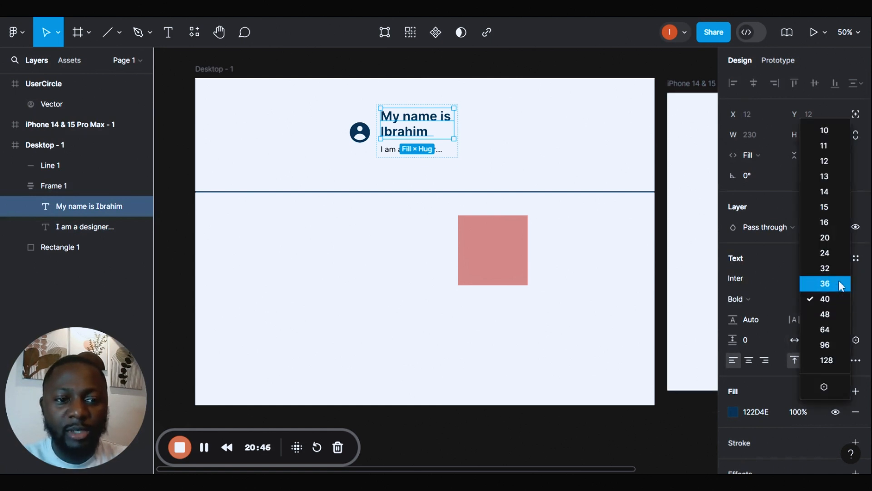
{"action": "left_click", "coordinate": [827, 253]}
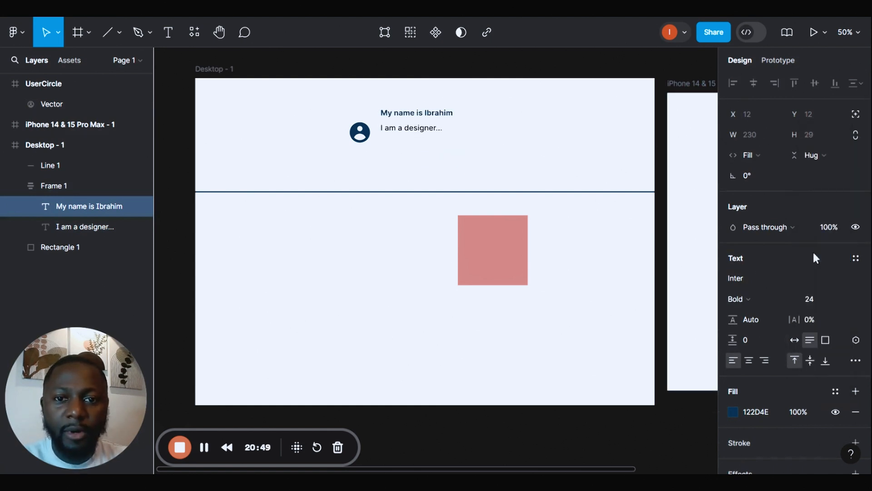
{"action": "left_click", "coordinate": [392, 132]}
{"action": "left_click", "coordinate": [391, 100]}
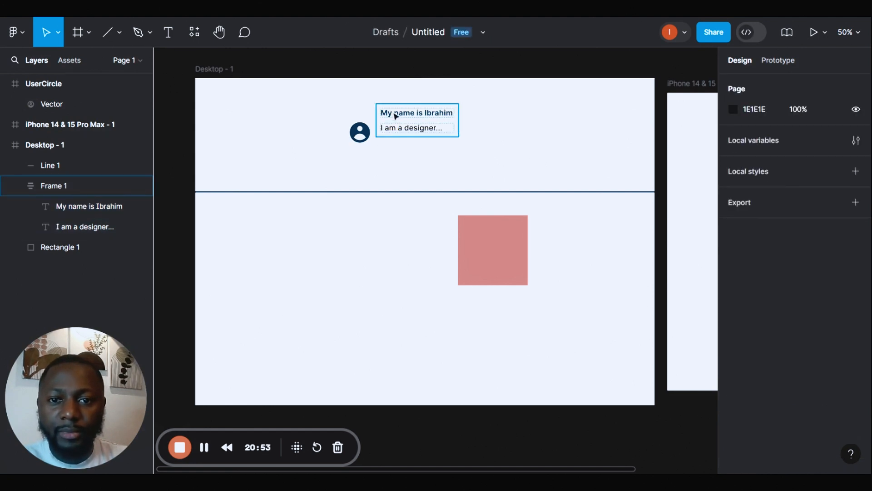
Move the text frame down so it is vertically centered beside the user-circle icon, and select both together
{"action": "left_click_drag", "start_coordinate": [395, 117], "coordinate": [398, 132]}
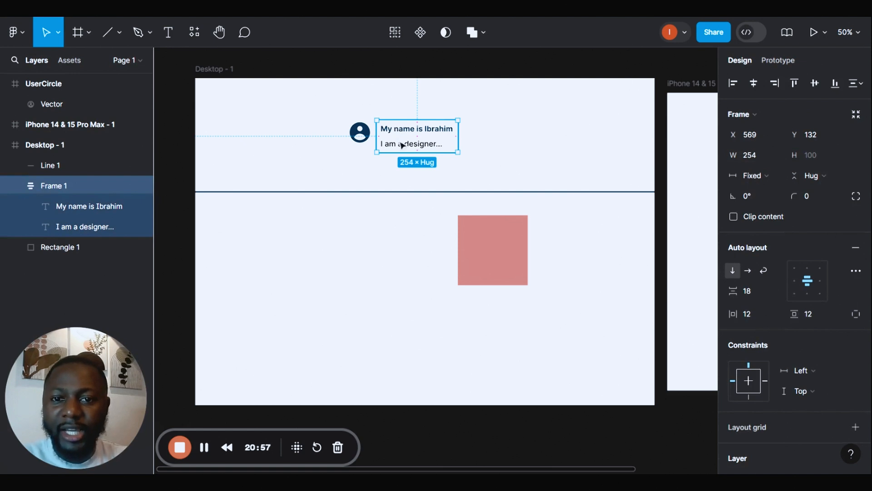
{"action": "left_click_drag", "start_coordinate": [407, 140], "coordinate": [404, 141]}
{"action": "left_click_drag", "start_coordinate": [485, 155], "coordinate": [340, 108]}
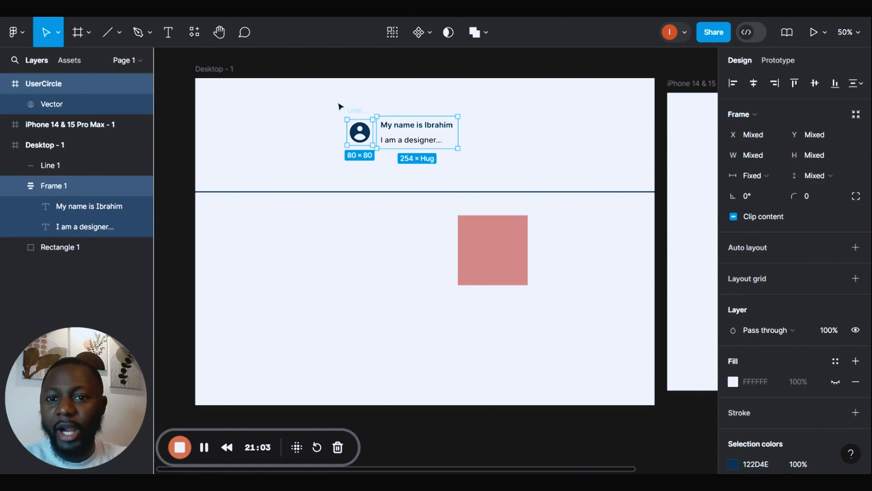
Select the user-circle icon together with the text frame and try to combine them with auto layout
{"action": "left_click", "coordinate": [336, 103]}
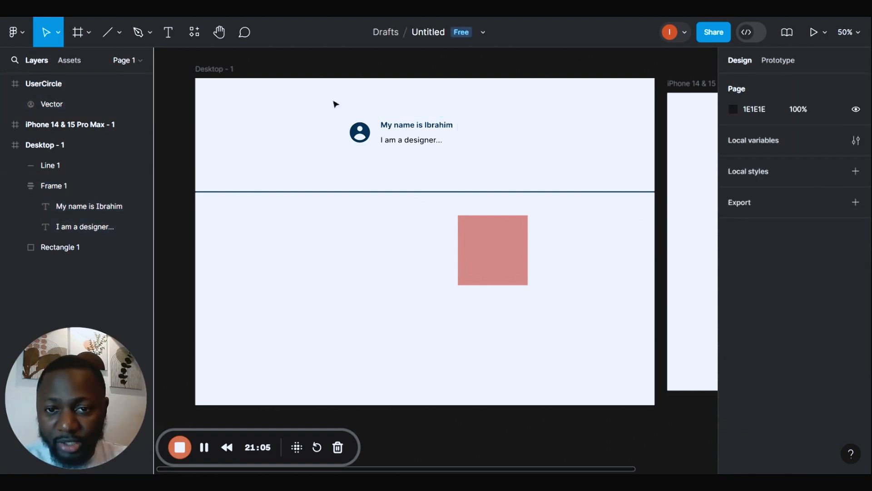
{"action": "left_click", "coordinate": [404, 133]}
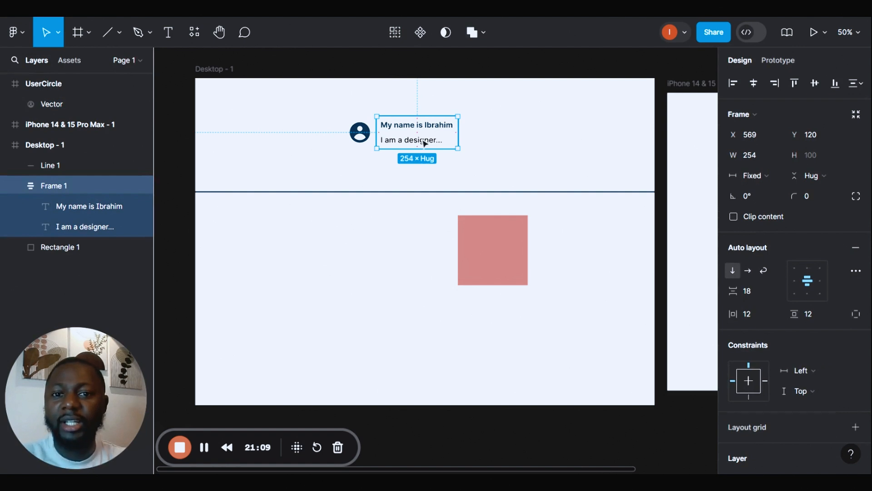
{"action": "left_click", "coordinate": [341, 127]}
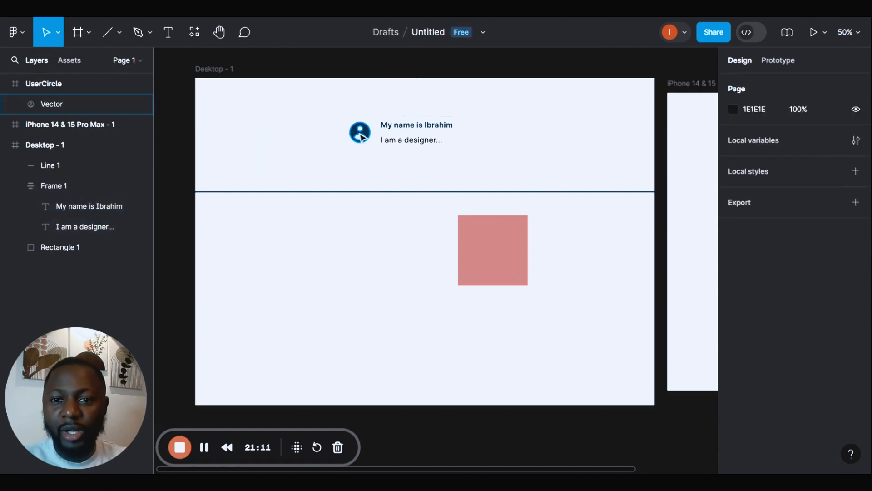
{"action": "left_click", "coordinate": [362, 136]}
{"action": "left_click", "coordinate": [64, 88]}
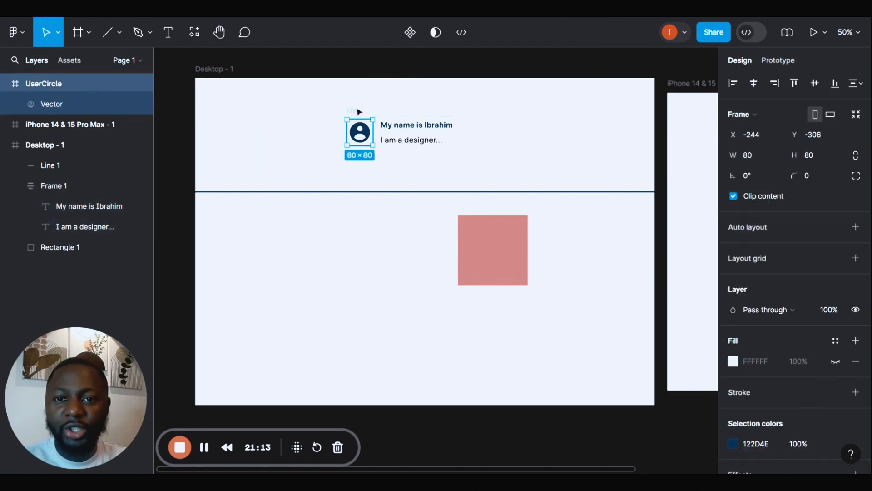
{"action": "left_click", "coordinate": [410, 126], "text": "shift"}
{"action": "key", "text": "shift+a"}
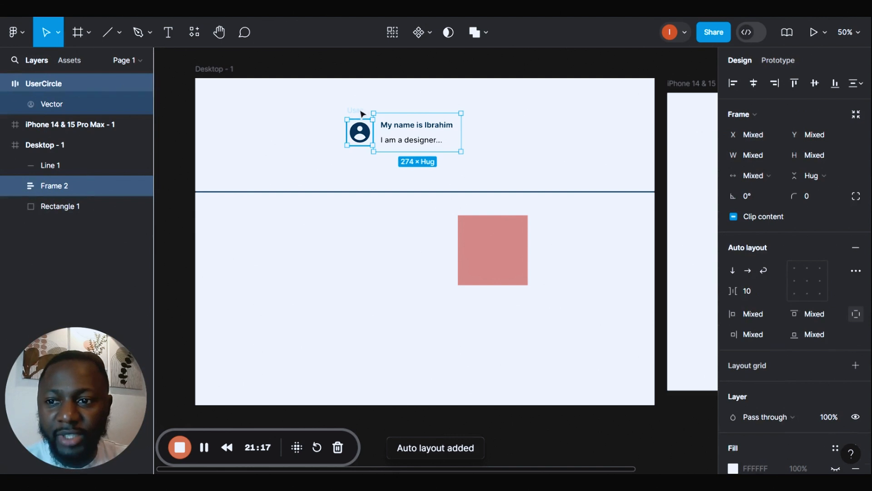
Move the UserCircle layer inside the Desktop - 1 frame, above Line 1 in the layer order
{"action": "left_click", "coordinate": [335, 103]}
{"action": "left_click", "coordinate": [358, 132]}
{"action": "double_click", "coordinate": [358, 132]}
{"action": "right_click", "coordinate": [345, 134]}
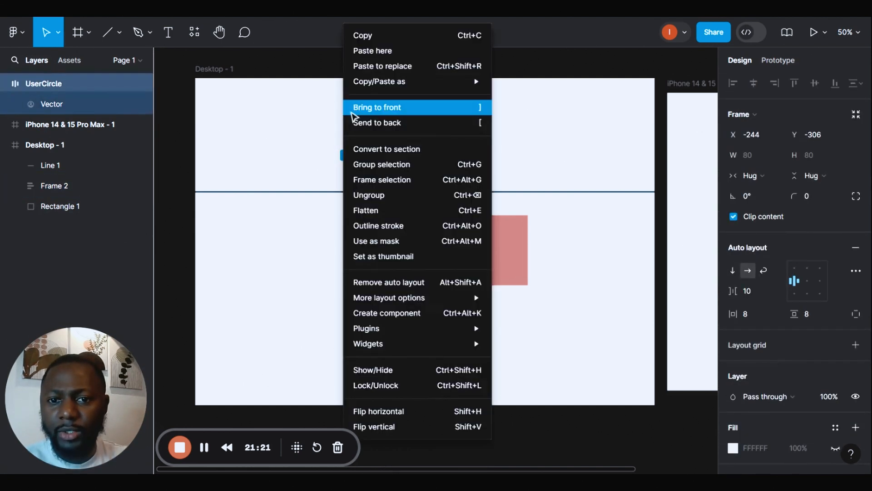
{"action": "left_click", "coordinate": [281, 114]}
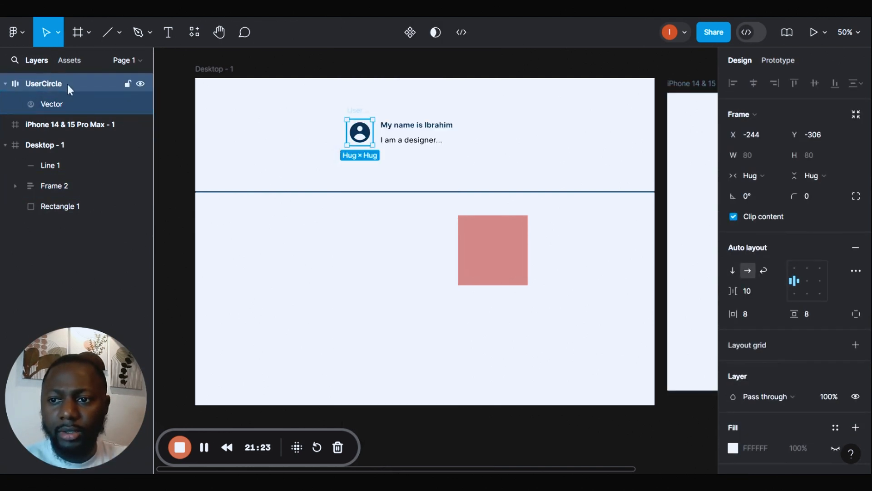
{"action": "left_click_drag", "start_coordinate": [69, 84], "coordinate": [79, 157]}
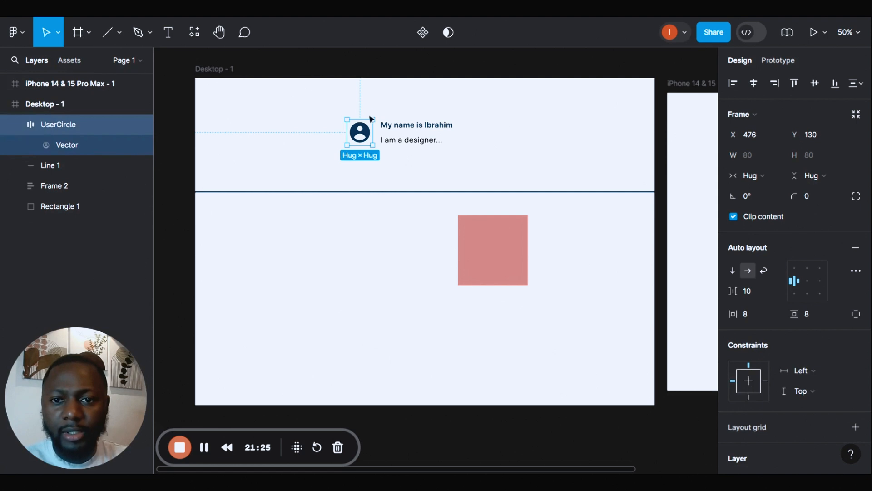
Combine the user-circle icon and text frame in a horizontal auto layout with a gap of 8, aligned left and vertically centered
{"action": "left_click", "coordinate": [401, 133], "text": "shift"}
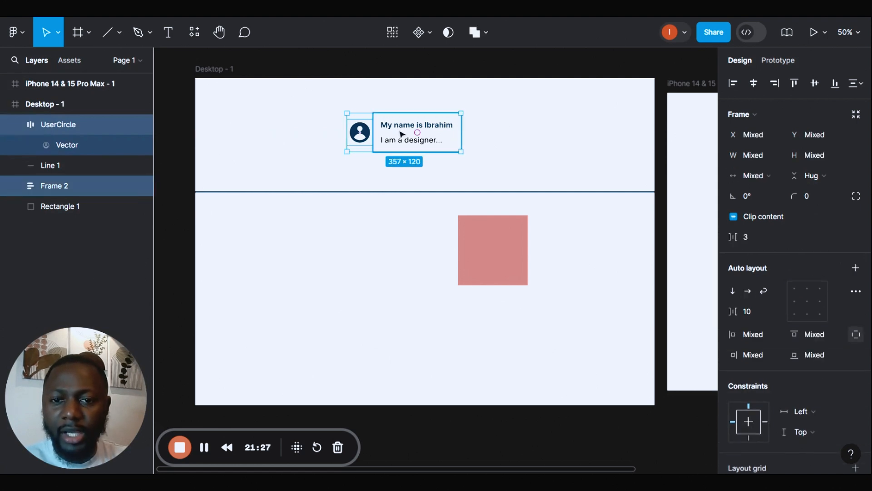
{"action": "key", "text": "shift+a"}
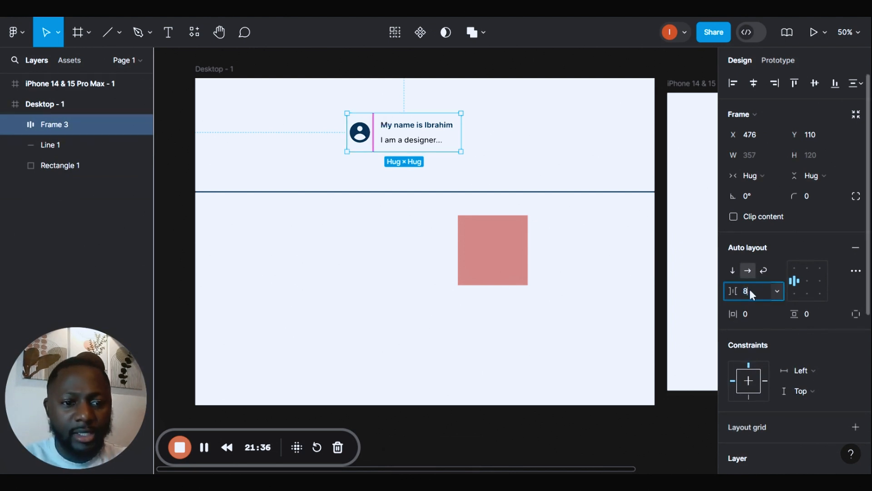
{"action": "key", "text": "Return"}
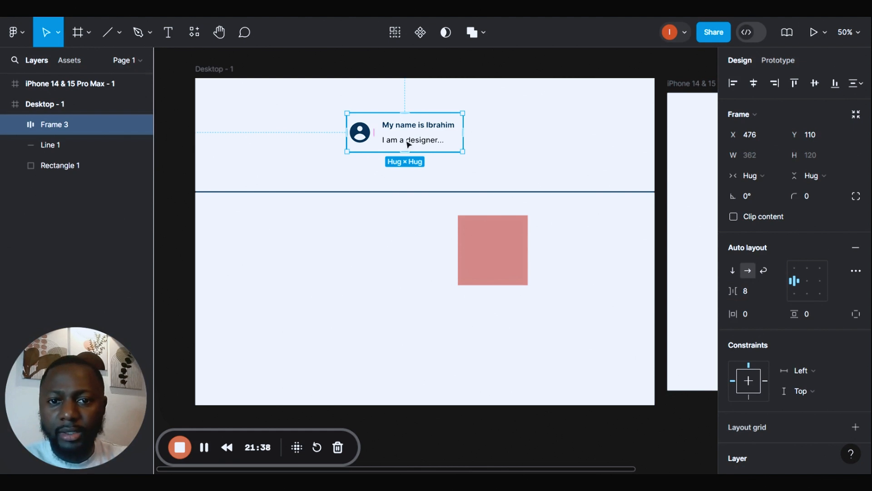
{"action": "left_click", "coordinate": [791, 269]}
{"action": "left_click", "coordinate": [794, 281]}
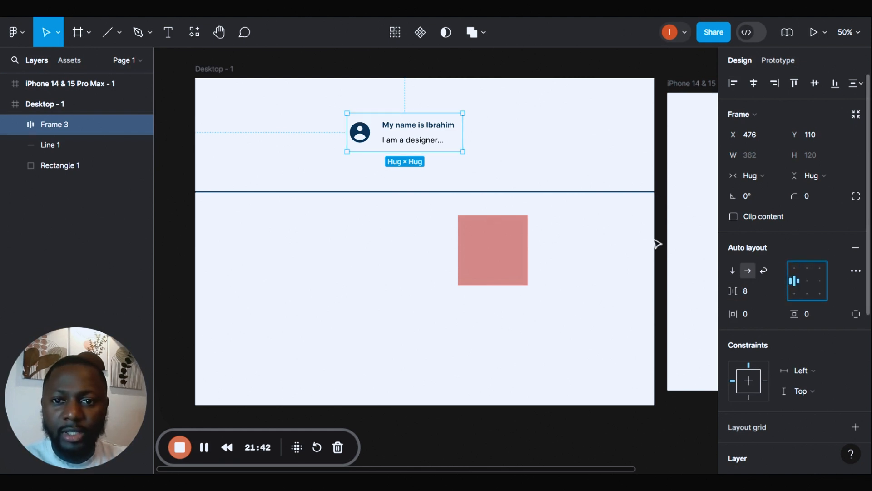
Delete the line, the icon-and-text frame and the red square from Desktop - 1, plus the iPhone 14 & 15 Pro Max frame
{"action": "left_click", "coordinate": [543, 174]}
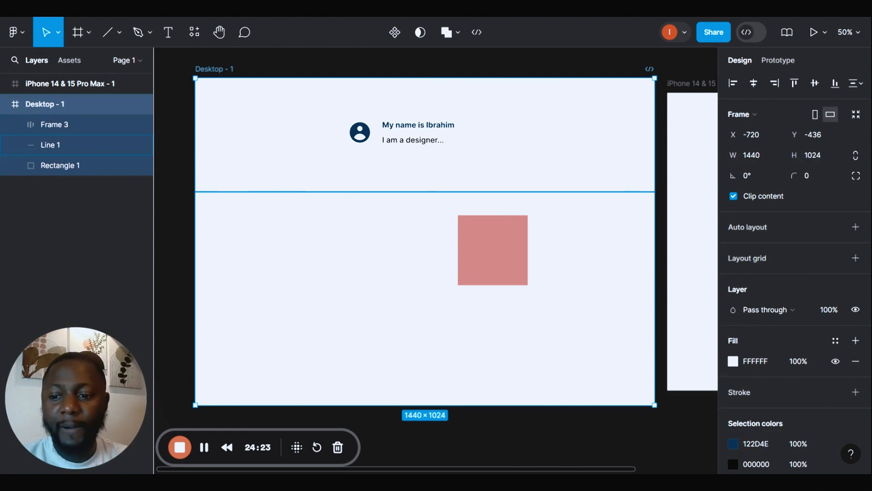
{"action": "left_click", "coordinate": [289, 193]}
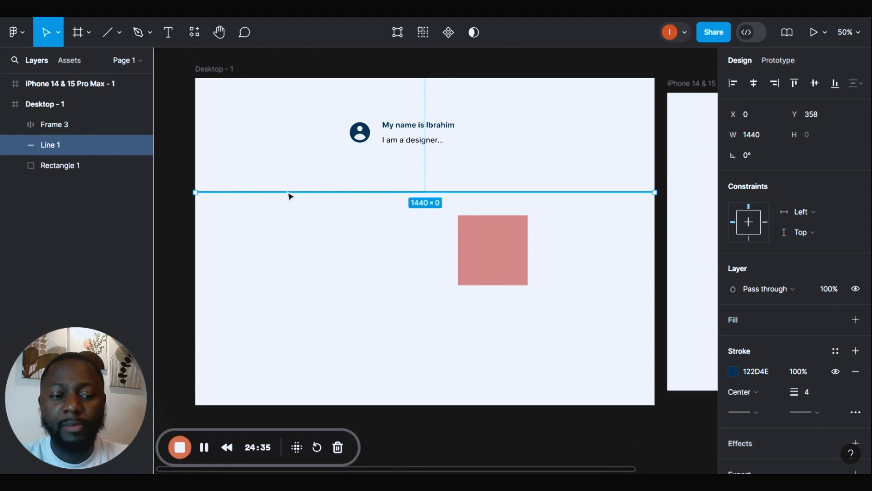
{"action": "key", "text": "Delete"}
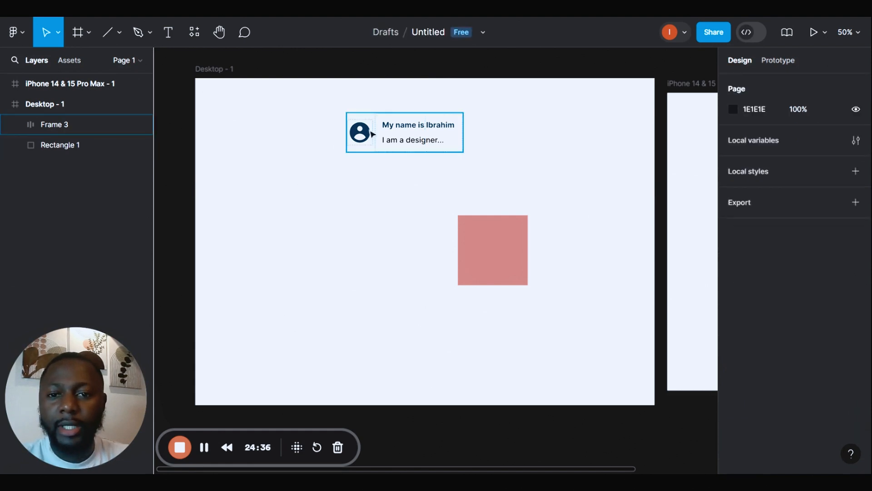
{"action": "left_click", "coordinate": [373, 133]}
{"action": "key", "text": "Delete"}
{"action": "left_click", "coordinate": [497, 253]}
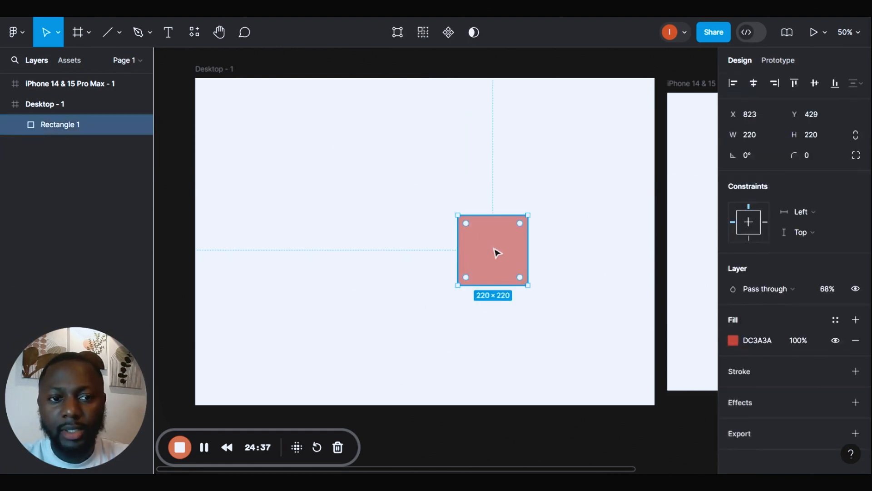
{"action": "key", "text": "Delete"}
{"action": "left_click", "coordinate": [691, 84]}
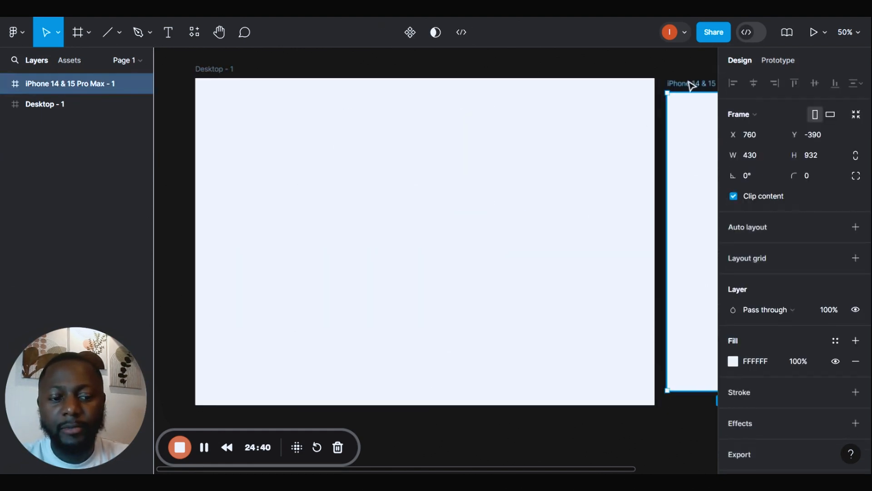
{"action": "key", "text": "Delete"}
Move the empty Desktop - 1 frame slightly right to about X -676, Y -434 and clear the selection
{"action": "left_click", "coordinate": [225, 70]}
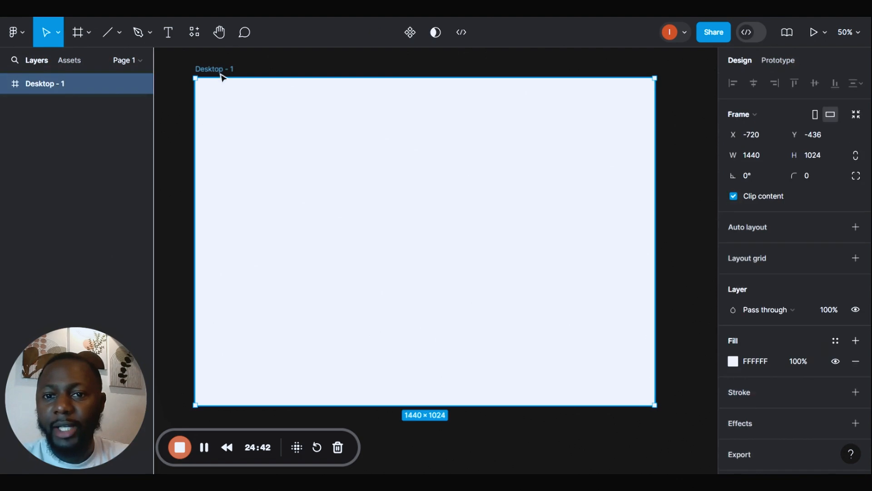
{"action": "left_click", "coordinate": [294, 68]}
{"action": "left_click", "coordinate": [227, 70]}
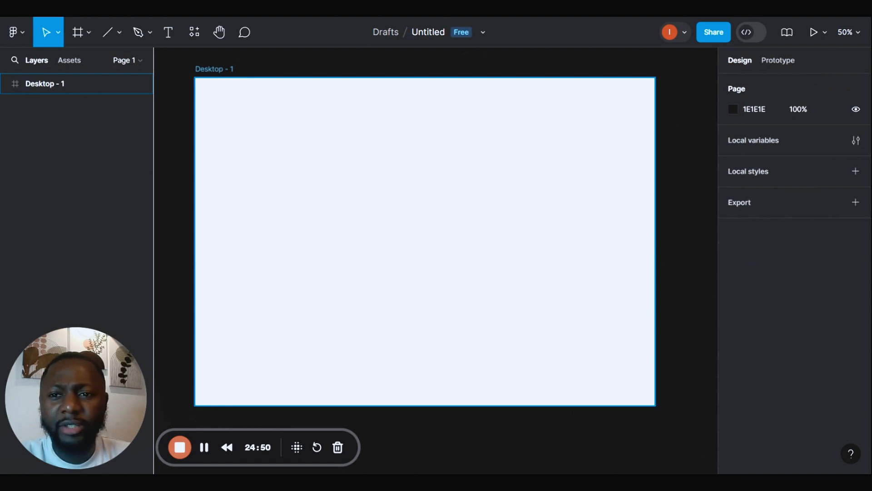
{"action": "left_click", "coordinate": [285, 70]}
{"action": "left_click_drag", "start_coordinate": [237, 69], "coordinate": [253, 69]}
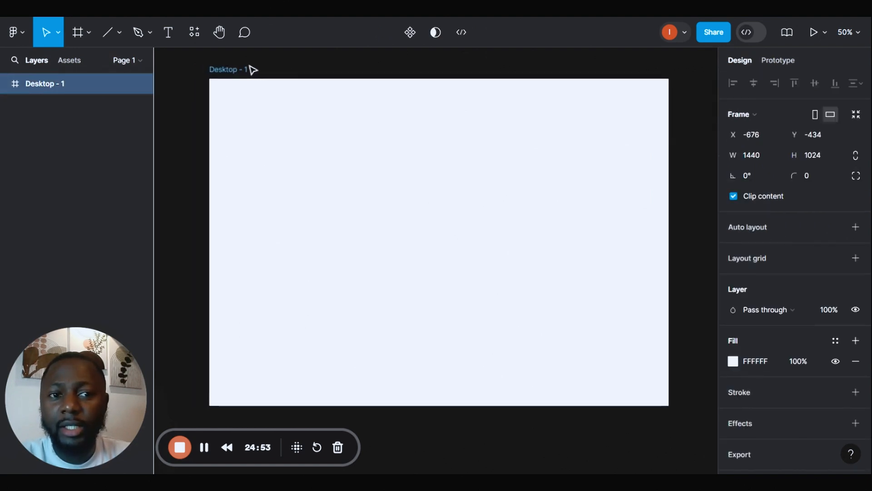
{"action": "left_click", "coordinate": [343, 68]}
Place a new text layer in the upper-left area of the Desktop - 1 frame at about X 116, Y 276
{"action": "left_click", "coordinate": [174, 40]}
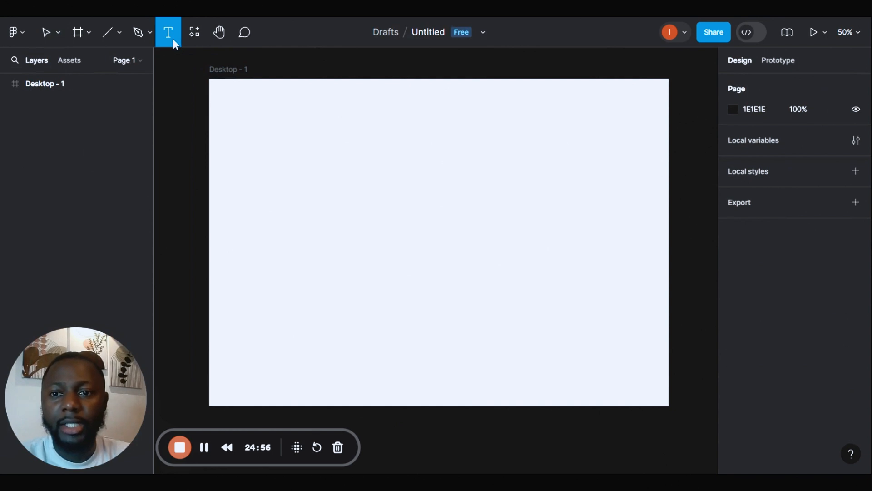
{"action": "left_click", "coordinate": [247, 168]}
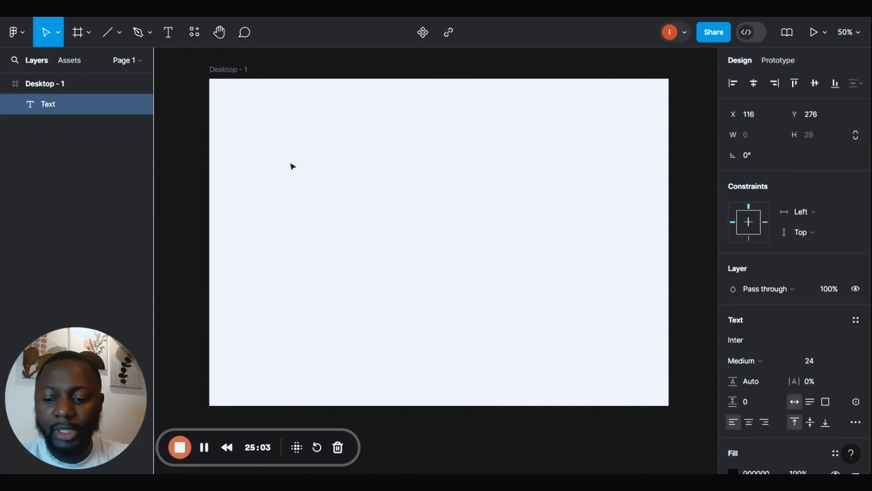
{"action": "type", "text": "Strt"}
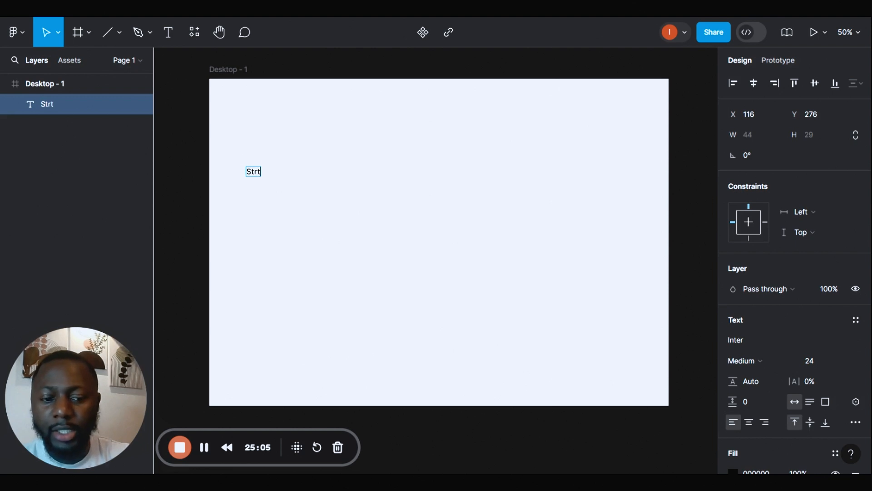
{"action": "key", "text": "BackSpace"}
{"action": "key", "text": "BackSpace"}
{"action": "key", "text": "BackSpace"}
{"action": "key", "text": "BackSpace"}
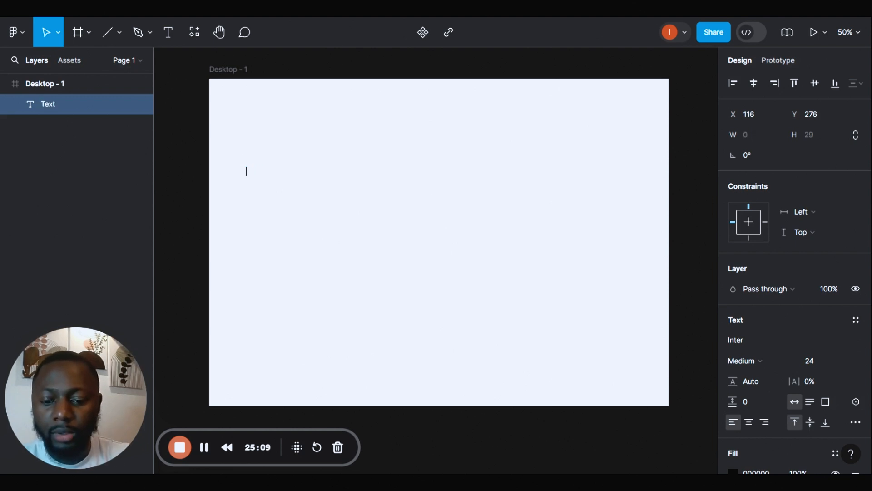
Enter "Your one way to becoming a UI/UX Designer" in the empty text layer and finish editing it
{"action": "type", "text": "Your o"}
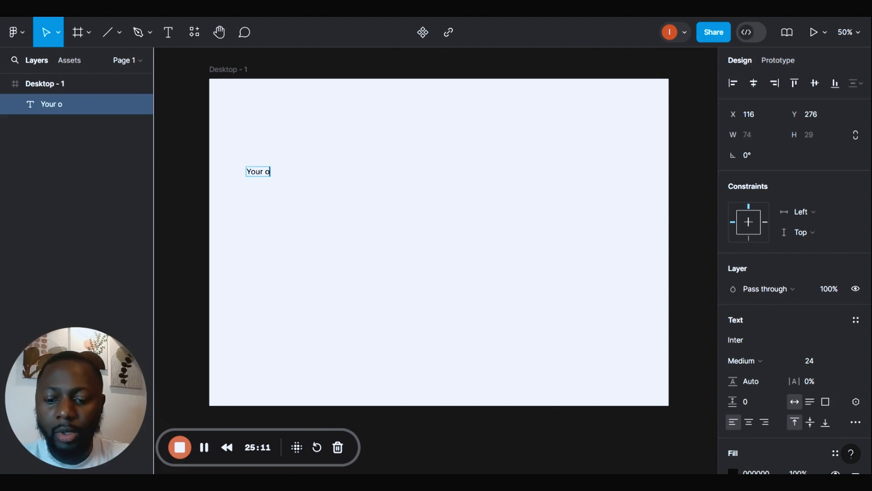
{"action": "type", "text": "ne way to b"}
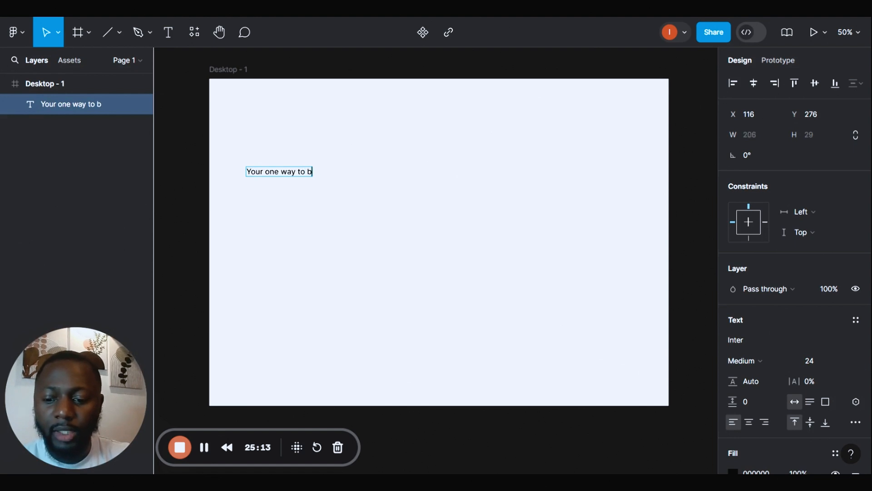
{"action": "type", "text": "ecoming a"}
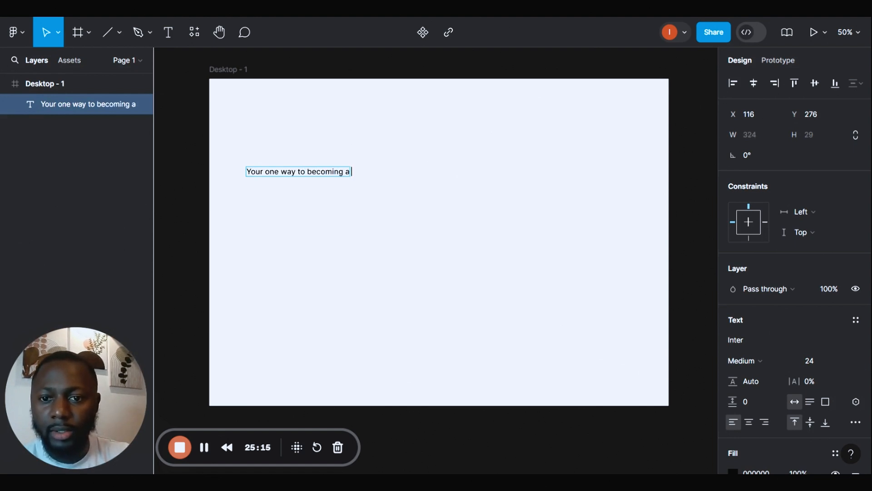
{"action": "type", "text": " UI/"}
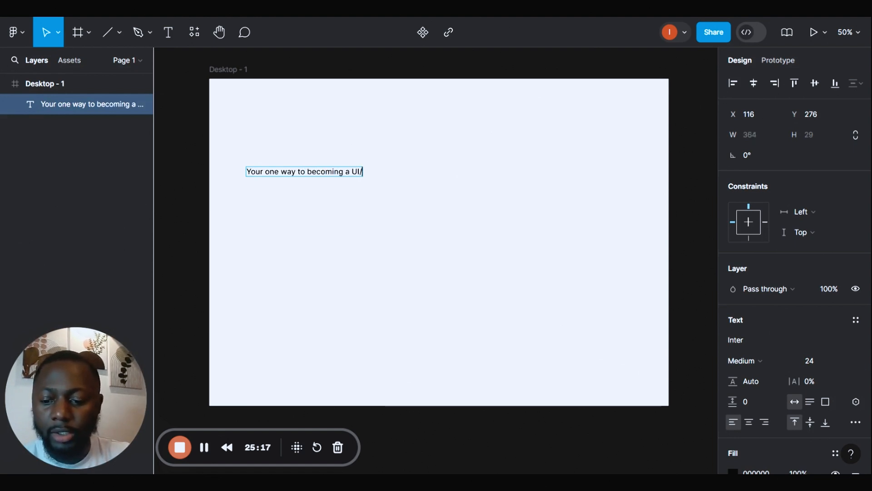
{"action": "type", "text": "UX DEsigne"}
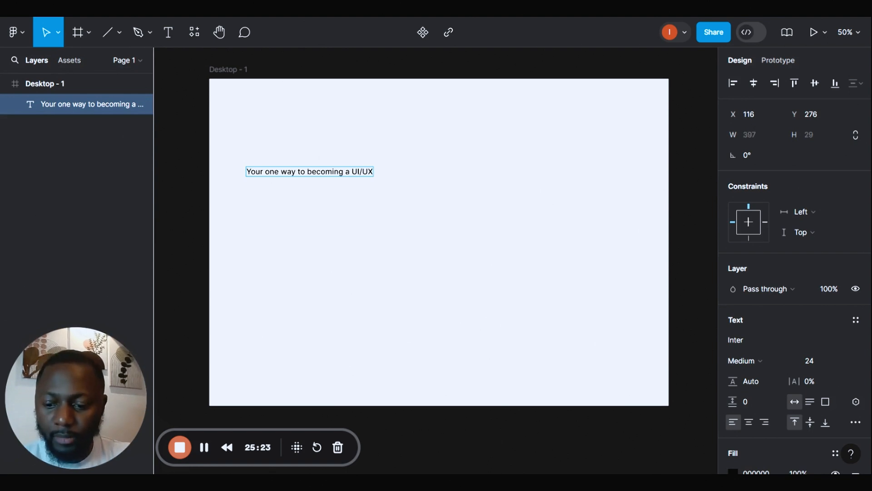
{"action": "type", "text": "Designer"}
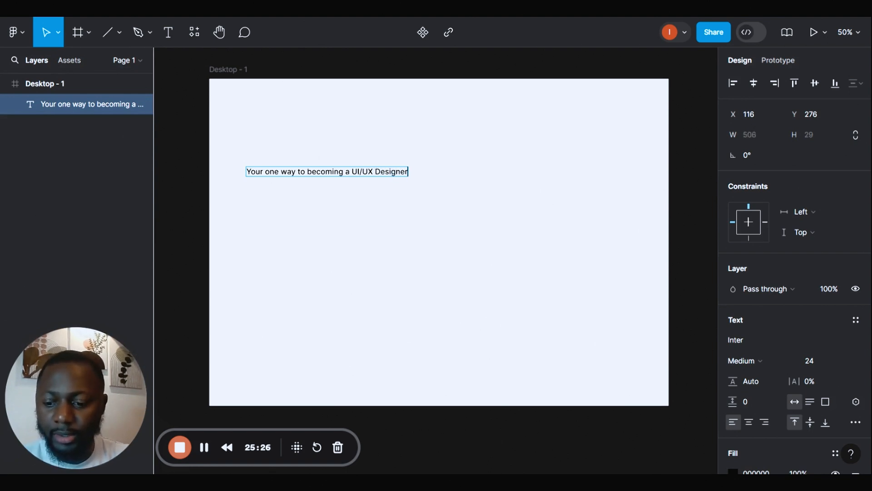
{"action": "key", "text": "ctrl+a"}
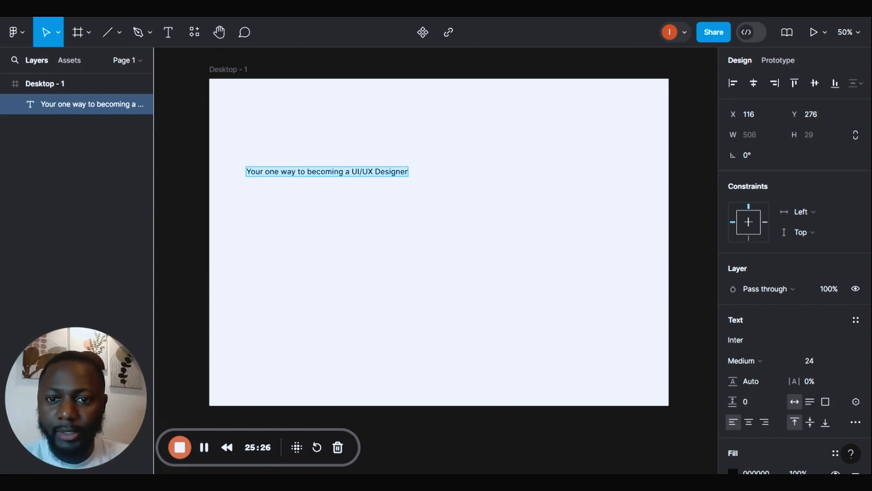
{"action": "key", "text": "Escape"}
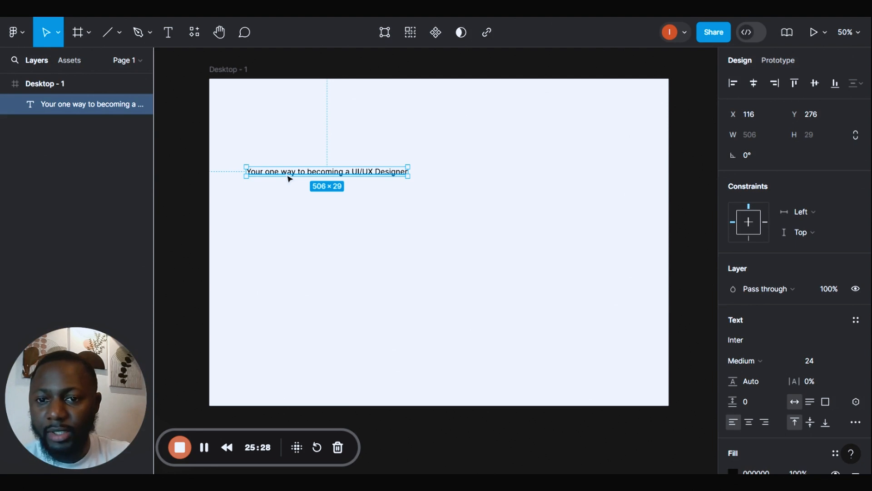
Duplicate the headline text just below itself at Y 322 and replace the copy's text with "Start your design journey here"
{"action": "left_click_drag", "start_coordinate": [288, 177], "coordinate": [296, 193]}
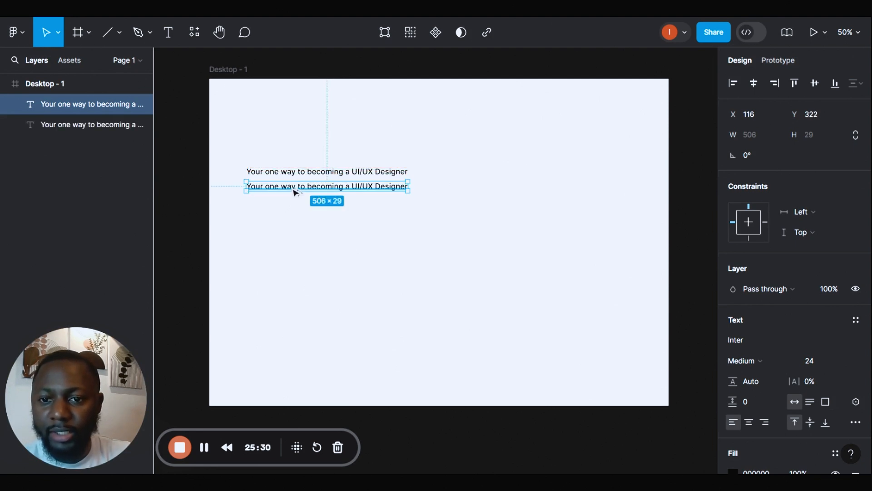
{"action": "double_click", "coordinate": [295, 188]}
{"action": "type", "text": "Sta"}
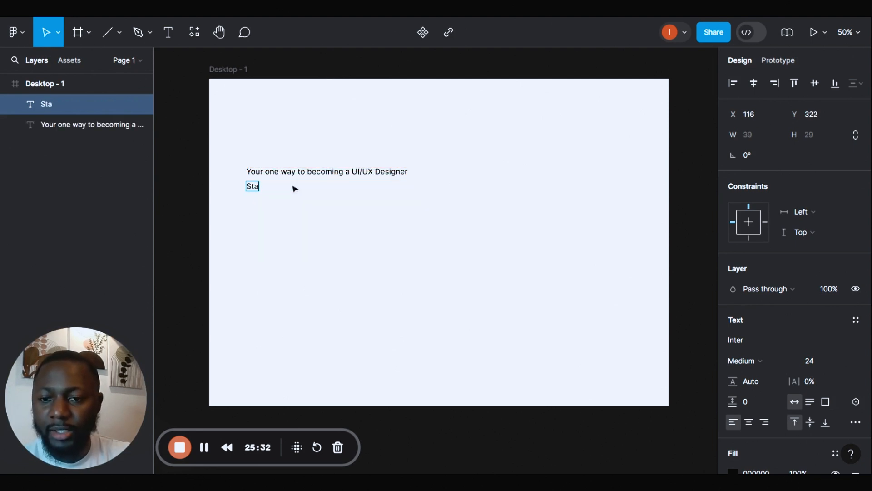
{"action": "type", "text": "rt your desig"}
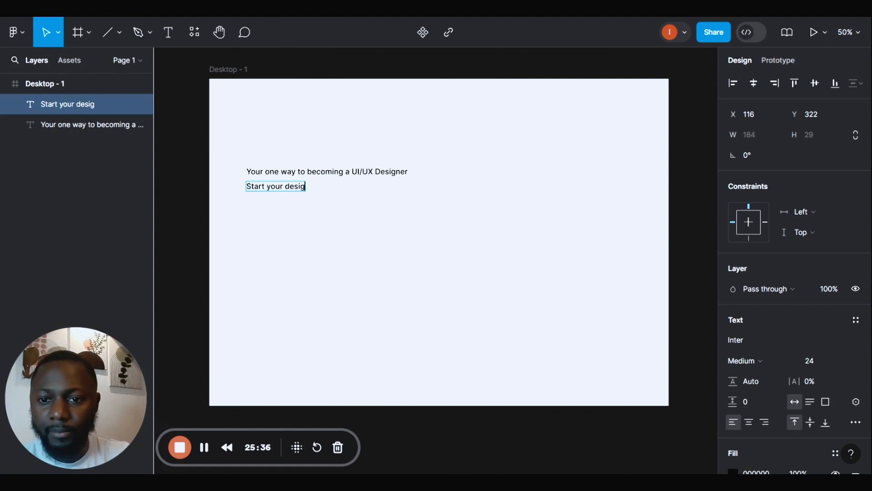
{"action": "type", "text": "n journey here"}
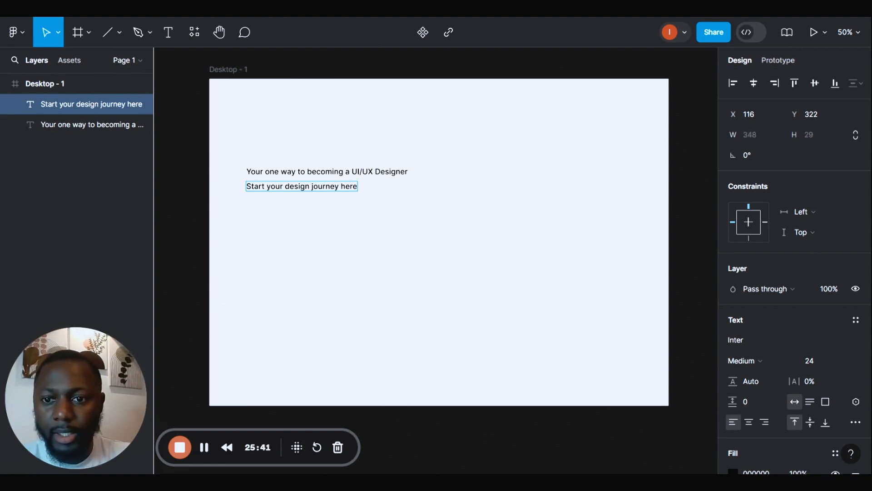
{"action": "key", "text": "Escape"}
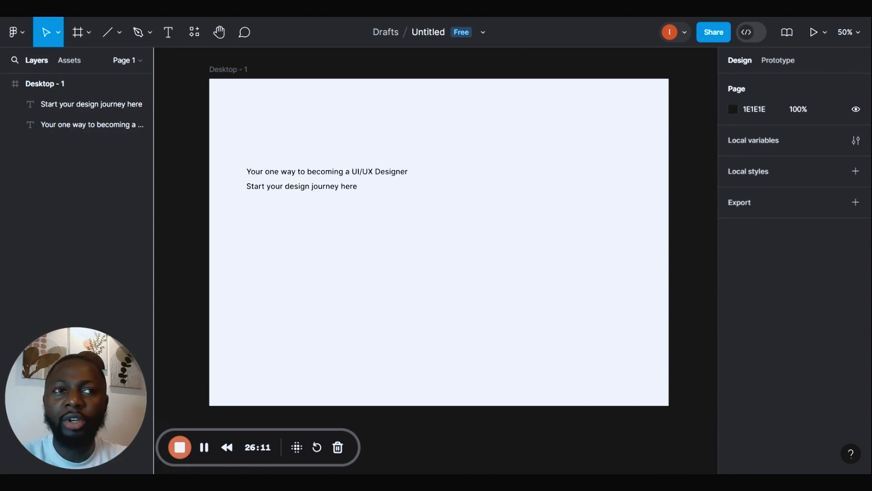
Set the headline "Your one way to becoming a UI/UX Designer" to Bold weight and font size 40
{"action": "left_click", "coordinate": [355, 176]}
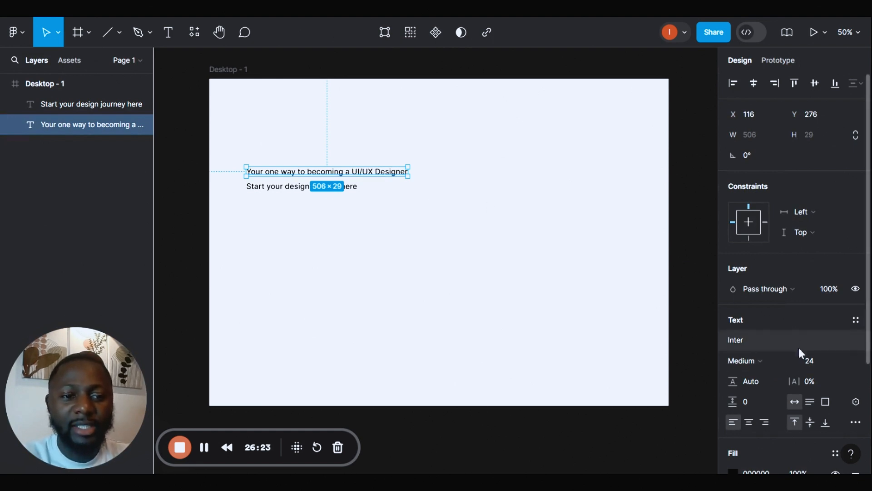
{"action": "left_click", "coordinate": [791, 359]}
{"action": "left_click", "coordinate": [781, 224]}
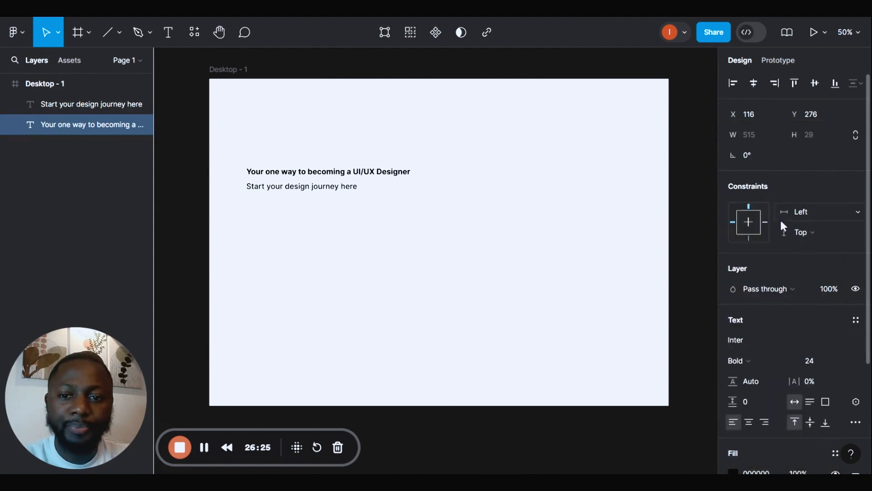
{"action": "left_click", "coordinate": [841, 360]}
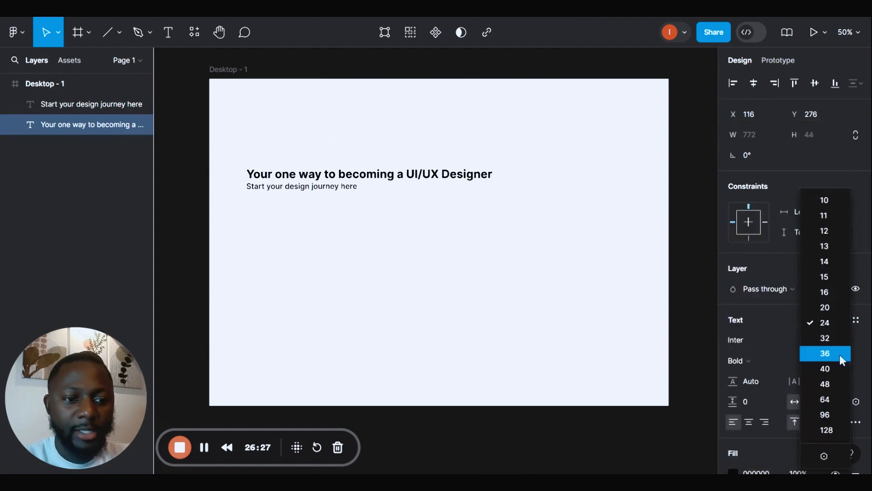
{"action": "left_click", "coordinate": [833, 368]}
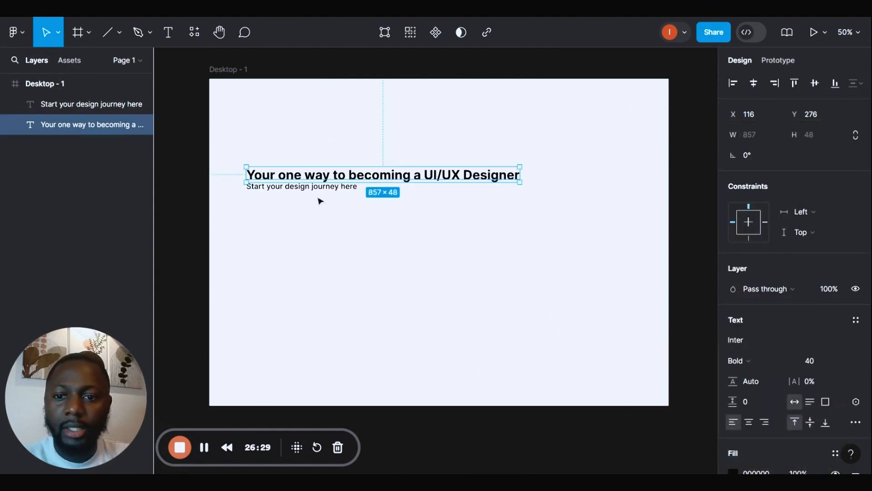
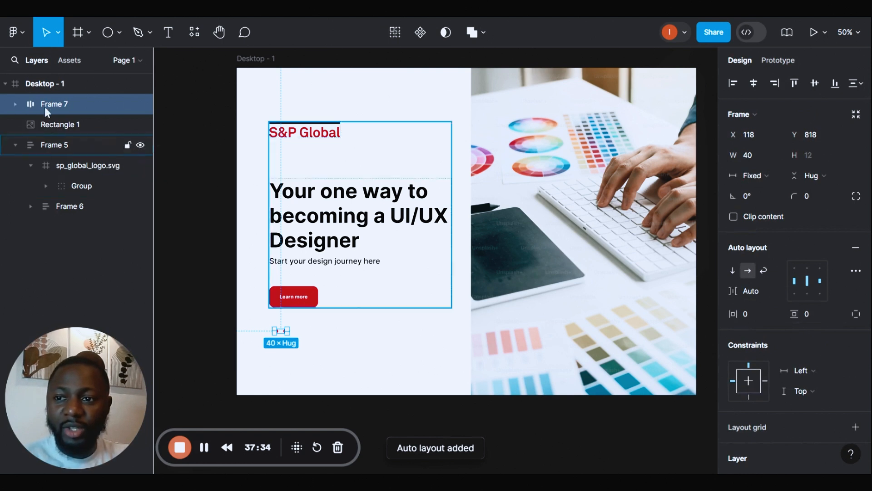
Duplicate the second dot, Ellipse 2, inside Frame 7 repeatedly until the row holds ten dots
{"action": "left_click", "coordinate": [11, 104]}
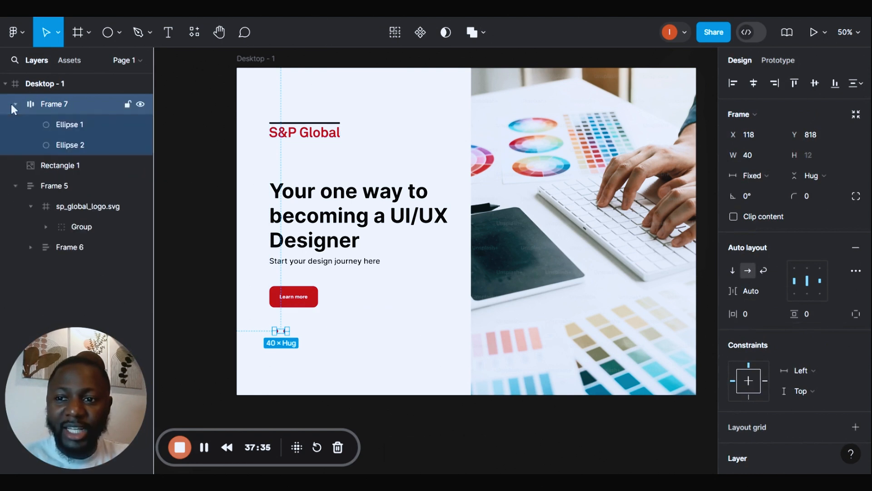
{"action": "left_click", "coordinate": [80, 144]}
{"action": "left_click", "coordinate": [84, 122]}
{"action": "left_click", "coordinate": [90, 144]}
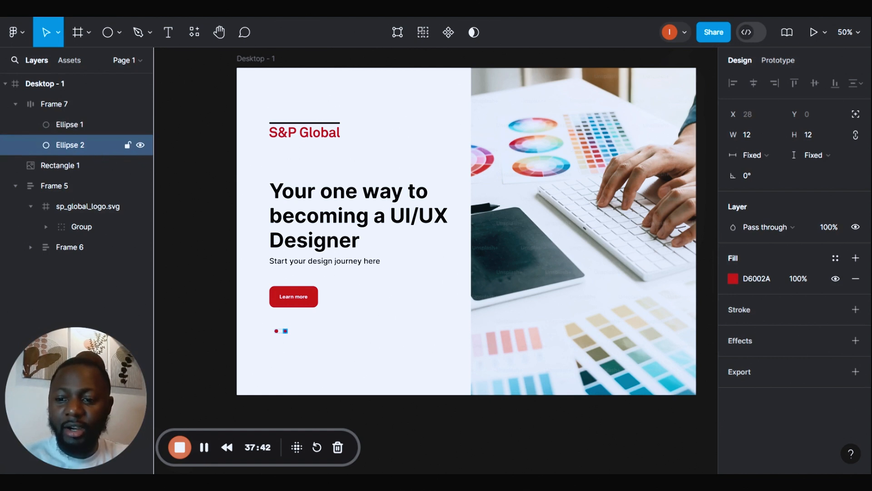
{"action": "key", "text": "ctrl+d"}
{"action": "key", "text": "ctrl+d"}
{"action": "key", "text": "ctrl+d"}
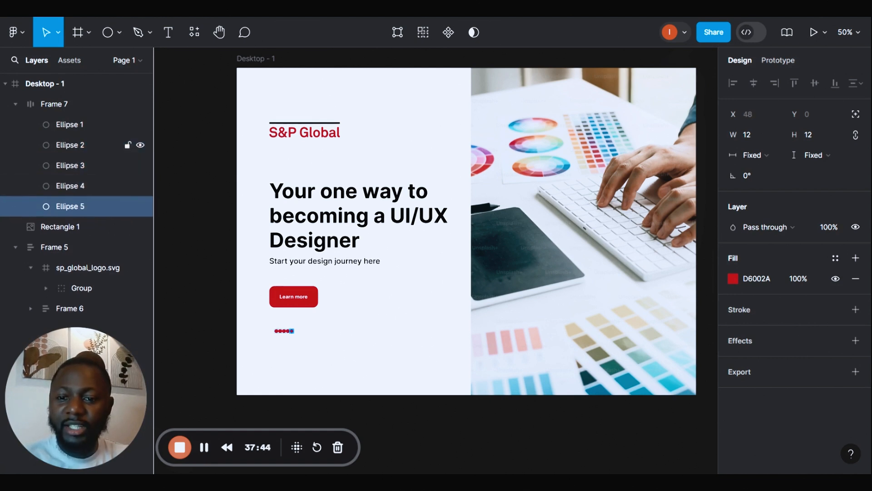
{"action": "key", "text": "ctrl+d"}
{"action": "key", "text": "ctrl+d"}
{"action": "key", "text": "ctrl+d"}
{"action": "key", "text": "ctrl+d"}
{"action": "key", "text": "ctrl+d"}
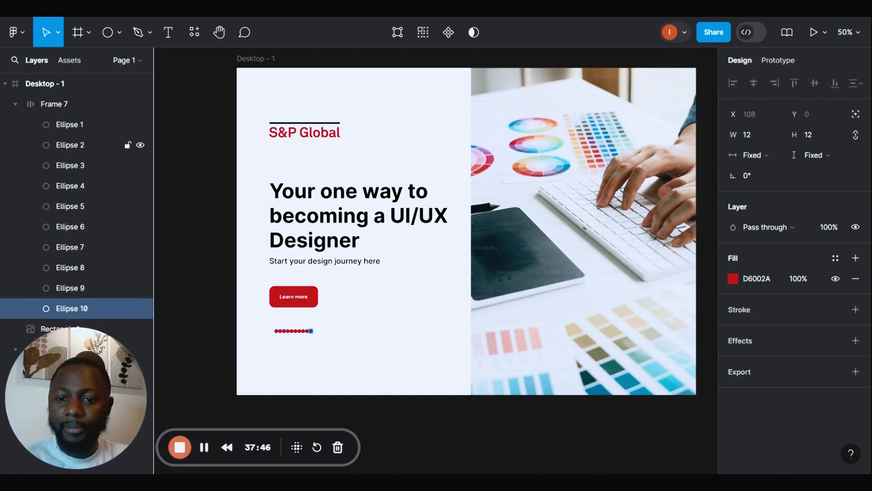
Undo the most recent dot duplications so that six dots remain in Frame 7
{"action": "key", "text": "ctrl+z"}
{"action": "key", "text": "ctrl+z"}
{"action": "key", "text": "ctrl+z"}
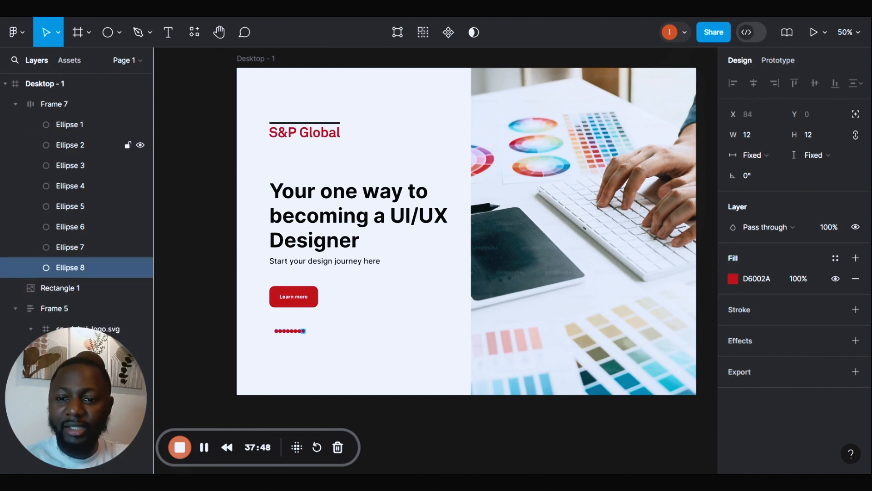
{"action": "key", "text": "ctrl+z"}
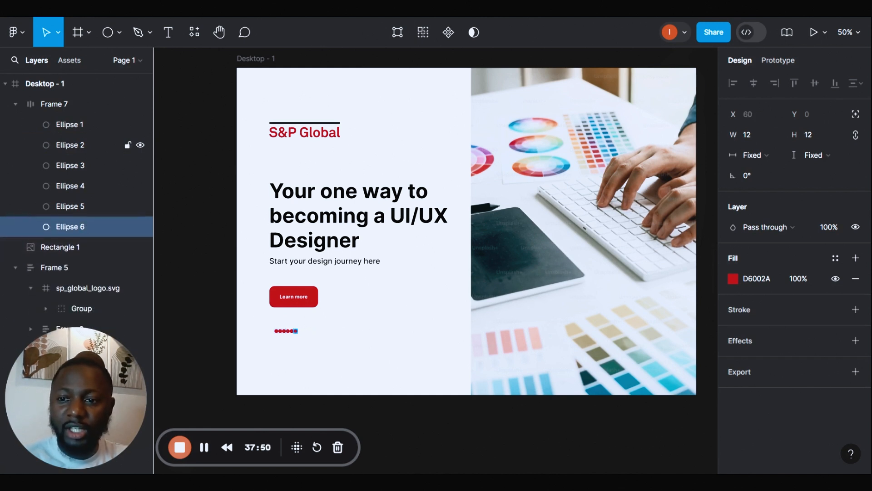
Centre the dots in Frame 7's auto layout with a fixed gap of 16, and make its width hug the contents
{"action": "left_click", "coordinate": [75, 105]}
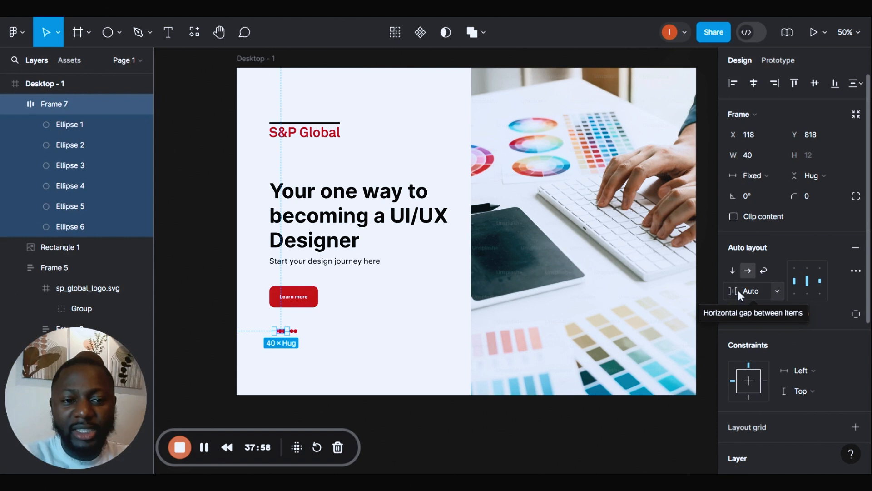
{"action": "left_click", "coordinate": [807, 279]}
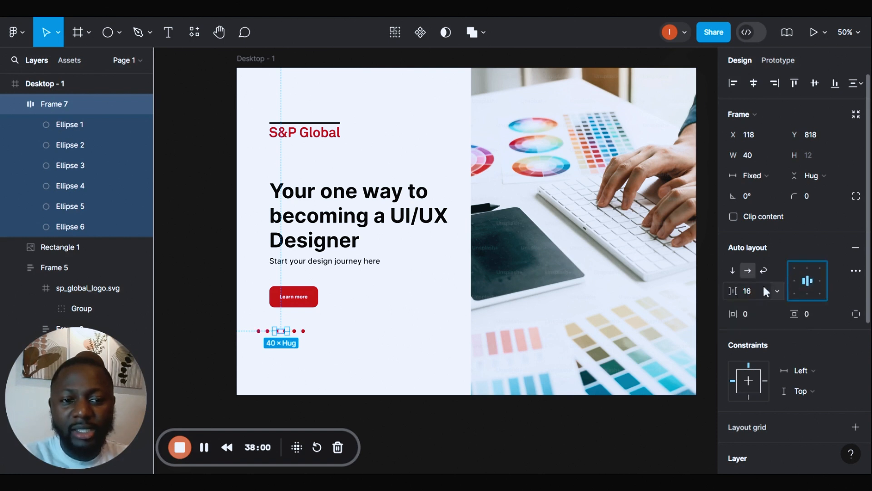
{"action": "left_click", "coordinate": [758, 176]}
{"action": "left_click", "coordinate": [777, 189]}
{"action": "left_click", "coordinate": [371, 365]}
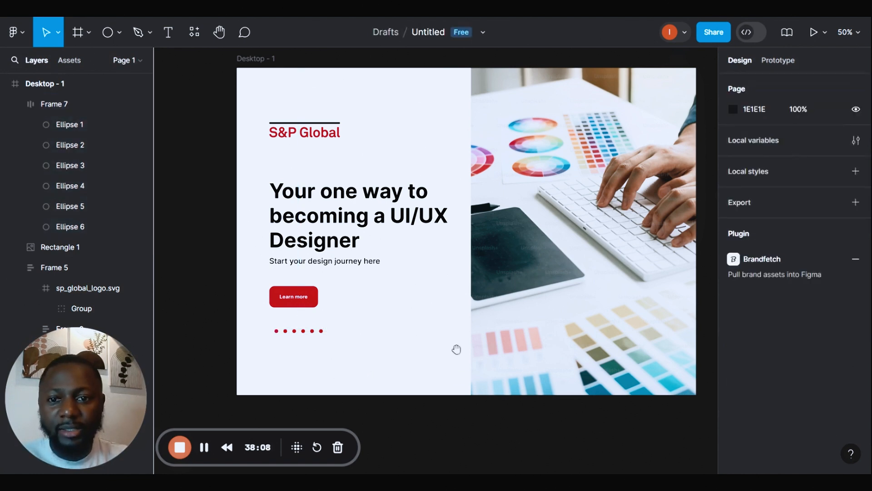
Move the row of six dots slightly down to Y 830 and clear the selection
{"action": "scroll", "coordinate": [456, 349], "scroll_direction": "down", "scroll_amount": 1}
{"action": "left_click", "coordinate": [302, 313]}
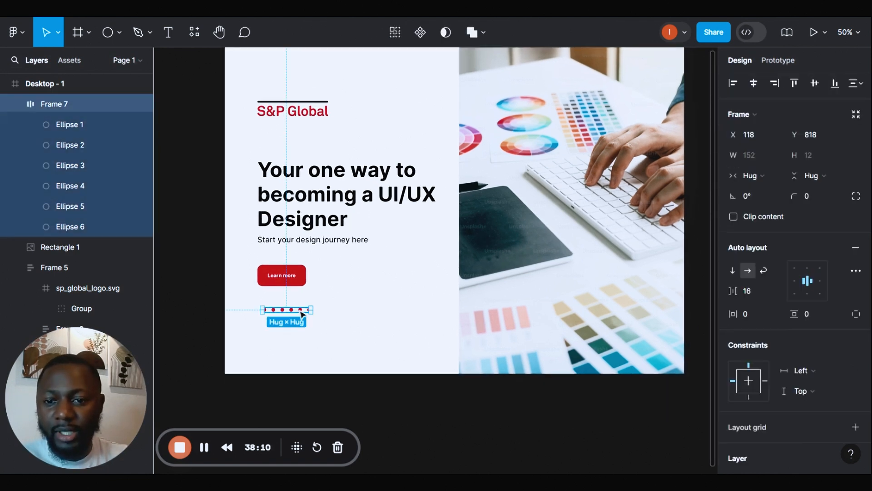
{"action": "left_click_drag", "start_coordinate": [303, 312], "coordinate": [302, 317]}
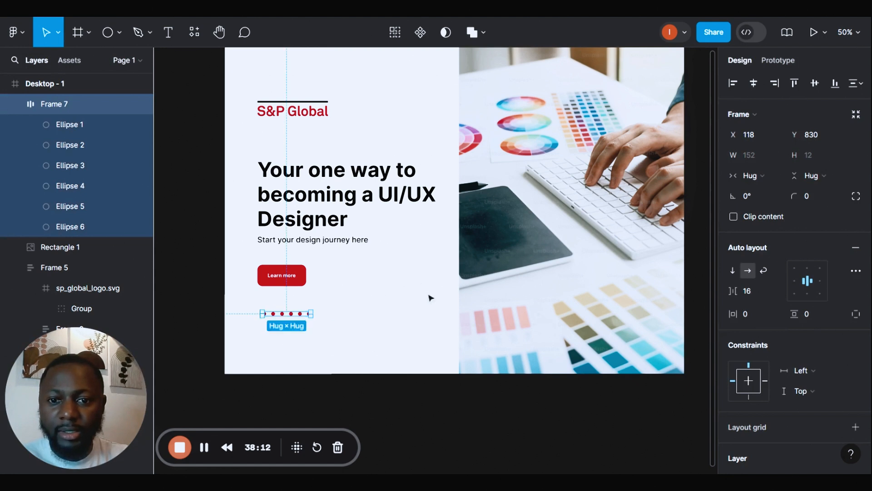
{"action": "scroll", "coordinate": [427, 302], "scroll_direction": "up", "scroll_amount": 1}
{"action": "left_click", "coordinate": [403, 139]}
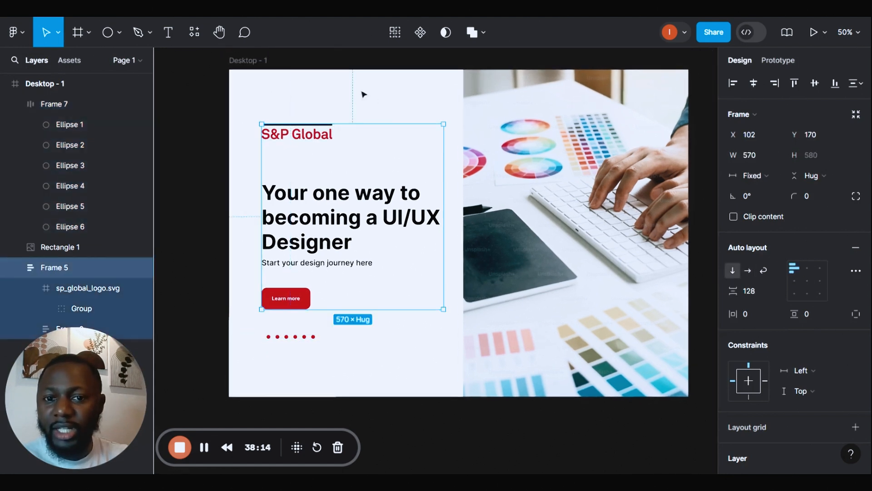
{"action": "left_click", "coordinate": [384, 103]}
{"action": "mouse_move", "coordinate": [393, 94]}
{"action": "left_mouse_down"}
{"action": "mouse_move", "coordinate": [415, 114]}
{"action": "mouse_move", "coordinate": [383, 102]}
{"action": "left_mouse_up"}
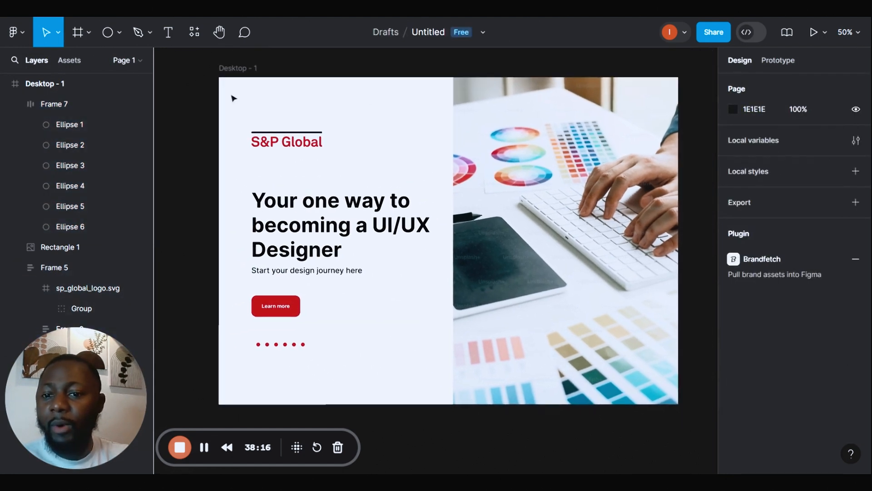
Change the Desktop - 1 frame's background fill to light grey F3F3F3 and clear the selection
{"action": "left_click", "coordinate": [228, 70]}
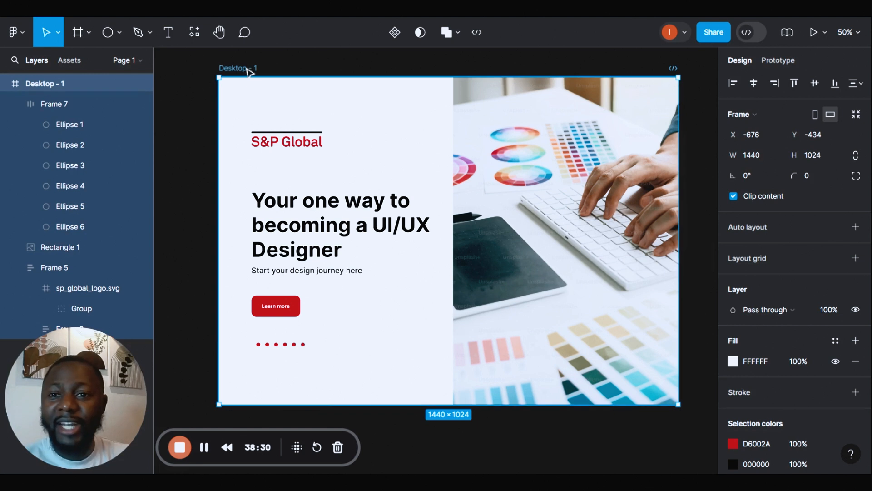
{"action": "left_click", "coordinate": [268, 75]}
{"action": "left_click", "coordinate": [245, 71]}
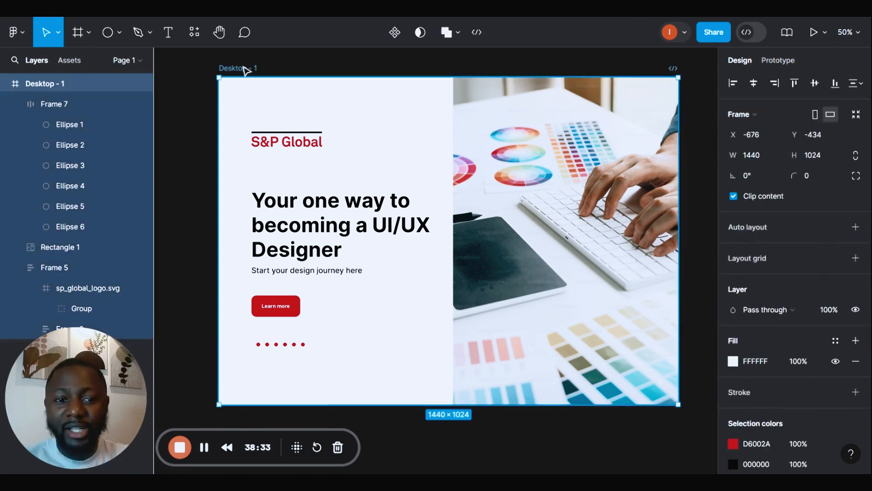
{"action": "left_click", "coordinate": [734, 362]}
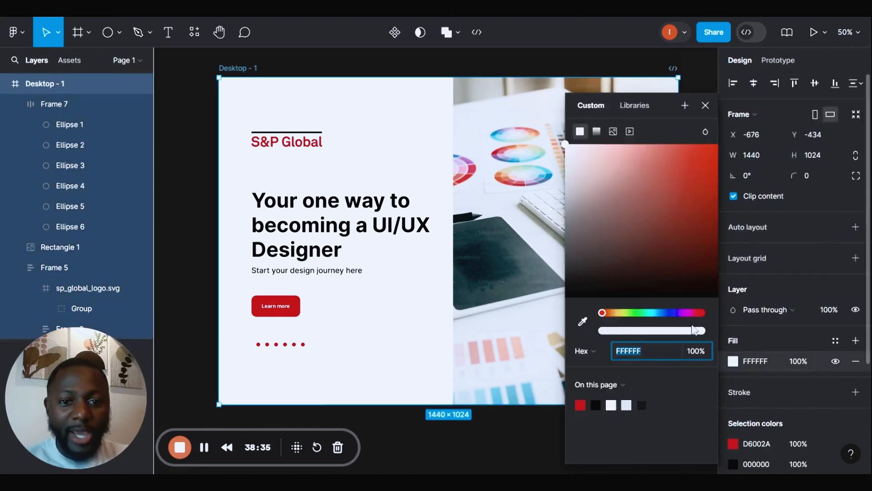
{"action": "mouse_move", "coordinate": [567, 147]}
{"action": "left_mouse_down"}
{"action": "mouse_move", "coordinate": [562, 175]}
{"action": "mouse_move", "coordinate": [565, 151]}
{"action": "left_mouse_up"}
{"action": "left_click", "coordinate": [705, 106]}
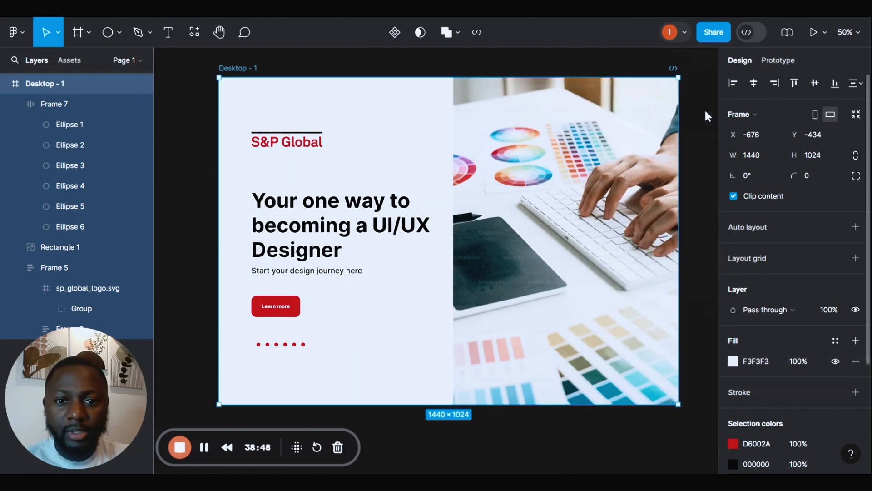
{"action": "left_click", "coordinate": [687, 127]}
{"action": "key", "text": "ctrl+minus"}
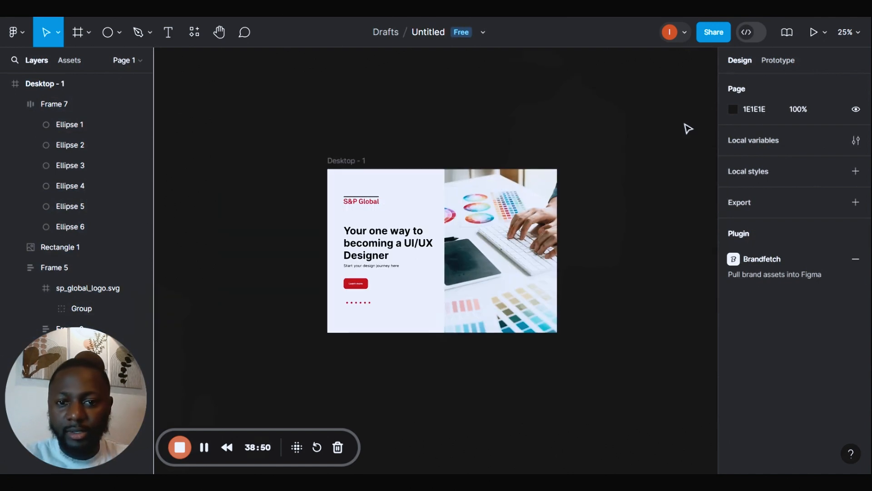
{"action": "key", "text": "ctrl+plus"}
{"action": "key", "text": "ctrl+minus"}
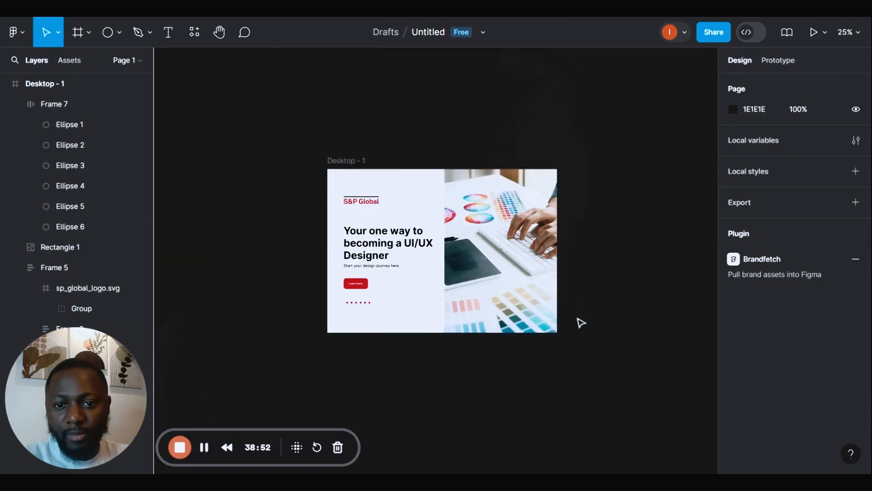
{"action": "key", "text": "ctrl+plus"}
Stretch Frame 5 upward to Y 88 with a height of 662, and ungroup it into the logo and the text-and-button frame
{"action": "left_click", "coordinate": [356, 232]}
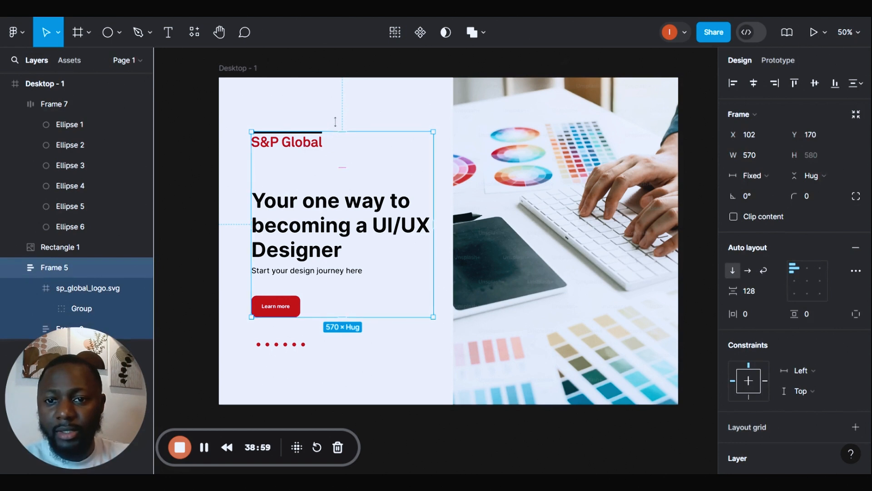
{"action": "mouse_move", "coordinate": [335, 122]}
{"action": "left_mouse_down"}
{"action": "mouse_move", "coordinate": [331, 94]}
{"action": "mouse_move", "coordinate": [330, 106]}
{"action": "left_mouse_up"}
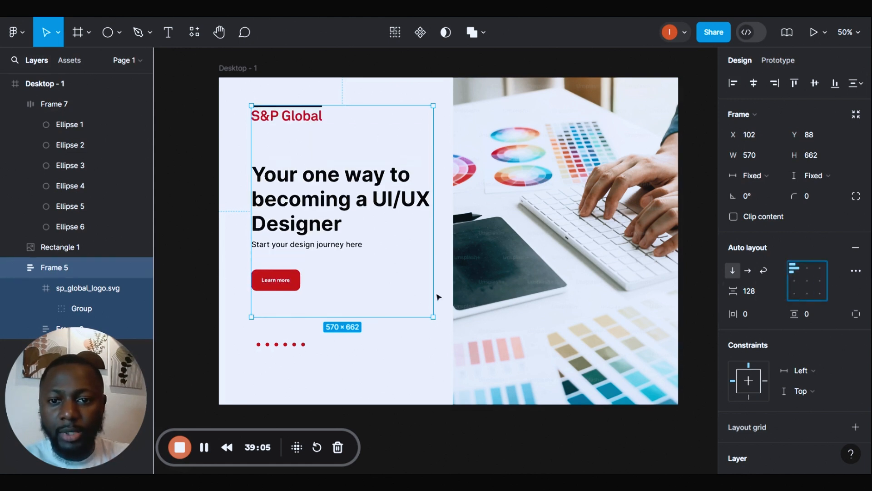
{"action": "right_click", "coordinate": [336, 206]}
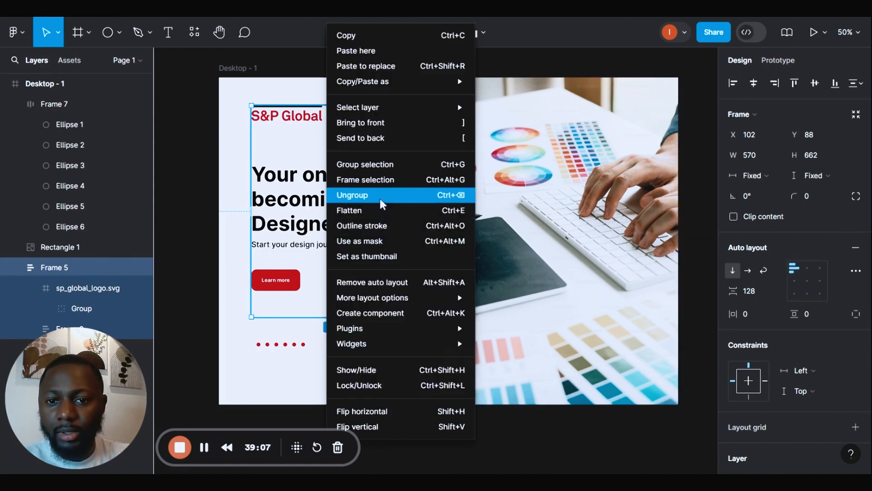
{"action": "left_click", "coordinate": [382, 204]}
{"action": "left_click", "coordinate": [236, 200]}
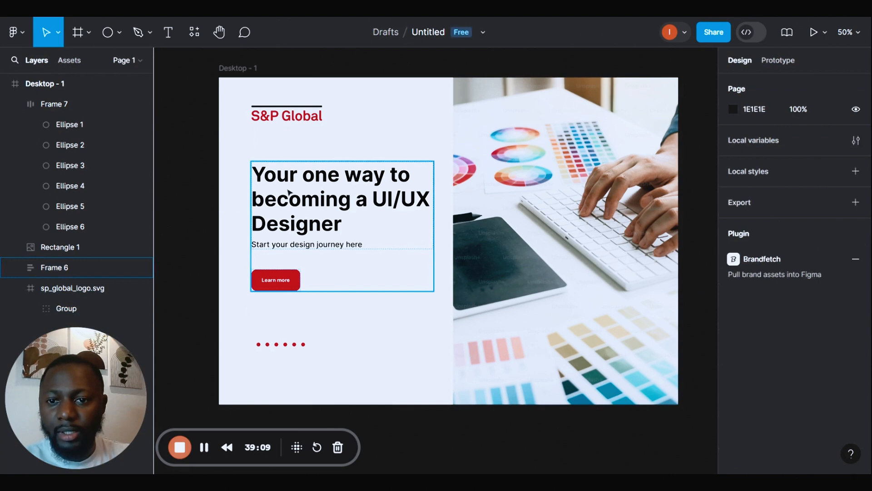
Move the frame with the headline and Learn more button down to Y 320, and select the S&P Global logo
{"action": "left_click_drag", "start_coordinate": [288, 192], "coordinate": [283, 212]}
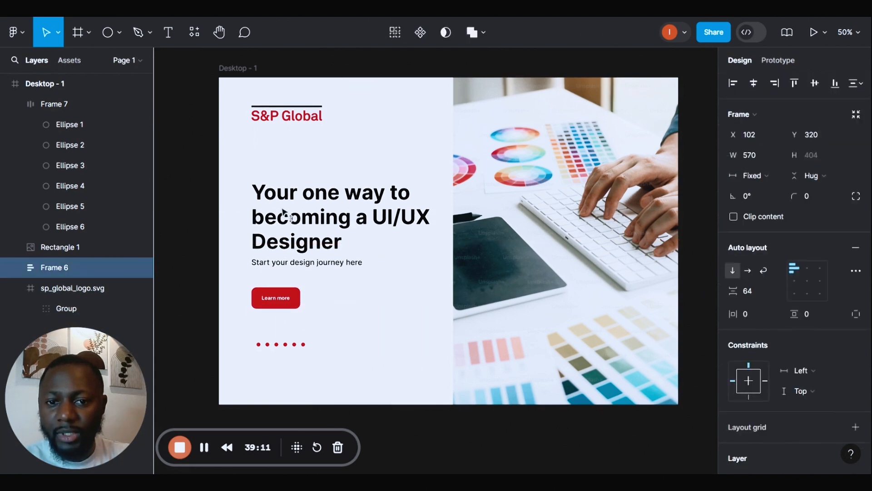
{"action": "left_click", "coordinate": [299, 116]}
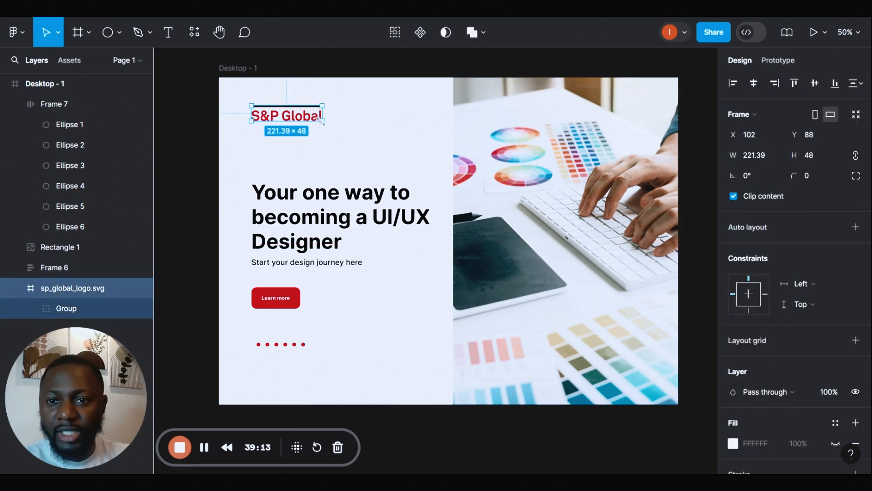
Scale the S&P Global logo down to 174 × 38 and clear the selection
{"action": "left_click_drag", "start_coordinate": [323, 121], "coordinate": [307, 117]}
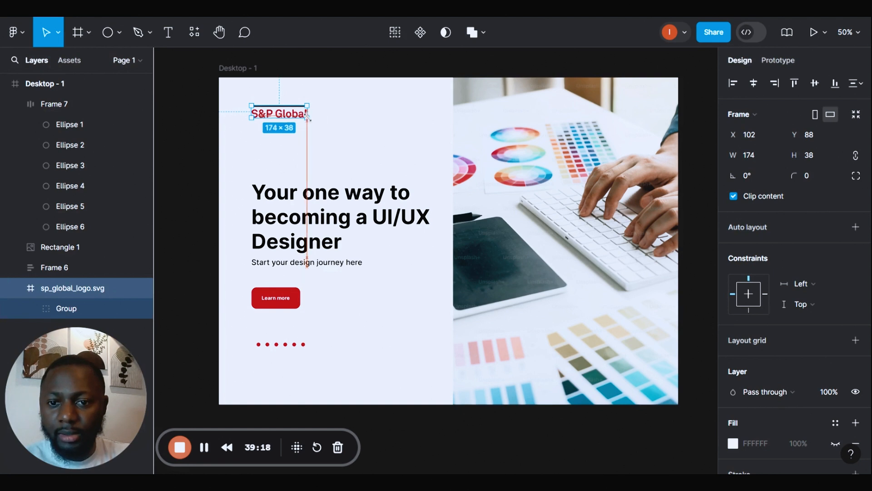
{"action": "left_click", "coordinate": [325, 160]}
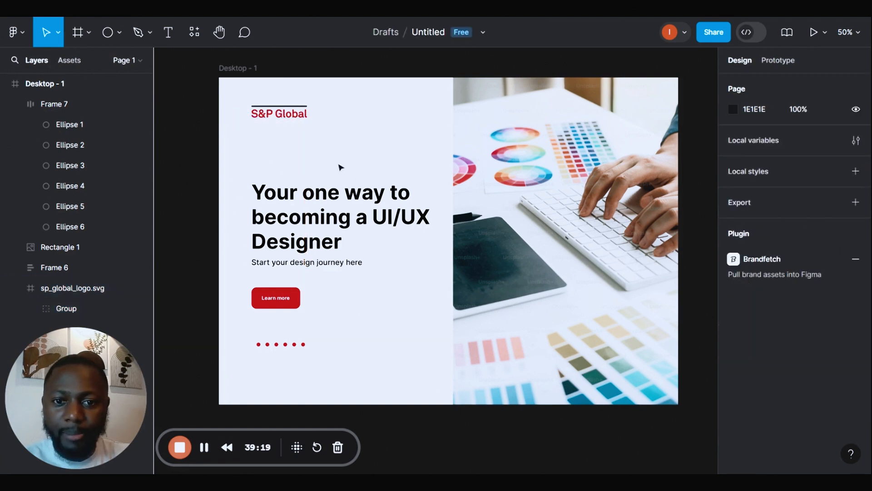
Duplicate the Desktop - 1 frame and place the copy beside it at X 820, Y -434
{"action": "left_click", "coordinate": [232, 70]}
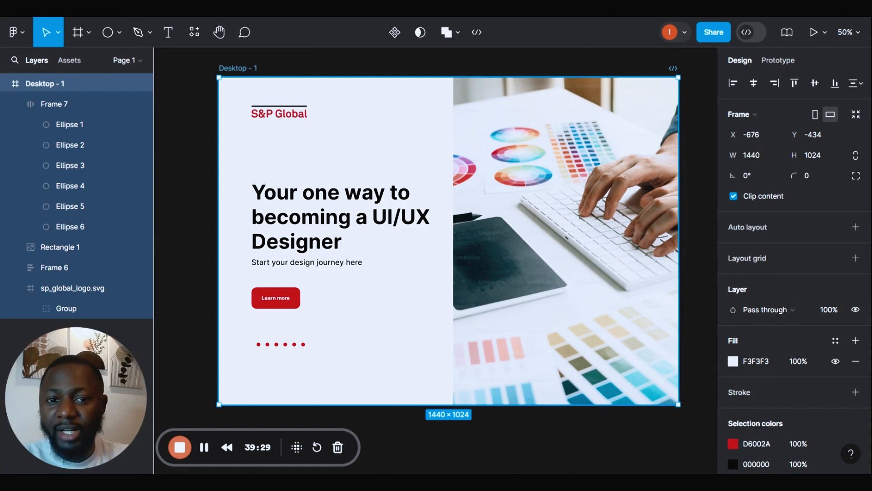
{"action": "key", "text": "ctrl+minus"}
{"action": "left_click", "coordinate": [355, 103]}
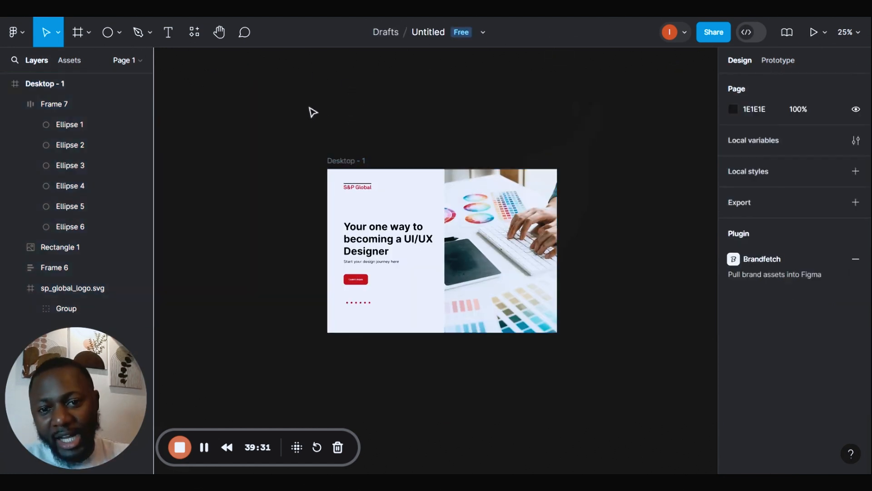
{"action": "left_click_drag", "start_coordinate": [374, 122], "coordinate": [279, 89]}
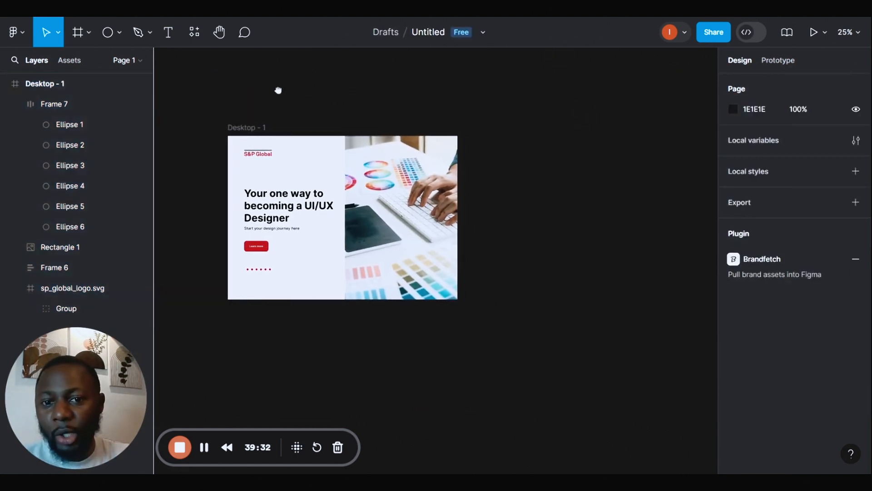
{"action": "left_click", "coordinate": [244, 129]}
{"action": "left_click", "coordinate": [244, 129]}
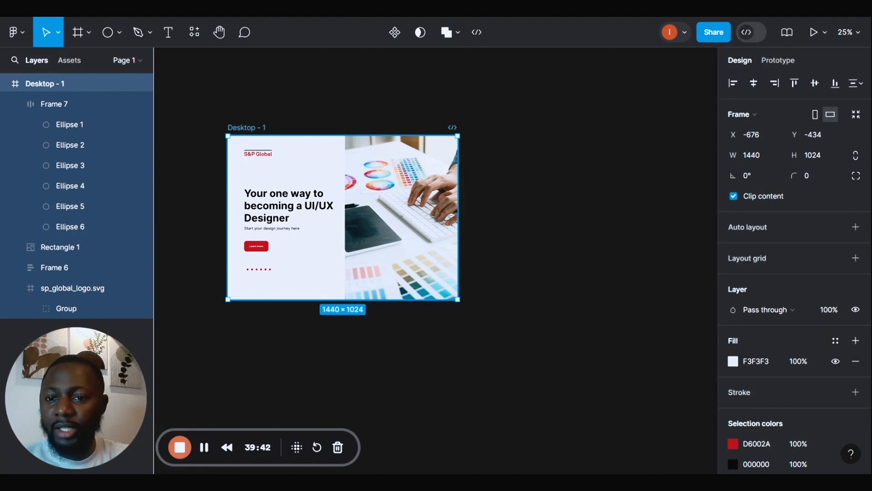
{"action": "left_click_drag", "start_coordinate": [247, 128], "coordinate": [443, 117], "text": "alt"}
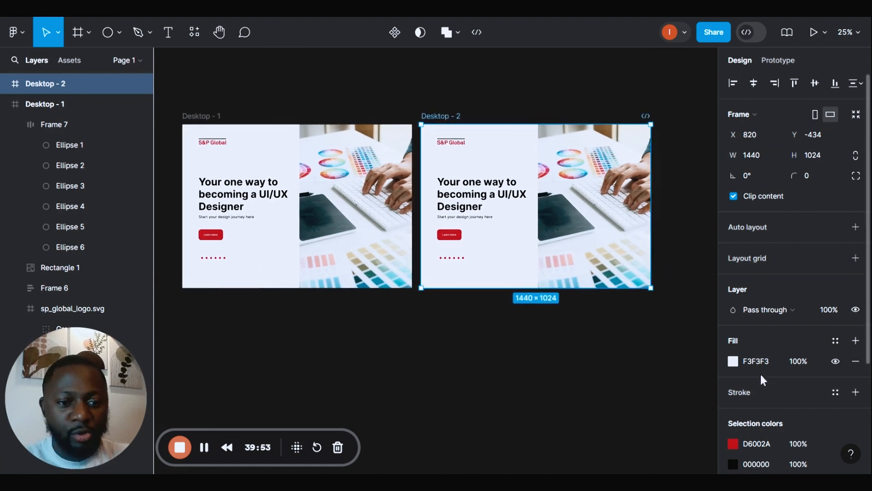
Open the Unsplash plugin for the Desktop - 2 frame and search for "white abstract grey" images
{"action": "right_click", "coordinate": [435, 117]}
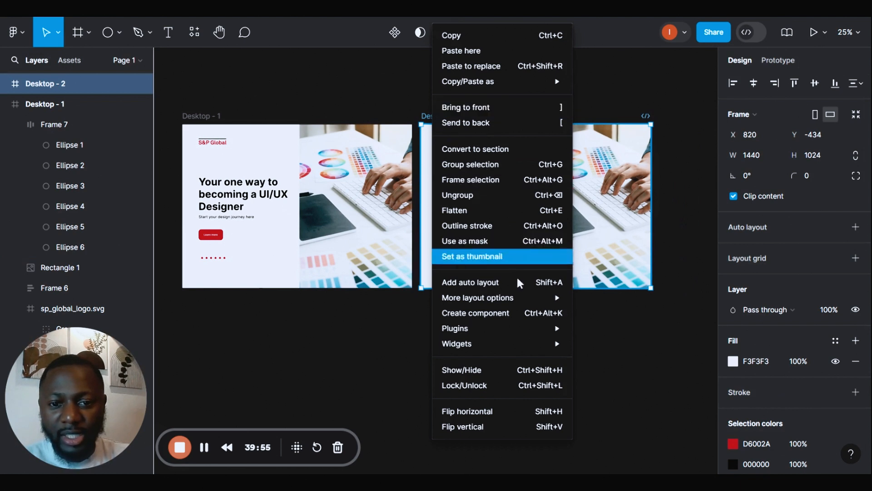
{"action": "mouse_move", "coordinate": [558, 330]}
{"action": "left_click", "coordinate": [599, 344]}
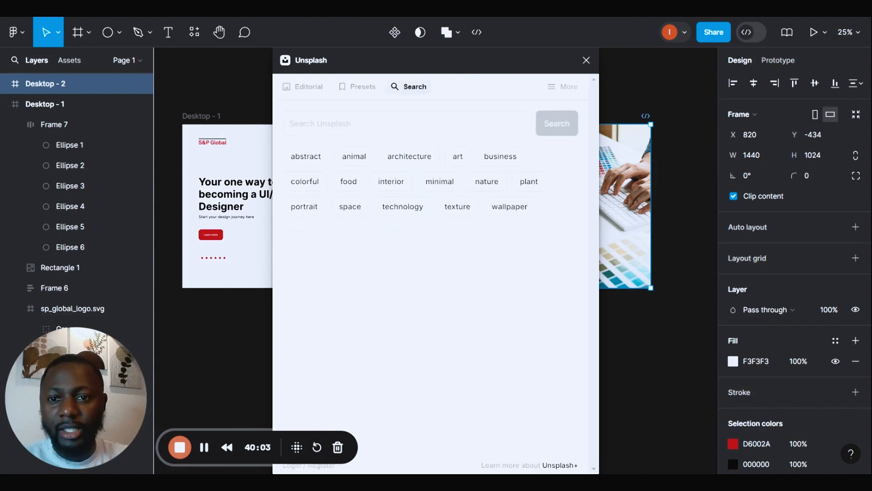
{"action": "left_click", "coordinate": [313, 123]}
{"action": "type", "text": "white"}
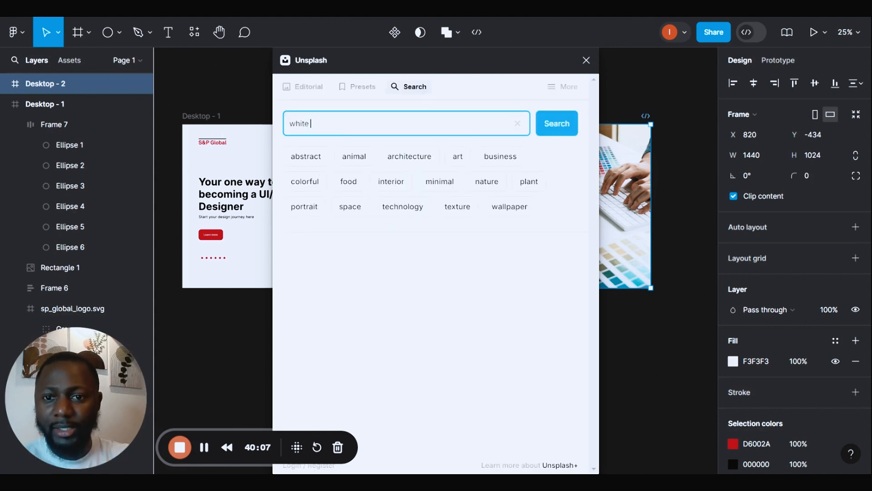
{"action": "type", "text": " abs"}
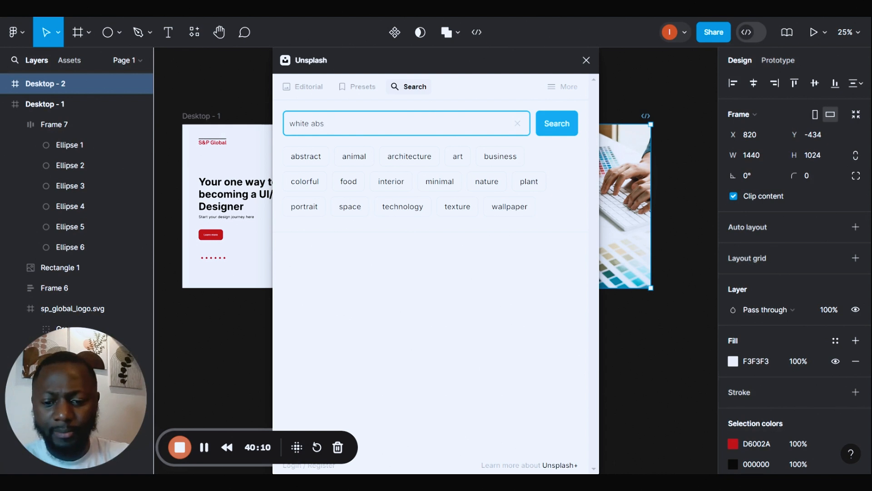
{"action": "type", "text": "tract ge"}
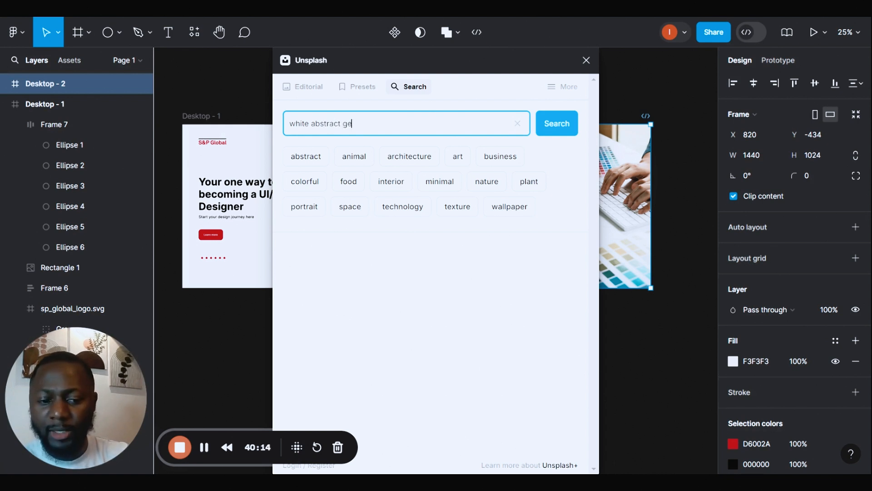
{"action": "key", "text": "BackSpace"}
{"action": "type", "text": "rey"}
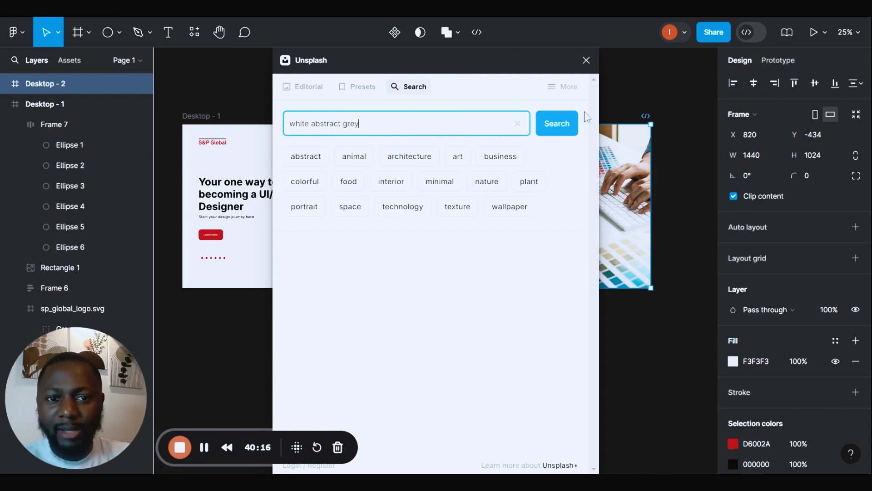
{"action": "left_click", "coordinate": [570, 131]}
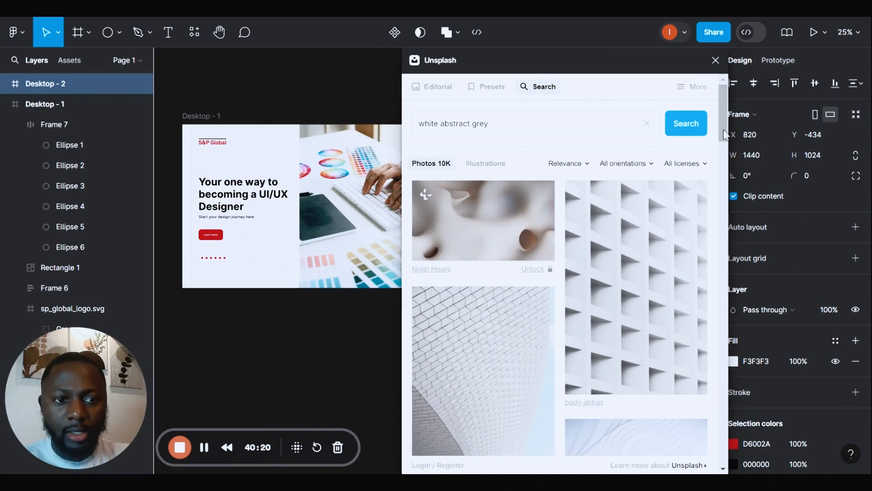
Fill the Desktop - 2 frame with a pale grey abstract photo of curved shapes from the results and close Unsplash
{"action": "left_click_drag", "start_coordinate": [723, 122], "coordinate": [719, 211]}
{"action": "scroll", "coordinate": [727, 259], "scroll_direction": "down", "scroll_amount": 10}
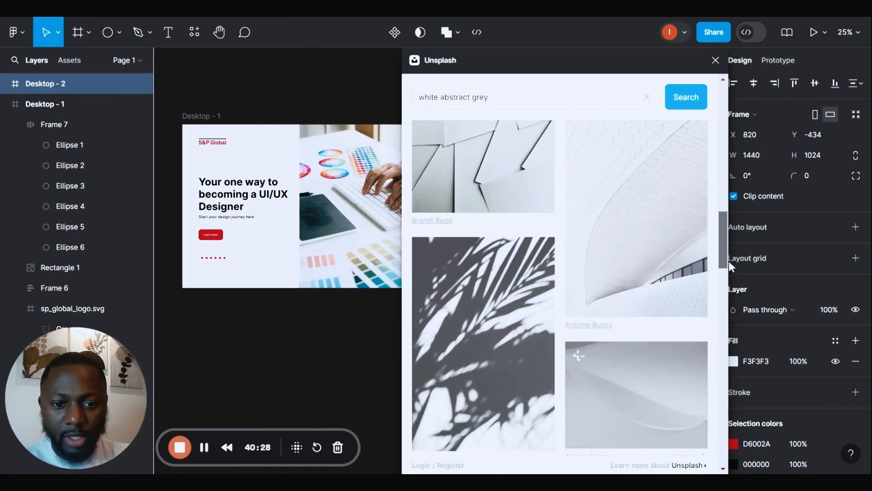
{"action": "scroll", "coordinate": [539, 253], "scroll_direction": "down", "scroll_amount": 5}
{"action": "left_click", "coordinate": [526, 250]}
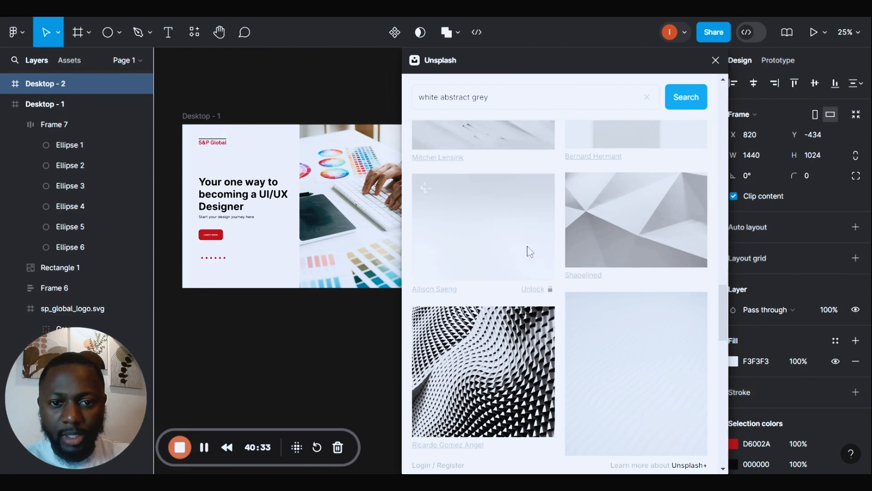
{"action": "left_click", "coordinate": [714, 61]}
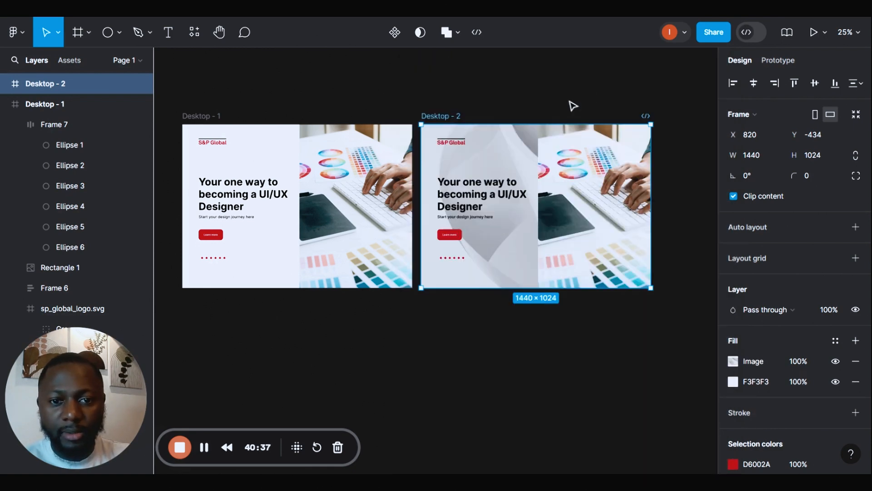
Examine the abstract background image behind the text on Desktop - 2 up close and beside Desktop - 1
{"action": "left_click_drag", "start_coordinate": [449, 176], "coordinate": [647, 333]}
{"action": "scroll", "coordinate": [461, 229], "scroll_direction": "left", "scroll_amount": 1}
{"action": "scroll", "coordinate": [461, 229], "scroll_direction": "left", "scroll_amount": 3}
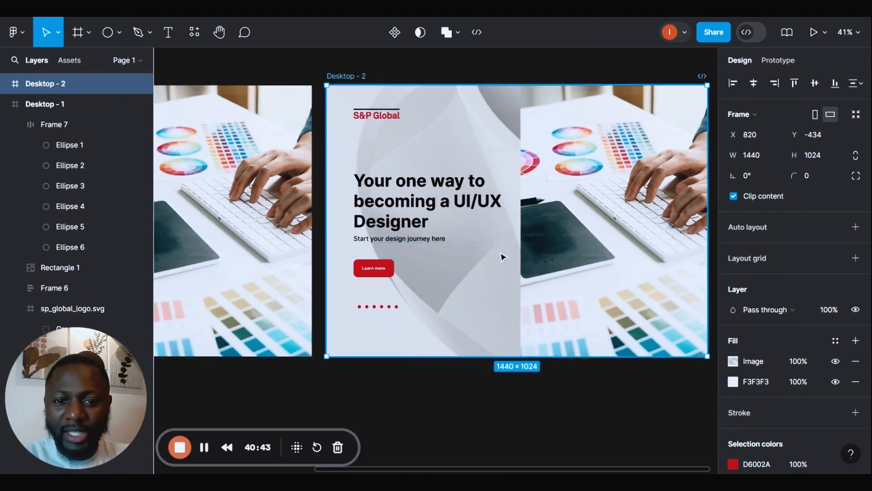
{"action": "scroll", "coordinate": [502, 255], "scroll_direction": "down", "scroll_amount": 5}
{"action": "scroll", "coordinate": [439, 249], "scroll_direction": "up", "scroll_amount": 3}
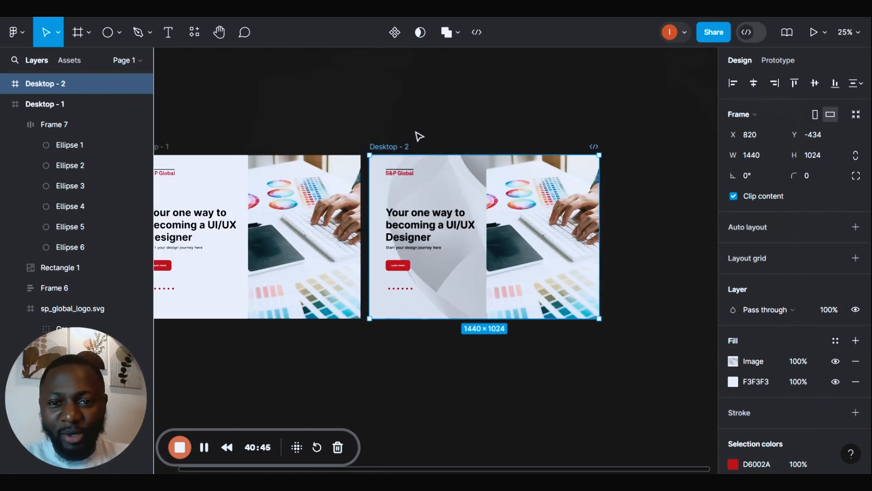
{"action": "scroll", "coordinate": [419, 136], "scroll_direction": "left", "scroll_amount": 3}
{"action": "left_click", "coordinate": [406, 122]}
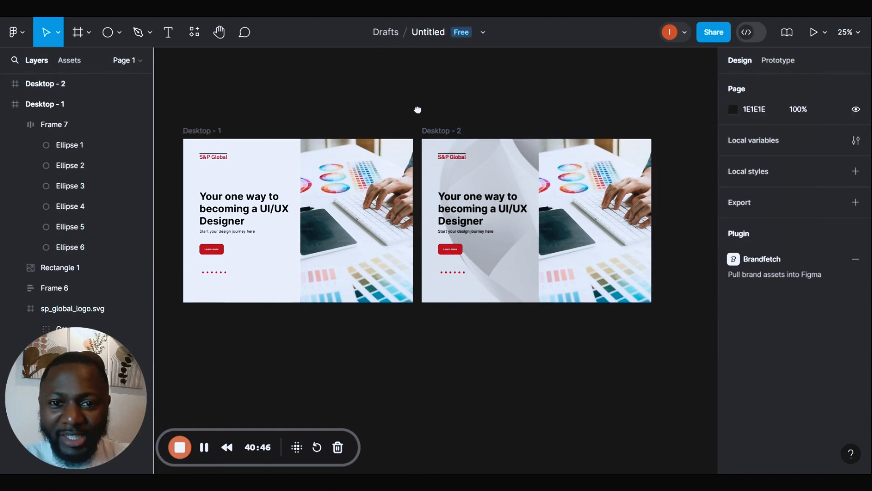
{"action": "scroll", "coordinate": [419, 110], "scroll_direction": "down", "scroll_amount": 1}
Set the opacity of the Desktop - 2 frame's image fill to 40% and clear the selection
{"action": "left_click", "coordinate": [434, 110]}
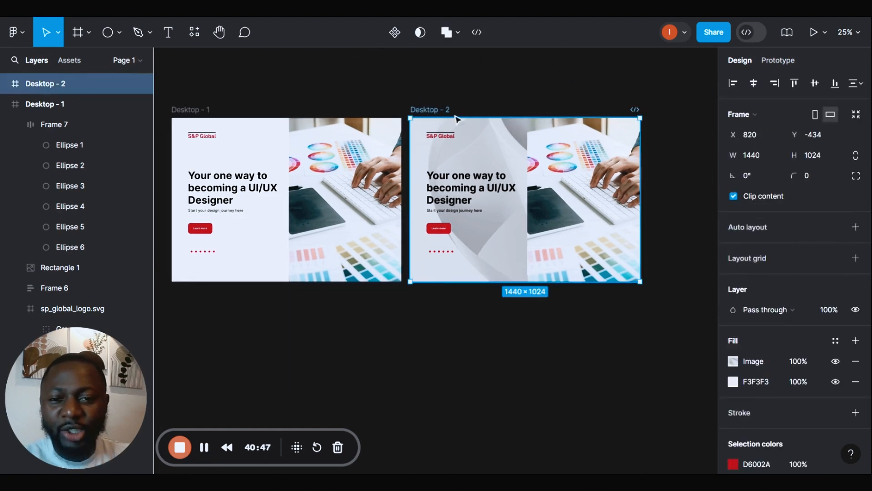
{"action": "left_click", "coordinate": [733, 362]}
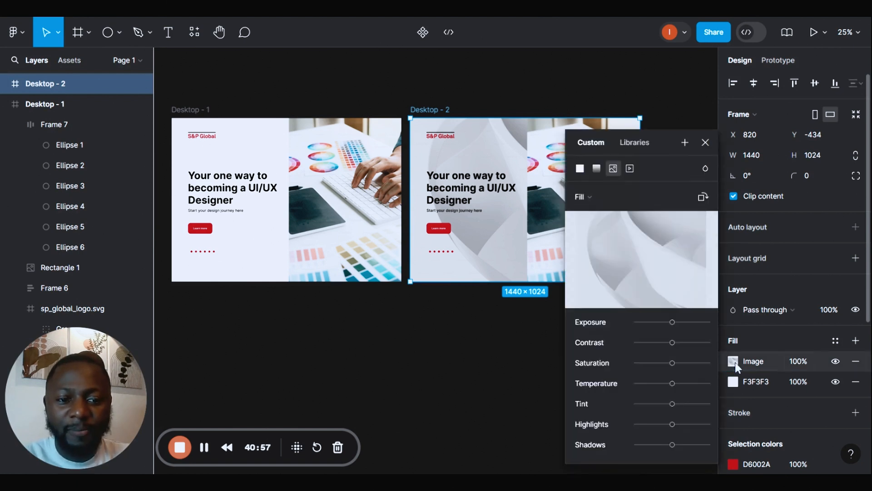
{"action": "left_click", "coordinate": [800, 362]}
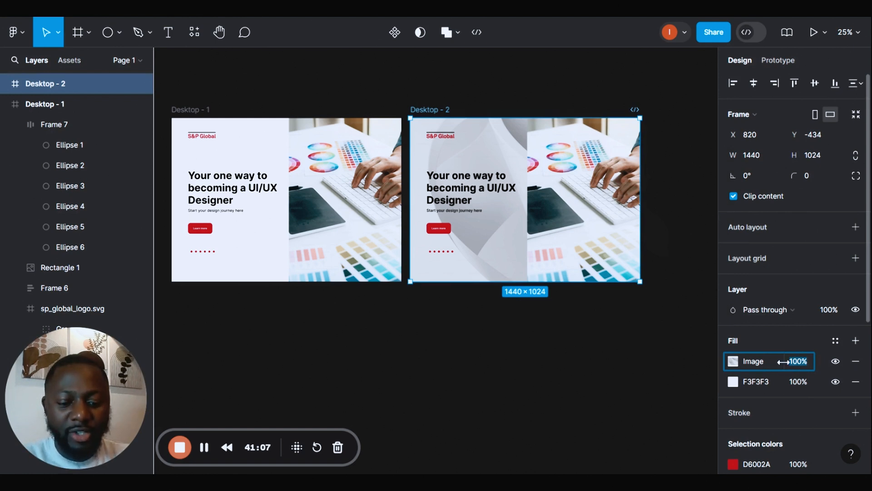
{"action": "left_click_drag", "start_coordinate": [784, 361], "coordinate": [683, 364]}
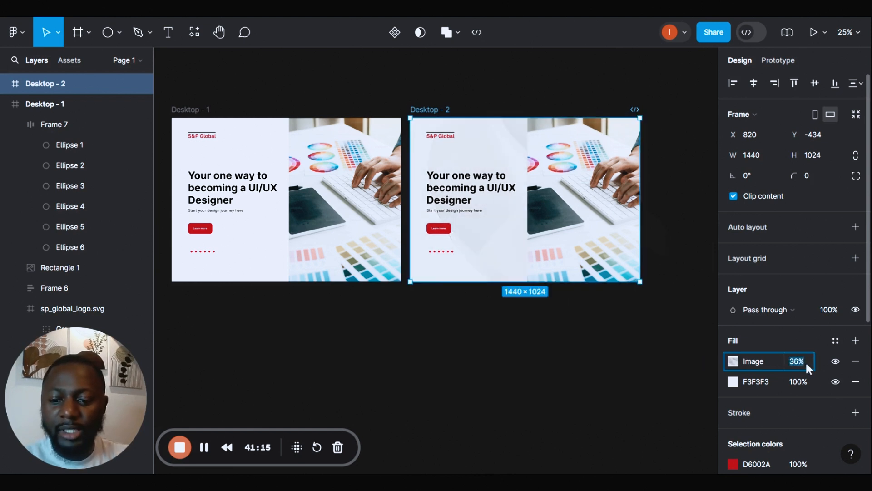
{"action": "type", "text": "40"}
{"action": "key", "text": "Return"}
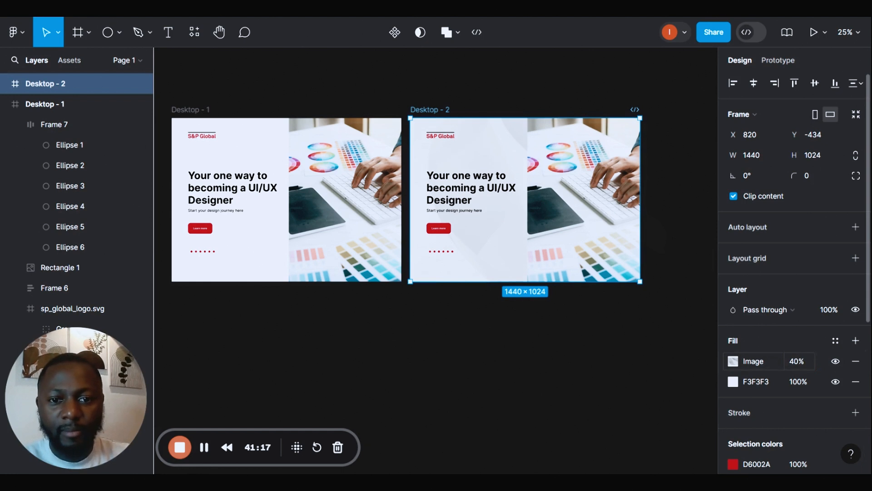
{"action": "left_click", "coordinate": [625, 361]}
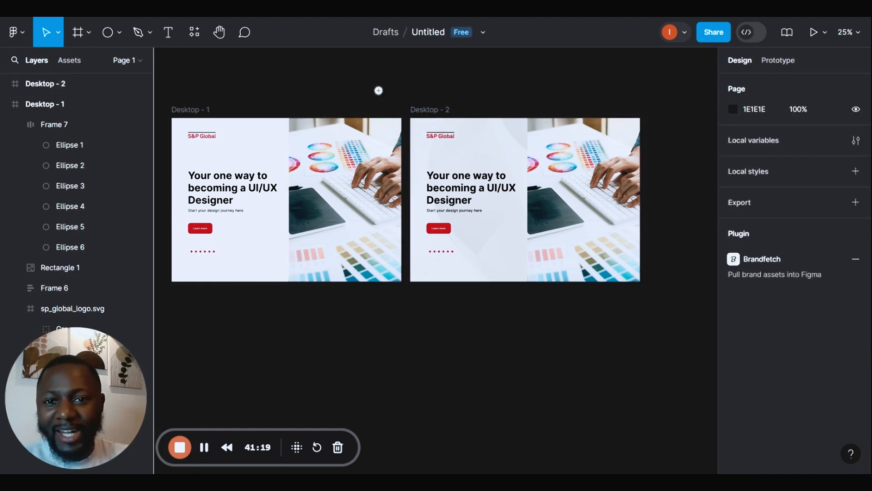
Compare the softened image background of Desktop - 2 with the plain Desktop - 1 version, including their fill properties
{"action": "left_click_drag", "start_coordinate": [378, 91], "coordinate": [661, 353]}
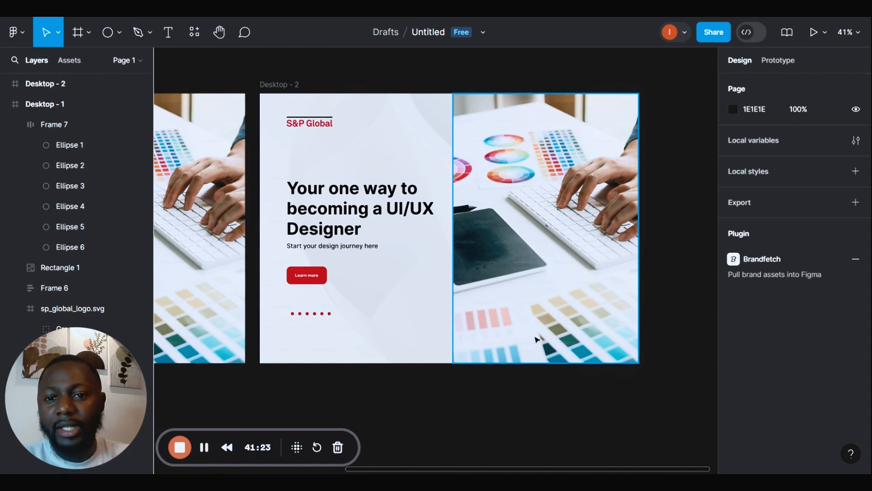
{"action": "key", "text": "ctrl+minus"}
{"action": "key", "text": "ctrl+minus"}
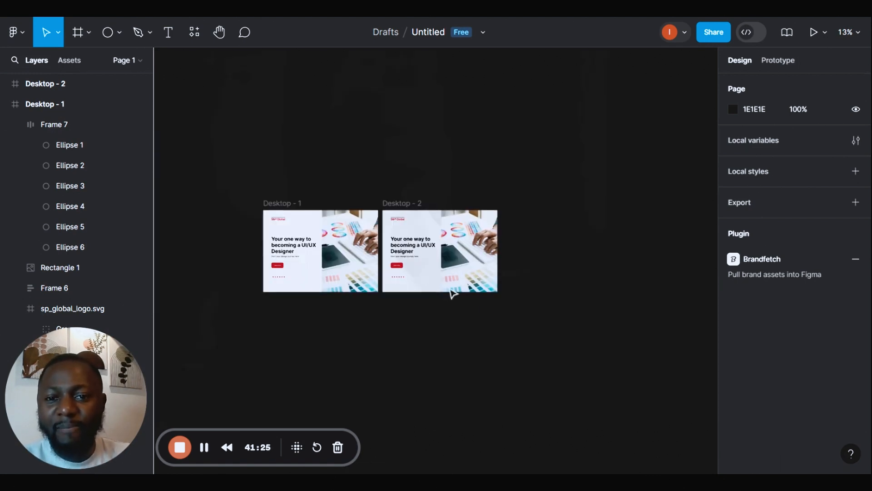
{"action": "key", "text": "ctrl+plus"}
{"action": "left_click_drag", "start_coordinate": [396, 343], "coordinate": [471, 323]}
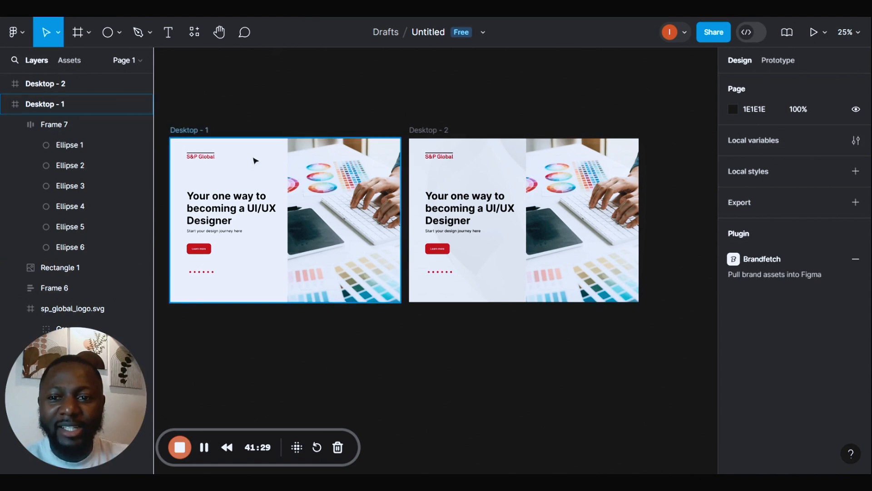
{"action": "left_click", "coordinate": [258, 161]}
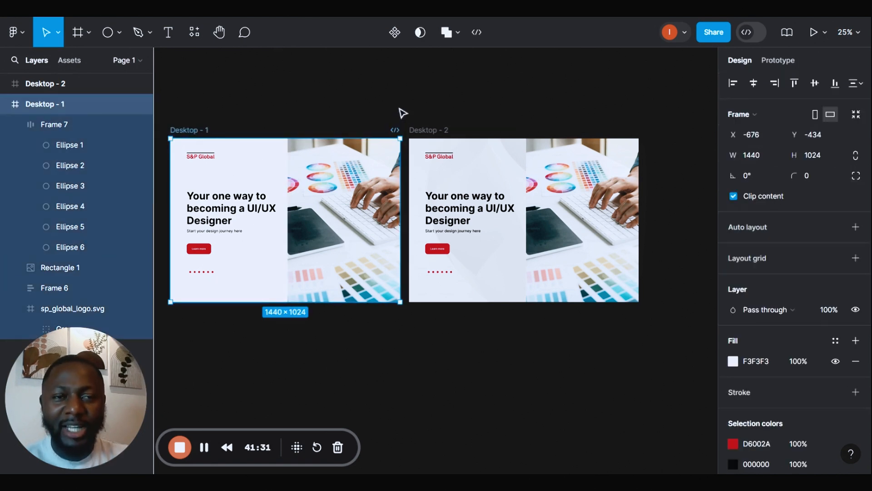
{"action": "left_click", "coordinate": [402, 113]}
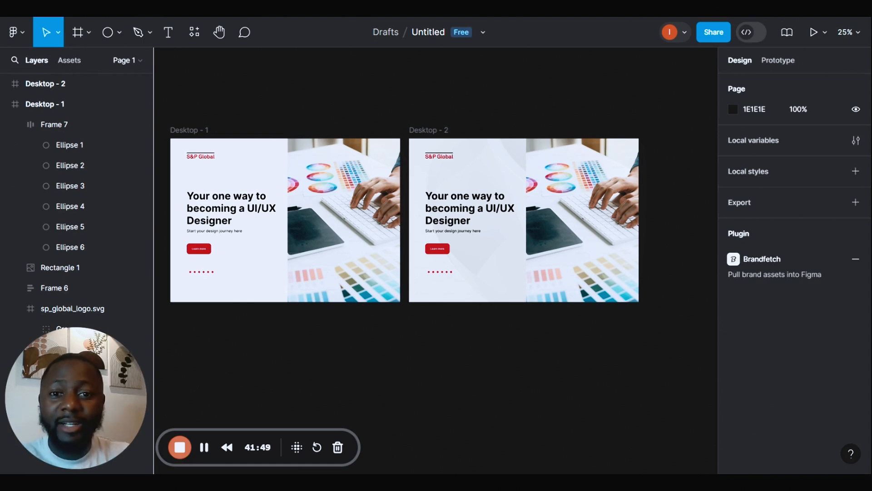
{"action": "left_click", "coordinate": [429, 135]}
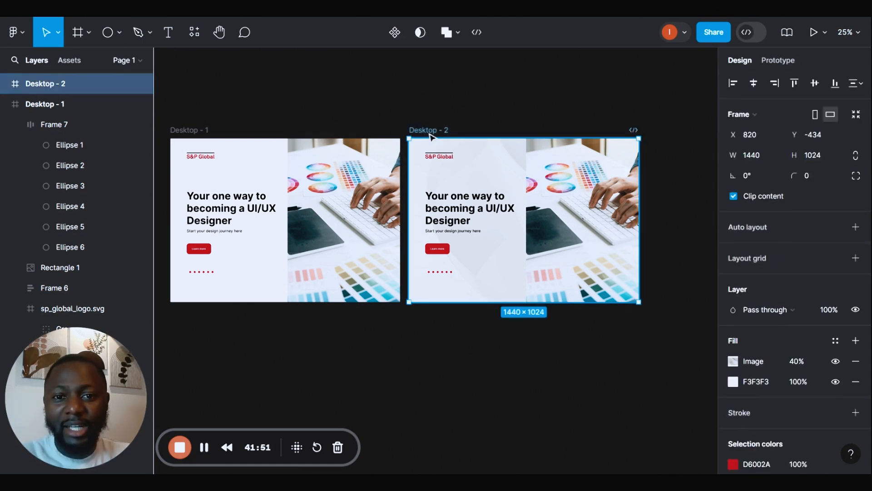
{"action": "scroll", "coordinate": [765, 376], "scroll_direction": "down", "scroll_amount": 5}
{"action": "scroll", "coordinate": [734, 356], "scroll_direction": "up", "scroll_amount": 1}
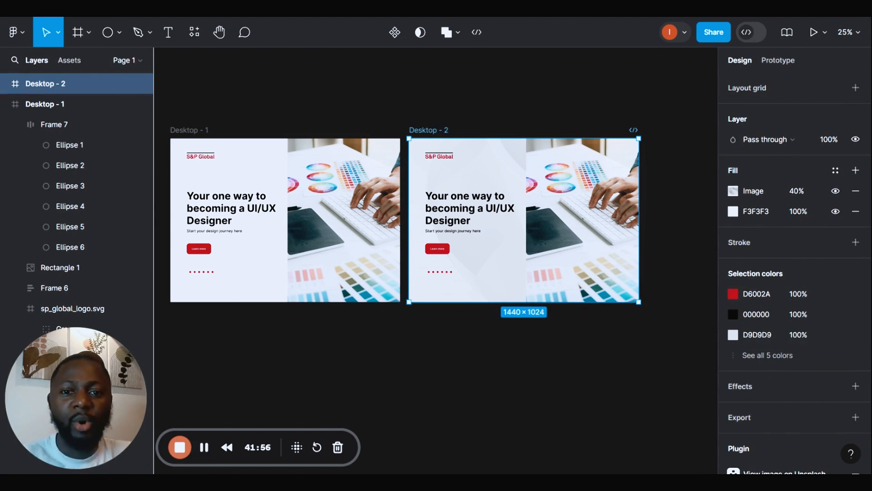
{"action": "left_click", "coordinate": [442, 111]}
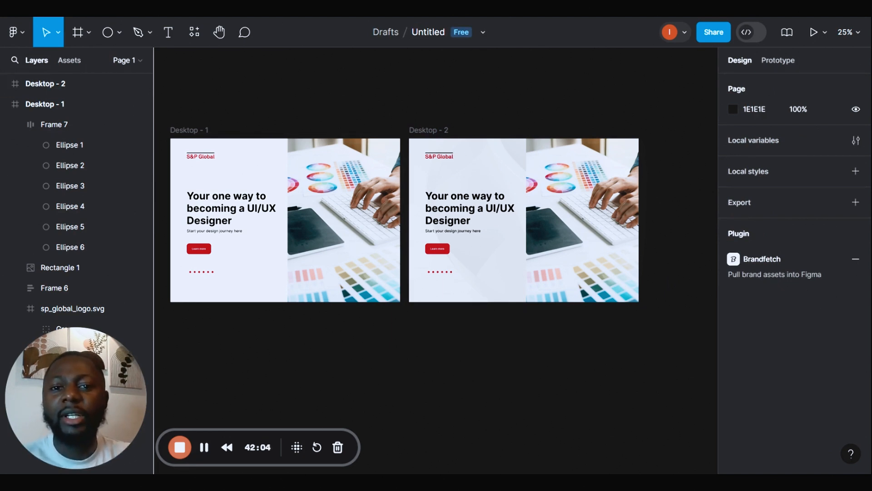
Start a presentation preview of the Desktop - 2 frame
{"action": "left_click", "coordinate": [435, 132]}
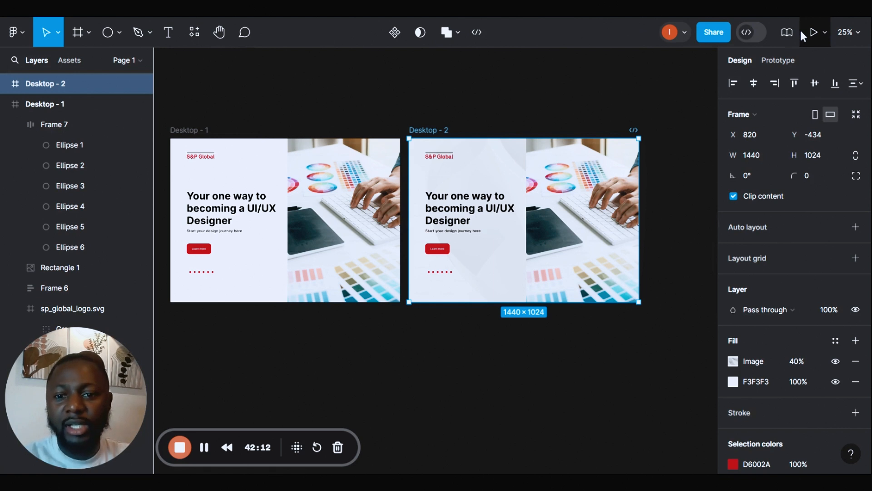
{"action": "left_click", "coordinate": [816, 33]}
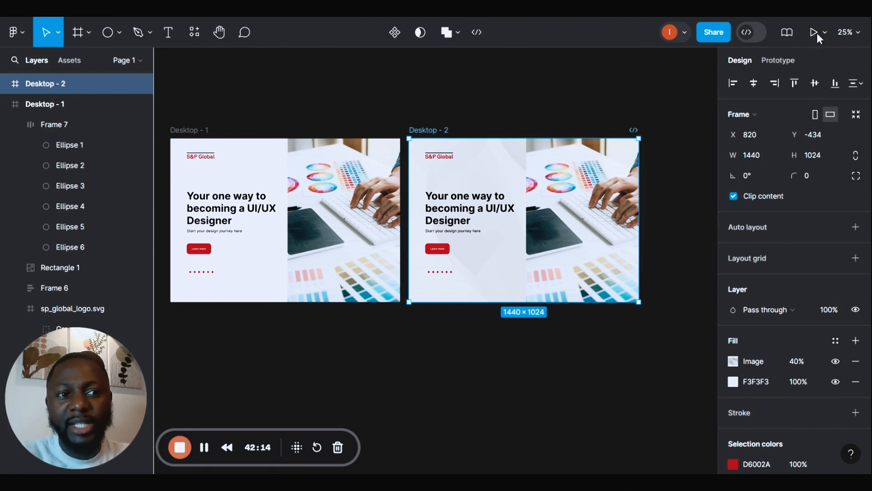